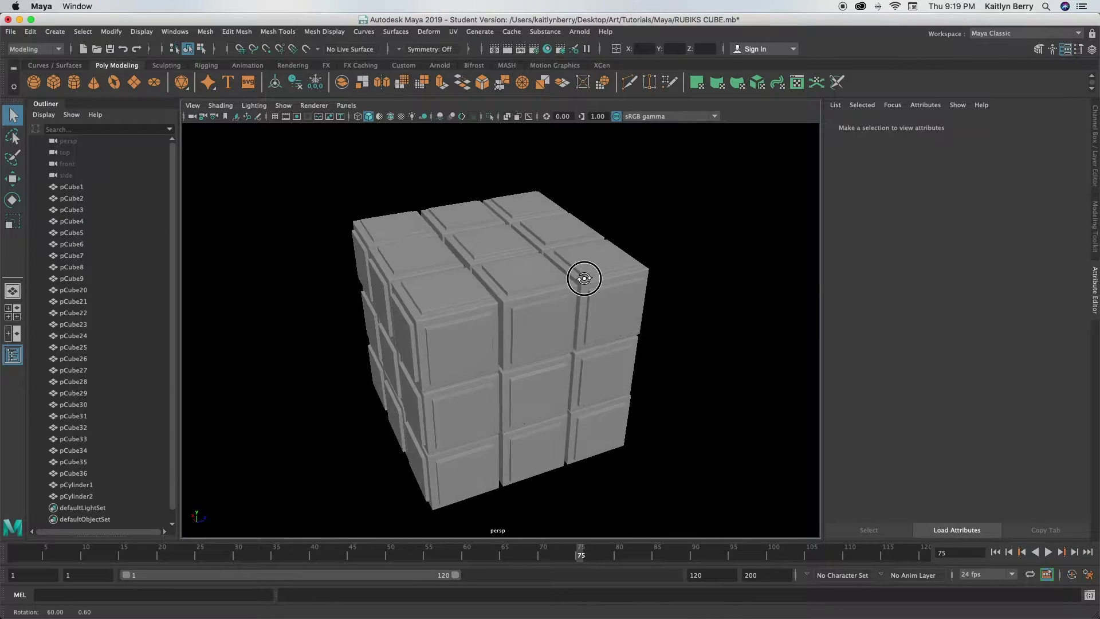
{"action": "left_click_drag", "start_coordinate": [298, 210], "coordinate": [638, 442]}
{"action": "left_click", "coordinate": [639, 442]}
{"action": "left_click_drag", "start_coordinate": [545, 455], "coordinate": [451, 455], "text": "alt"}
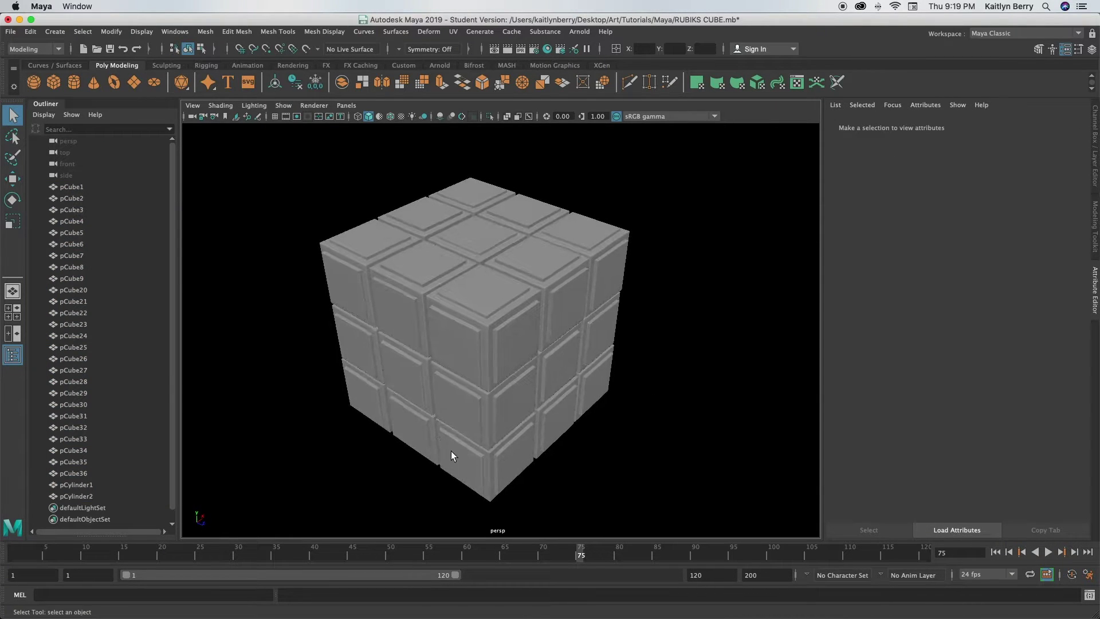
Start a new empty scene, saving the changes to the current RUBIKS CUBE.mb scene
{"action": "left_click", "coordinate": [10, 32]}
{"action": "left_click", "coordinate": [39, 52]}
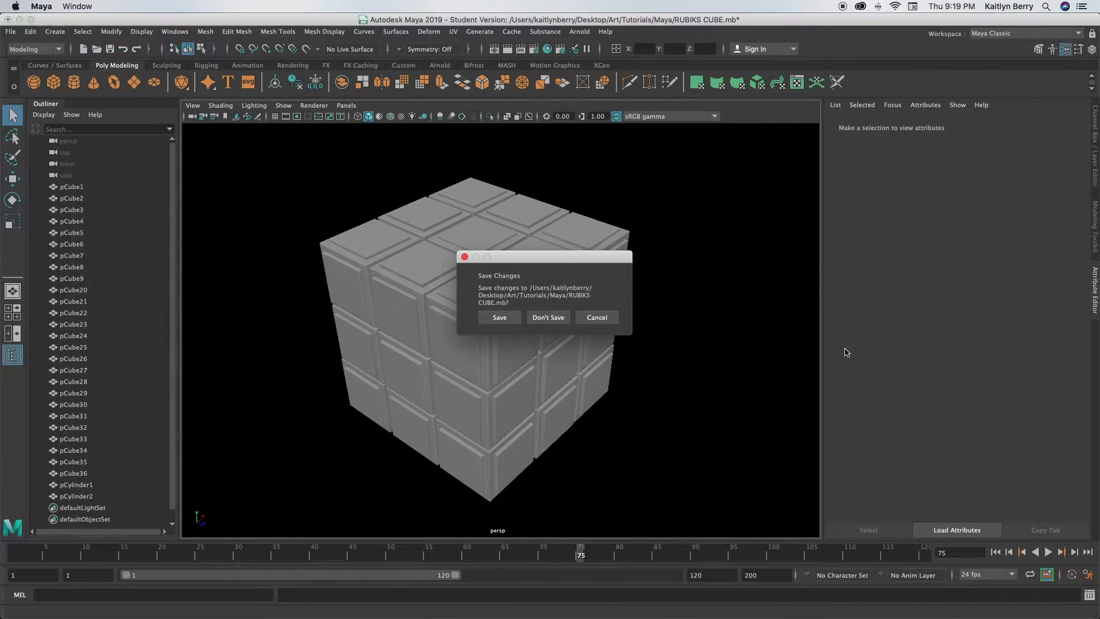
{"action": "left_click", "coordinate": [512, 319]}
{"action": "left_click", "coordinate": [522, 336]}
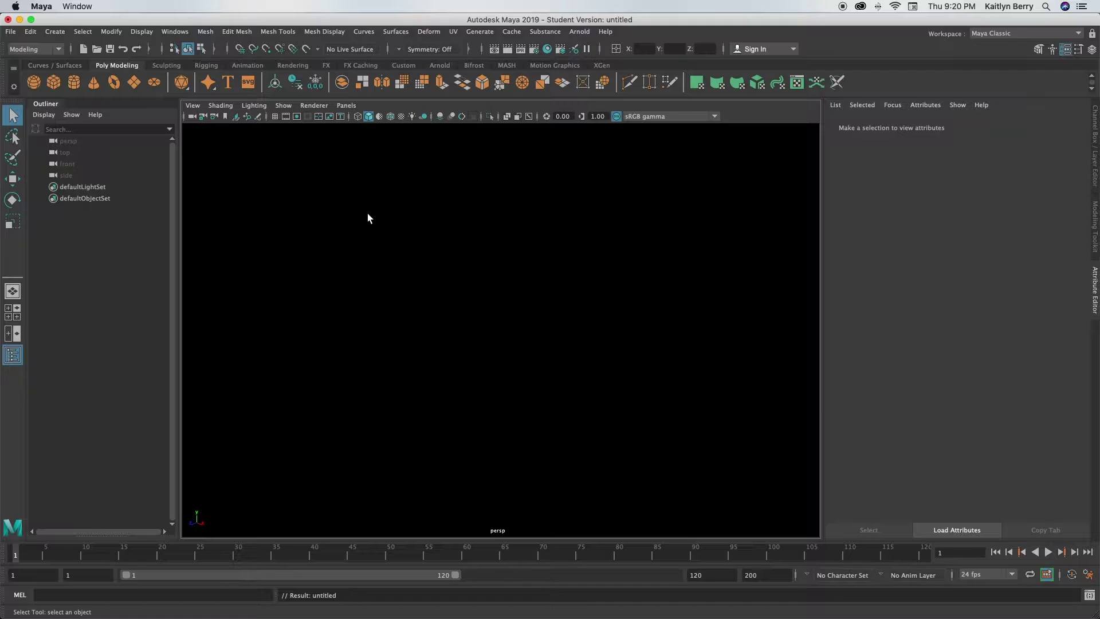
Create a polygon cube at the origin, frame it in the perspective view and hide the grid
{"action": "left_click", "coordinate": [275, 117]}
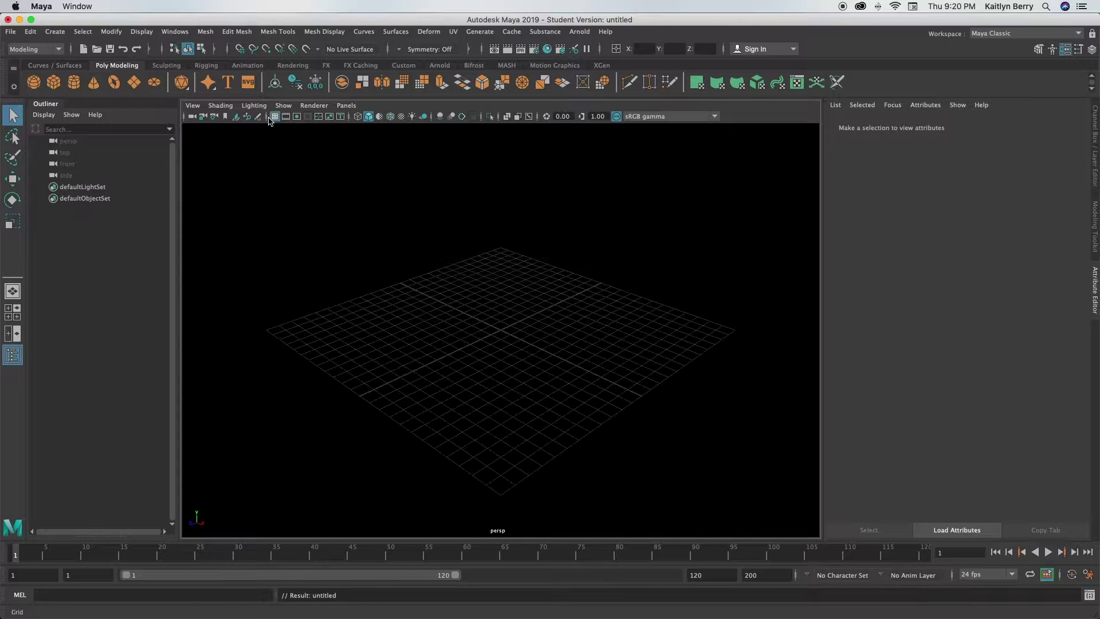
{"action": "left_click", "coordinate": [57, 79]}
{"action": "key", "text": "f"}
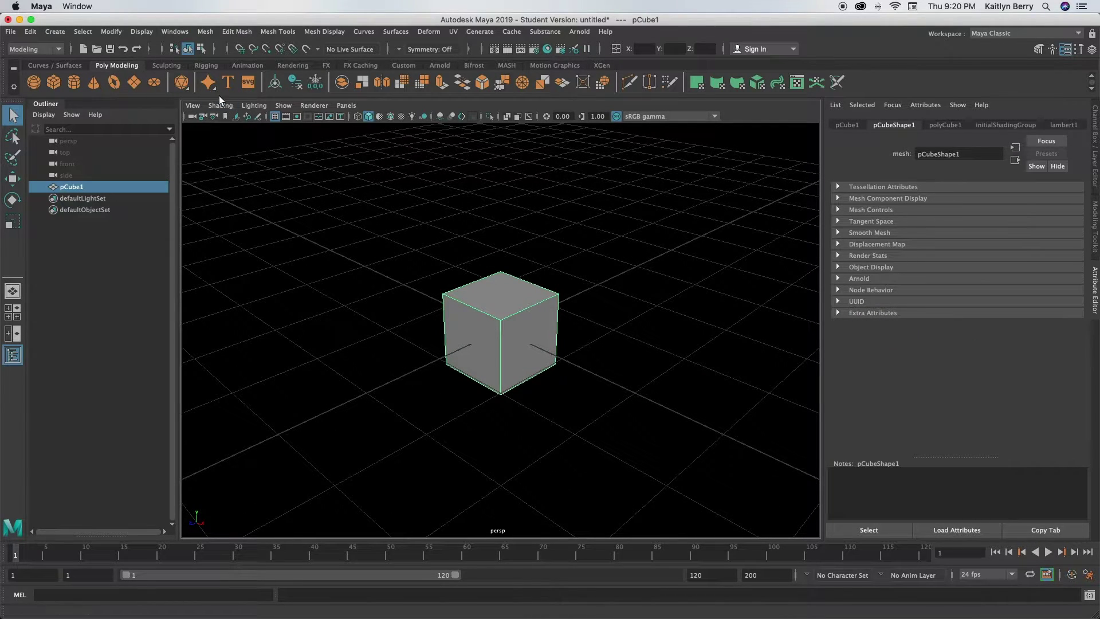
{"action": "left_click", "coordinate": [289, 116]}
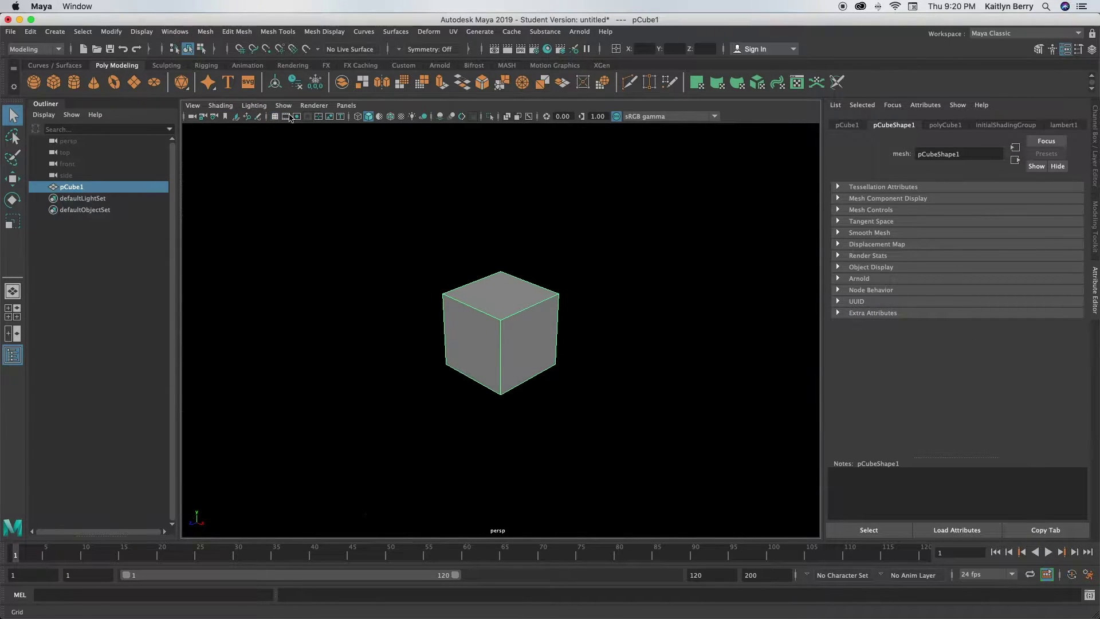
Switch the cube to face selection and select its top face
{"action": "right_click", "coordinate": [499, 284]}
{"action": "right_click_drag", "start_coordinate": [500, 283], "coordinate": [497, 305]}
{"action": "left_click", "coordinate": [497, 306]}
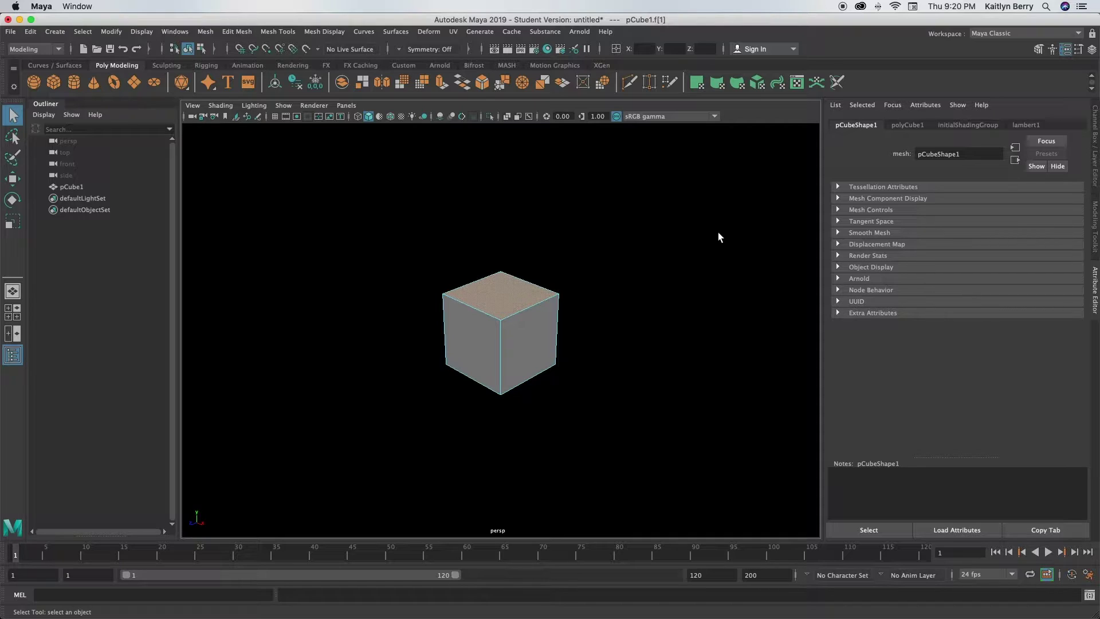
{"action": "left_click", "coordinate": [482, 301]}
{"action": "key", "text": "ctrl+e"}
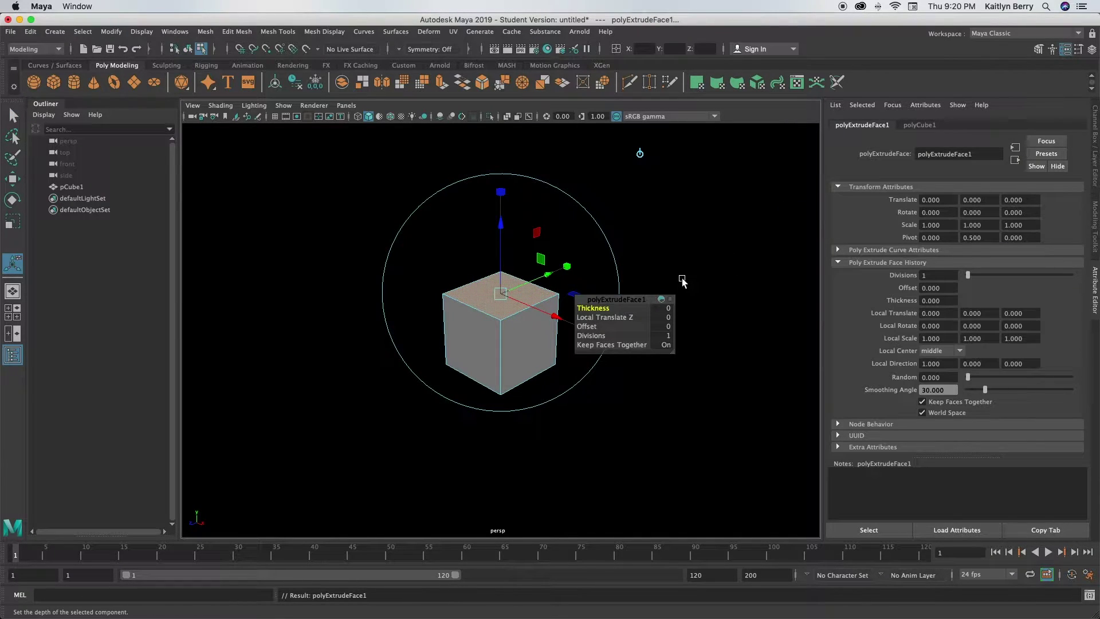
{"action": "left_click", "coordinate": [591, 326]}
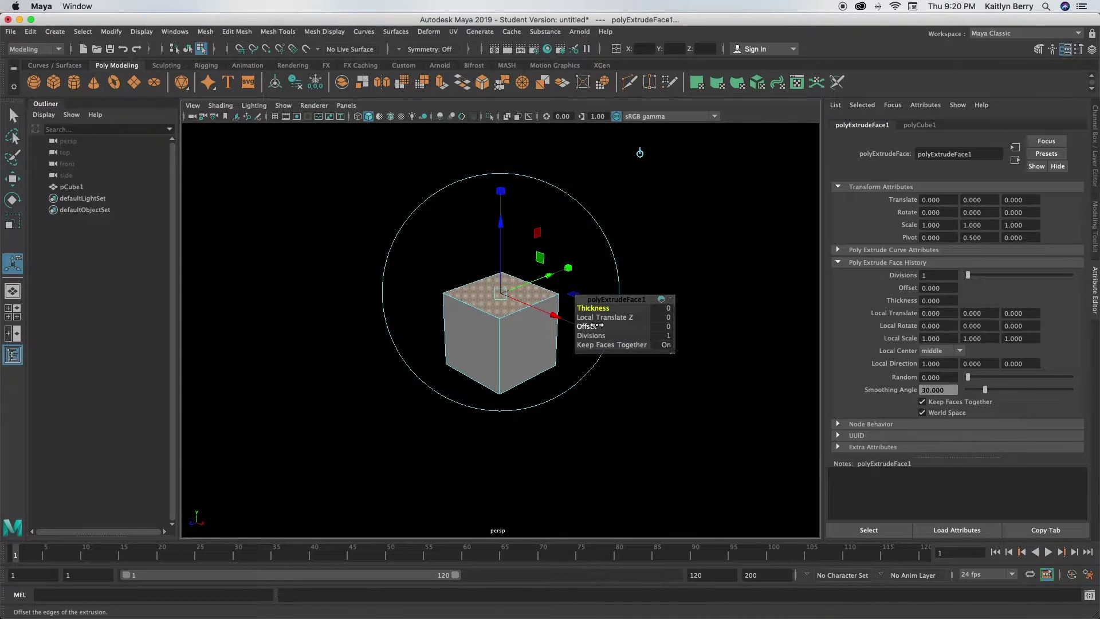
{"action": "key", "text": "ctrl+z"}
{"action": "key", "text": "ctrl+z"}
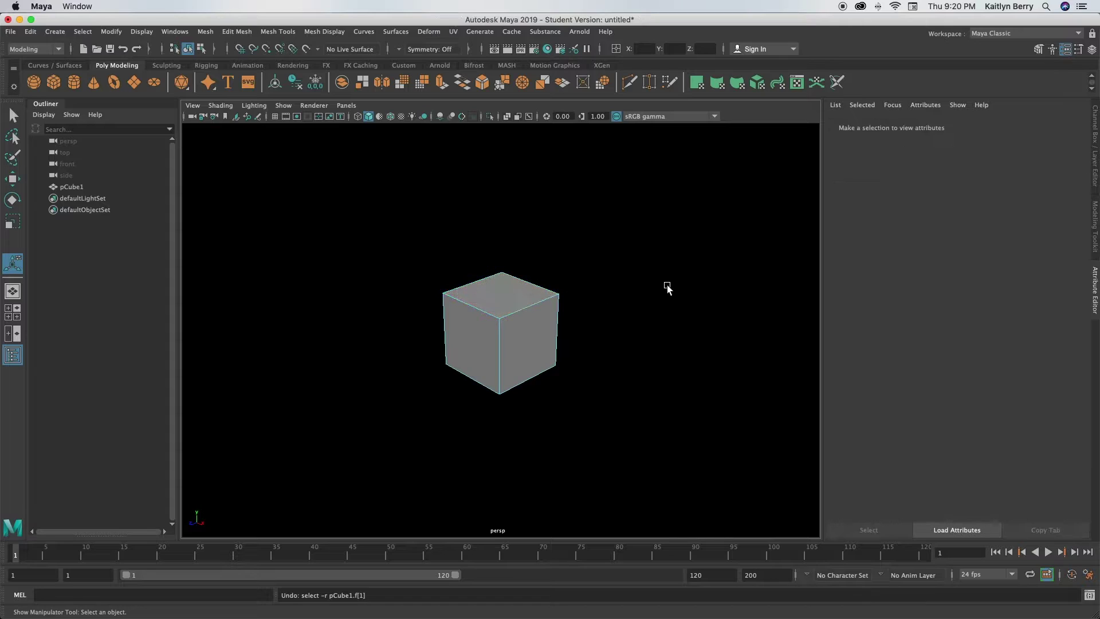
Extrude the cube's top face with an offset of 0.1 to inset it
{"action": "left_click", "coordinate": [501, 298]}
{"action": "key", "text": "ctrl+e"}
{"action": "left_click_drag", "start_coordinate": [589, 326], "coordinate": [599, 326]}
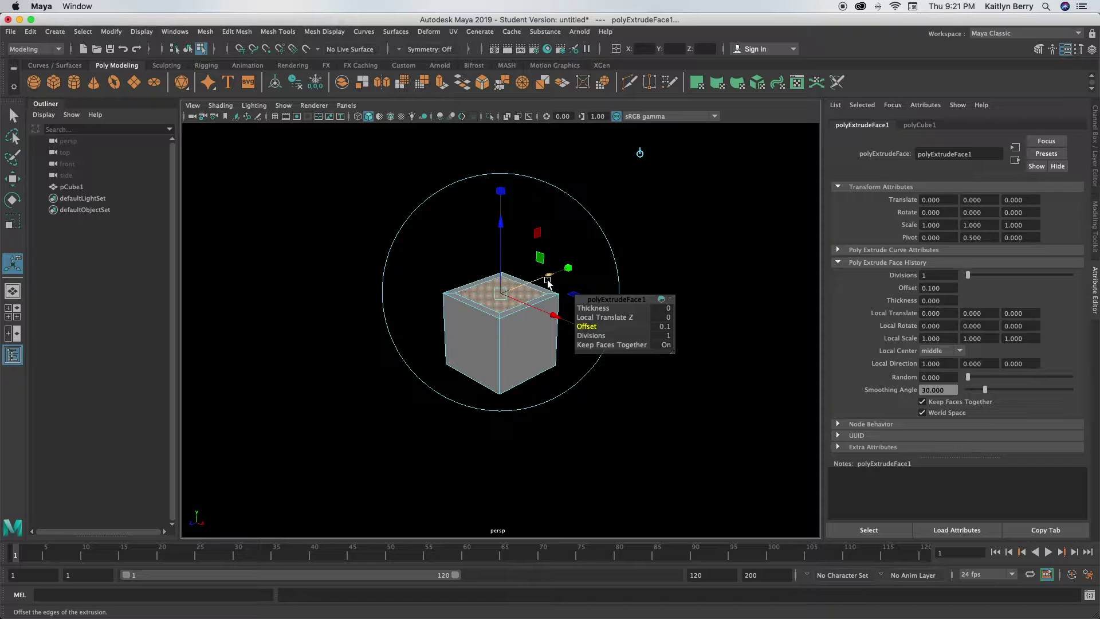
Extrude the inset top face with a thickness of 0.05 and check the cube in smooth preview
{"action": "key", "text": "ctrl+e"}
{"action": "left_click_drag", "start_coordinate": [602, 309], "coordinate": [473, 341]}
{"action": "scroll", "coordinate": [535, 333], "scroll_direction": "up", "scroll_amount": 4}
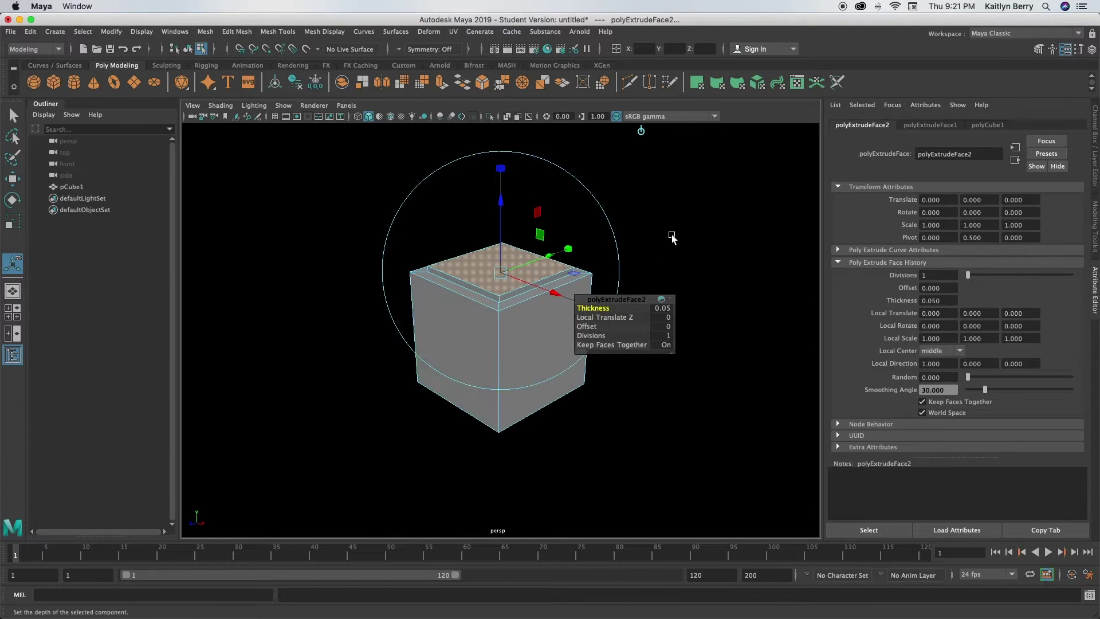
{"action": "left_click", "coordinate": [672, 238]}
{"action": "right_click_drag", "start_coordinate": [491, 319], "coordinate": [533, 274]}
{"action": "key", "text": "3"}
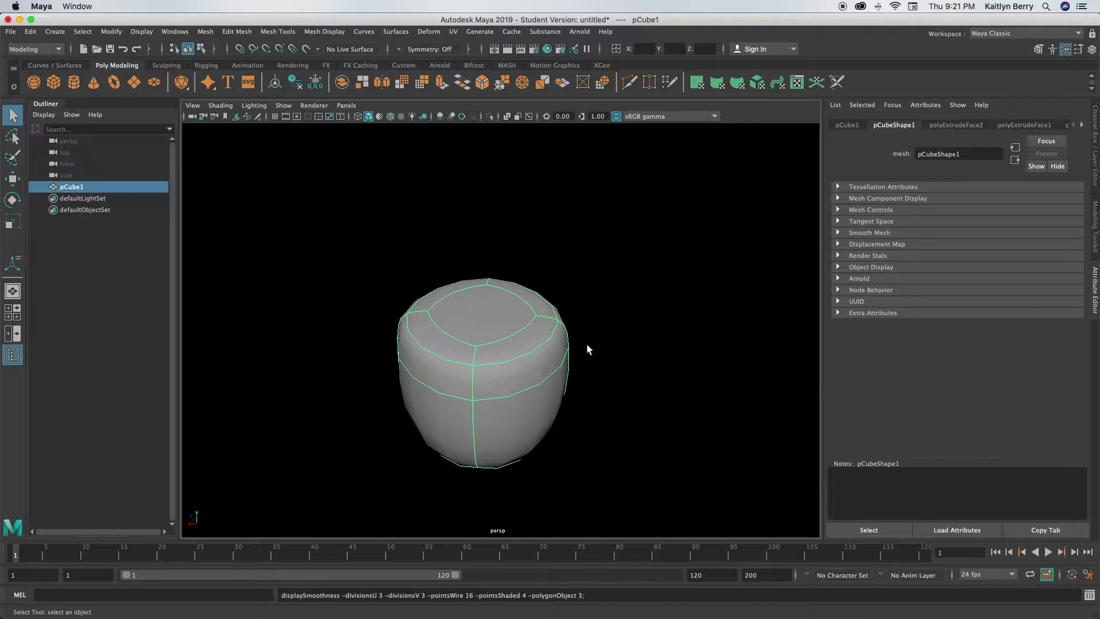
{"action": "key", "text": "1"}
Switch the cube to edge selection and select its outer edges around the top, sides and base
{"action": "right_click_drag", "start_coordinate": [503, 345], "coordinate": [509, 269]}
{"action": "left_click", "coordinate": [523, 376]}
{"action": "left_click", "coordinate": [395, 351], "text": "shift"}
{"action": "left_click", "coordinate": [459, 449], "text": "shift"}
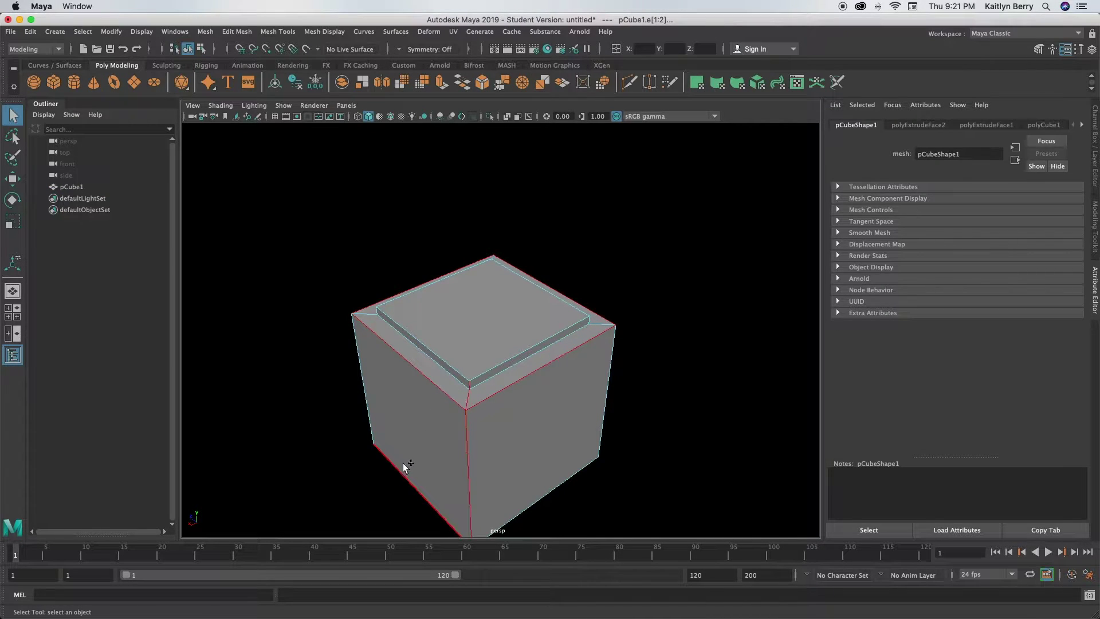
{"action": "left_click", "coordinate": [399, 467], "text": "shift"}
{"action": "left_click", "coordinate": [566, 474], "text": "shift"}
Add the raised top panel's edges and the remaining edges to the selection so that every edge of the cube is selected
{"action": "left_click", "coordinate": [538, 357], "text": "shift"}
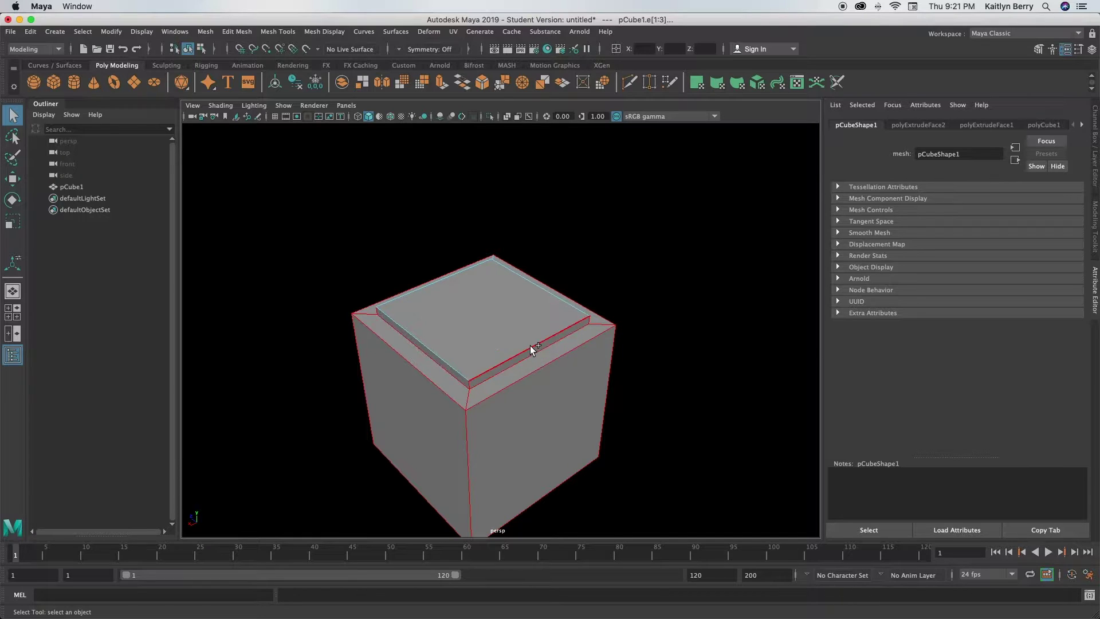
{"action": "left_click", "coordinate": [449, 356], "text": "shift"}
{"action": "left_click_drag", "start_coordinate": [513, 277], "coordinate": [604, 553], "text": "alt"}
{"action": "left_click", "coordinate": [430, 381], "text": "shift"}
{"action": "left_click", "coordinate": [541, 481], "text": "shift"}
{"action": "left_click", "coordinate": [452, 406], "text": "shift"}
{"action": "right_click_drag", "start_coordinate": [401, 387], "coordinate": [457, 379], "text": "ctrl"}
{"action": "left_click_drag", "start_coordinate": [420, 413], "coordinate": [473, 384], "text": "alt"}
{"action": "right_click_drag", "start_coordinate": [476, 291], "coordinate": [473, 255]}
{"action": "left_click_drag", "start_coordinate": [499, 363], "coordinate": [629, 385], "text": "alt"}
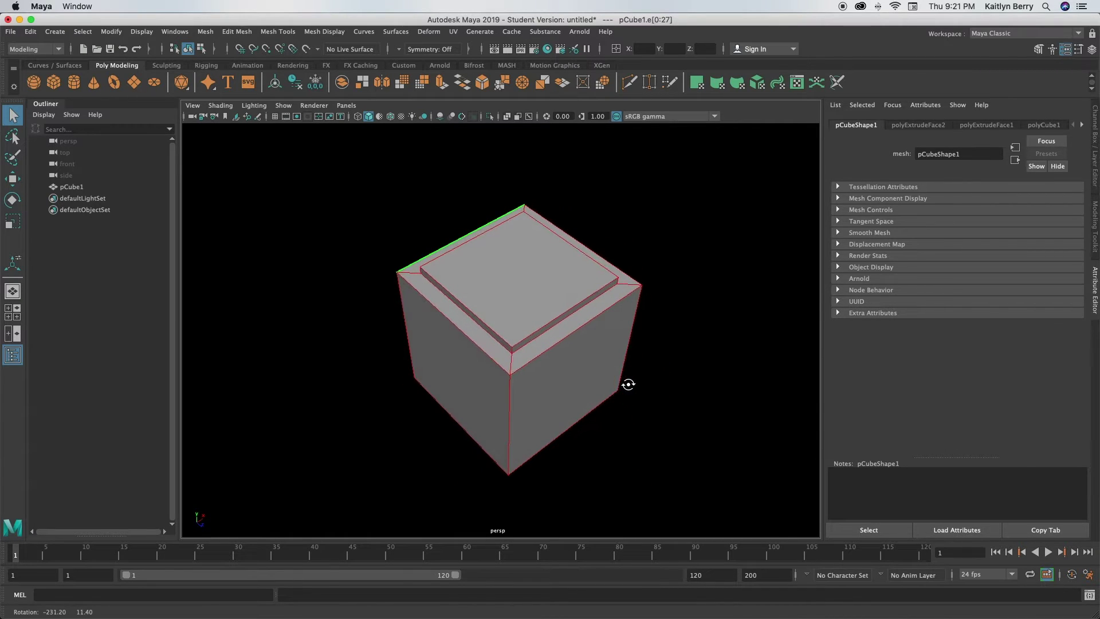
Bevel all the selected cube edges with 2 segments
{"action": "key", "text": "ctrl+b"}
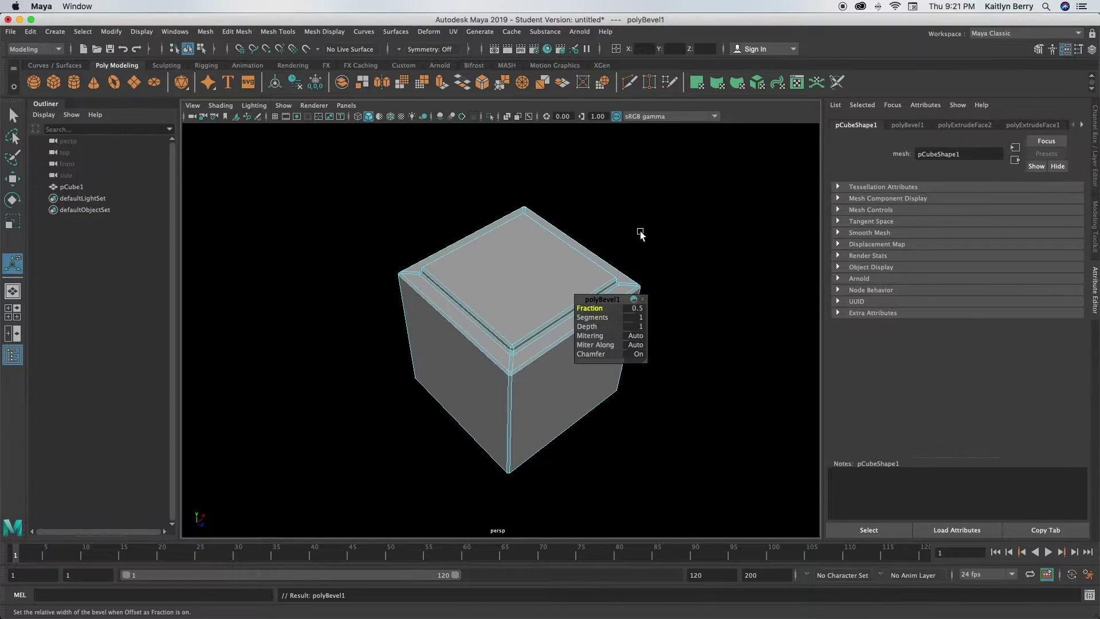
{"action": "left_click_drag", "start_coordinate": [641, 321], "coordinate": [343, 328]}
{"action": "right_click_drag", "start_coordinate": [493, 307], "coordinate": [510, 403], "text": "alt"}
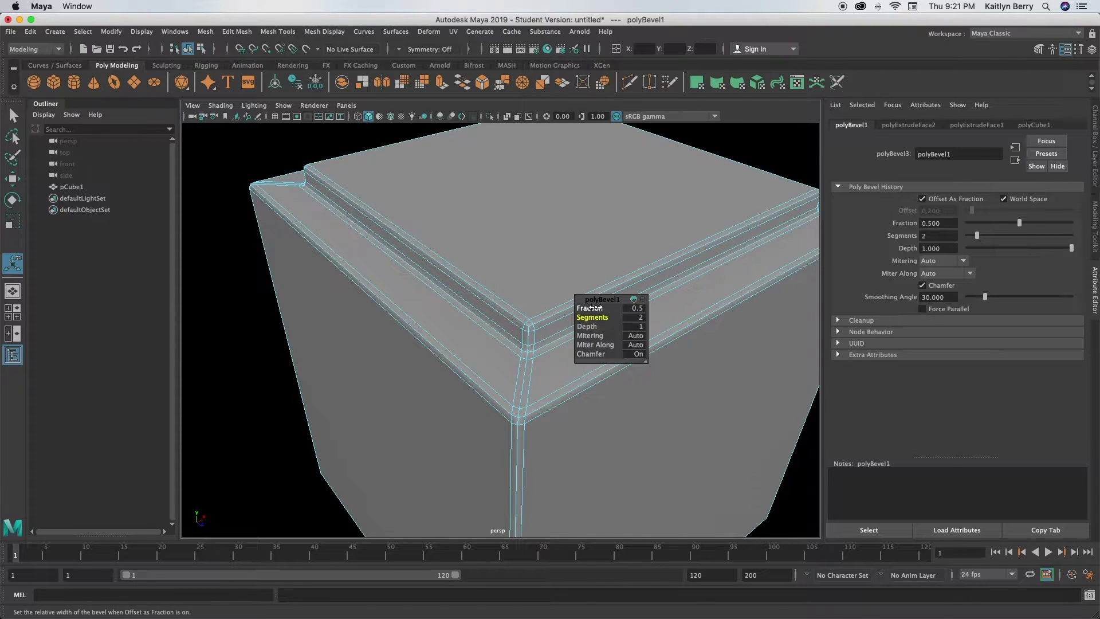
Set the bevel's fraction to 0.3 and compare the cube in smooth and unsmoothed display
{"action": "left_click_drag", "start_coordinate": [596, 310], "coordinate": [573, 304]}
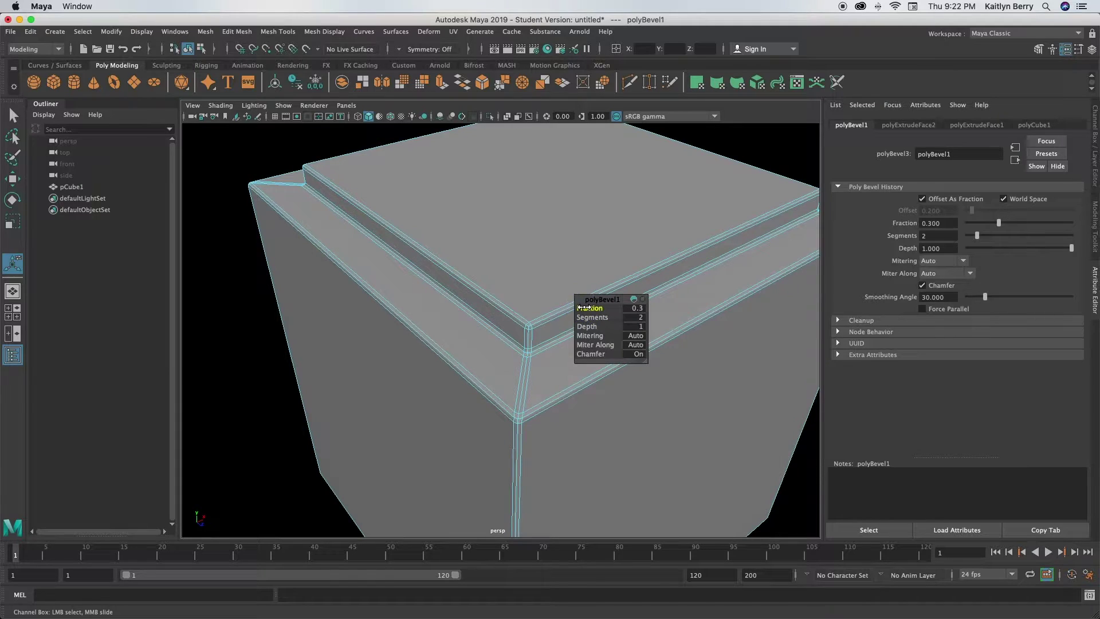
{"action": "key", "text": "3"}
{"action": "key", "text": "1"}
{"action": "key", "text": "3"}
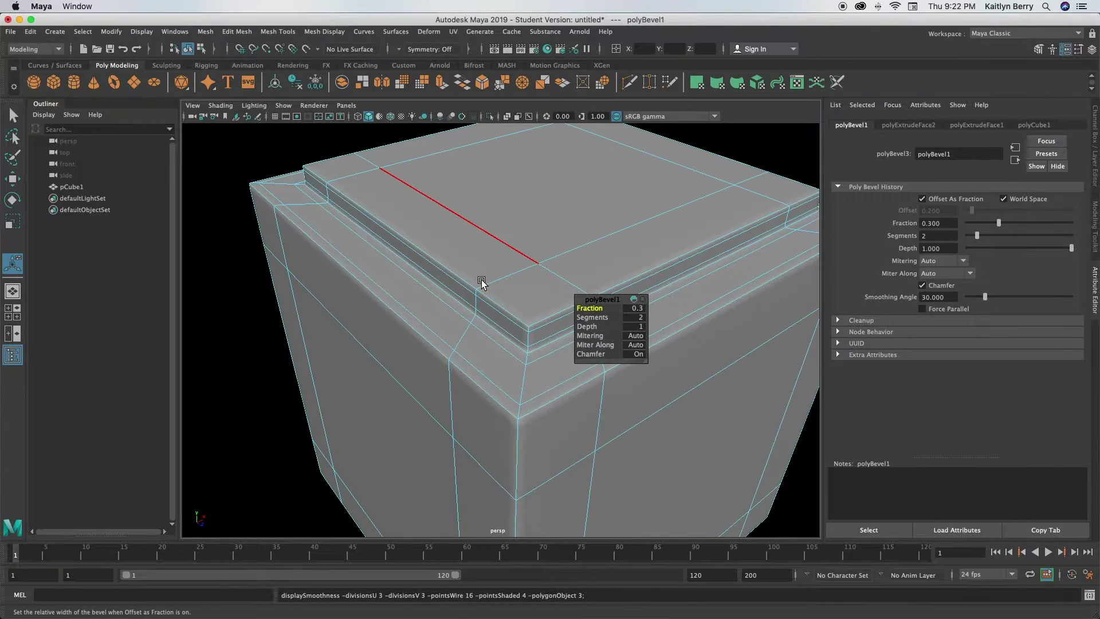
{"action": "key", "text": "1"}
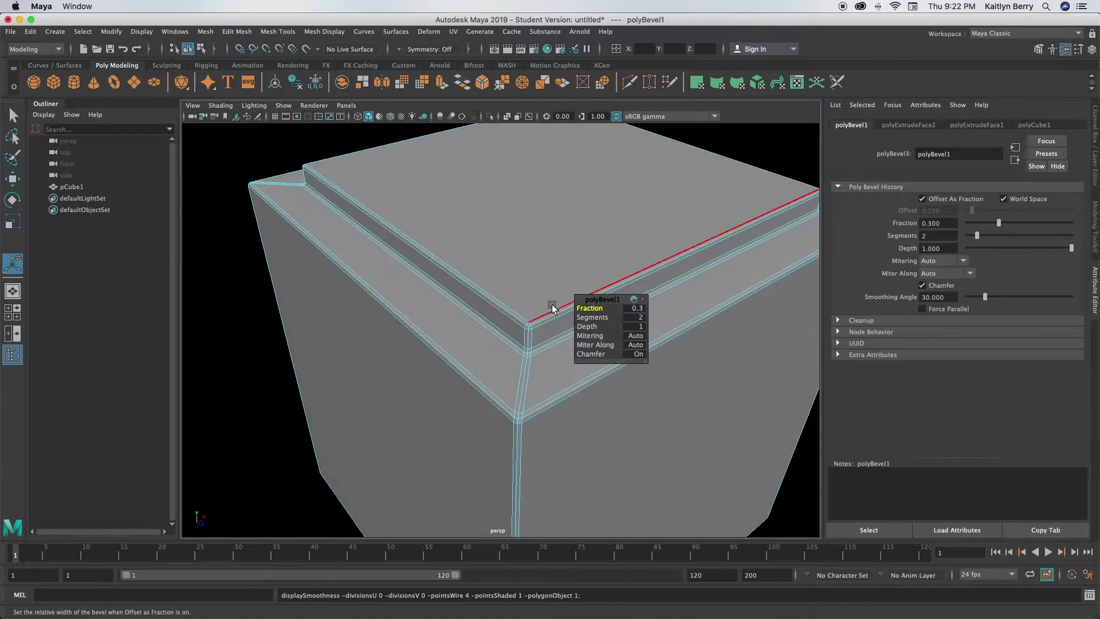
Set the bevel's fraction to 0.2, check it in smooth preview and return to unsmoothed display
{"action": "left_click_drag", "start_coordinate": [598, 309], "coordinate": [591, 309]}
{"action": "key", "text": "3"}
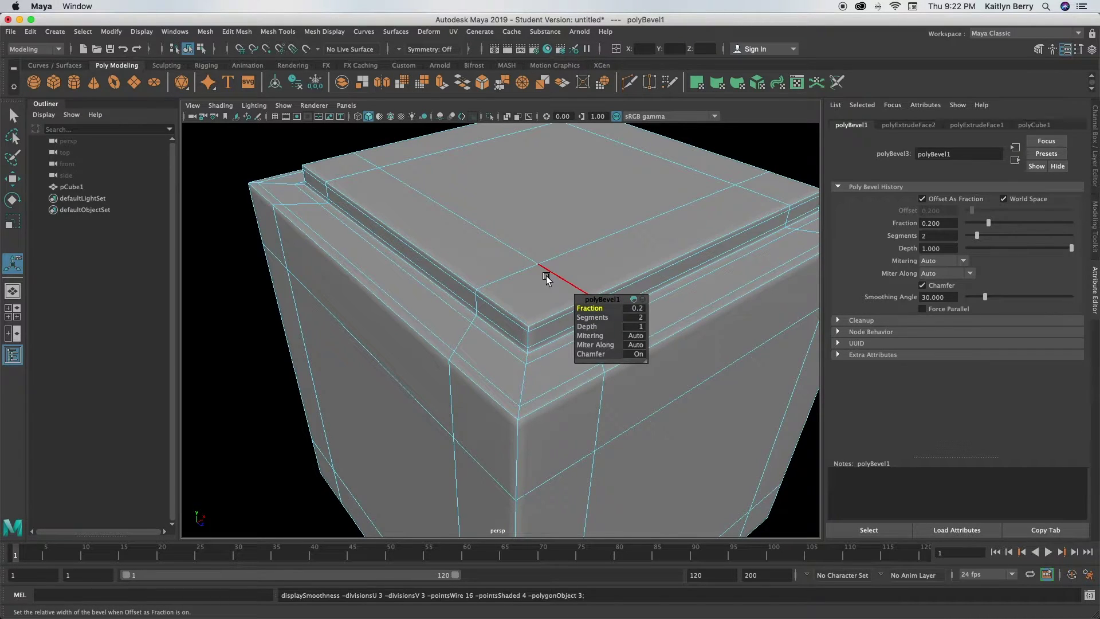
{"action": "key", "text": "1"}
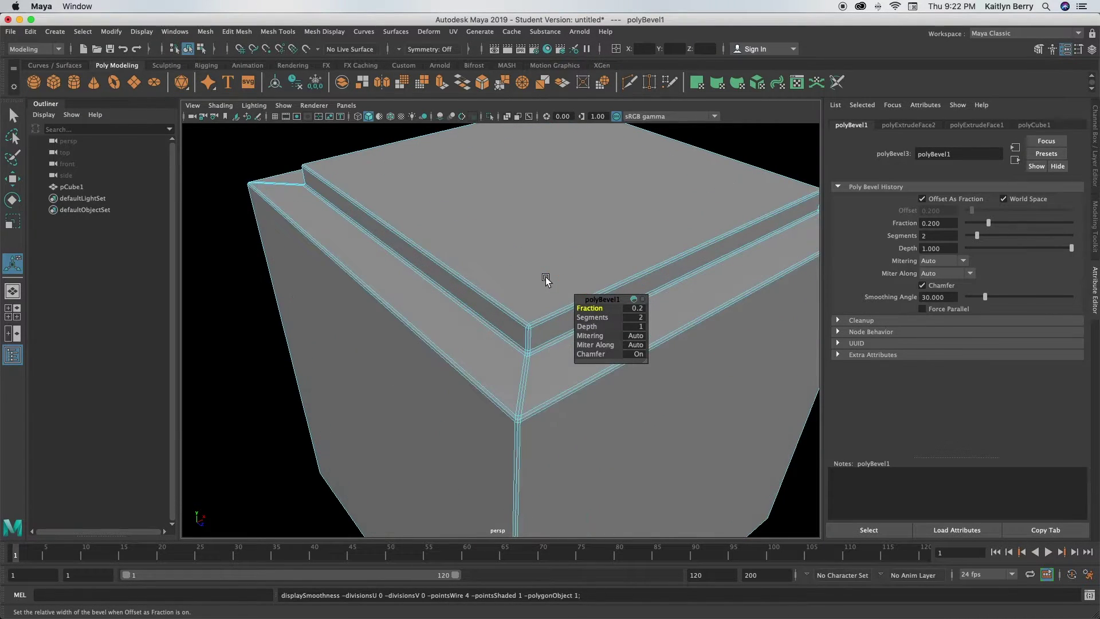
{"action": "right_click_drag", "start_coordinate": [545, 277], "coordinate": [241, 344], "text": "alt"}
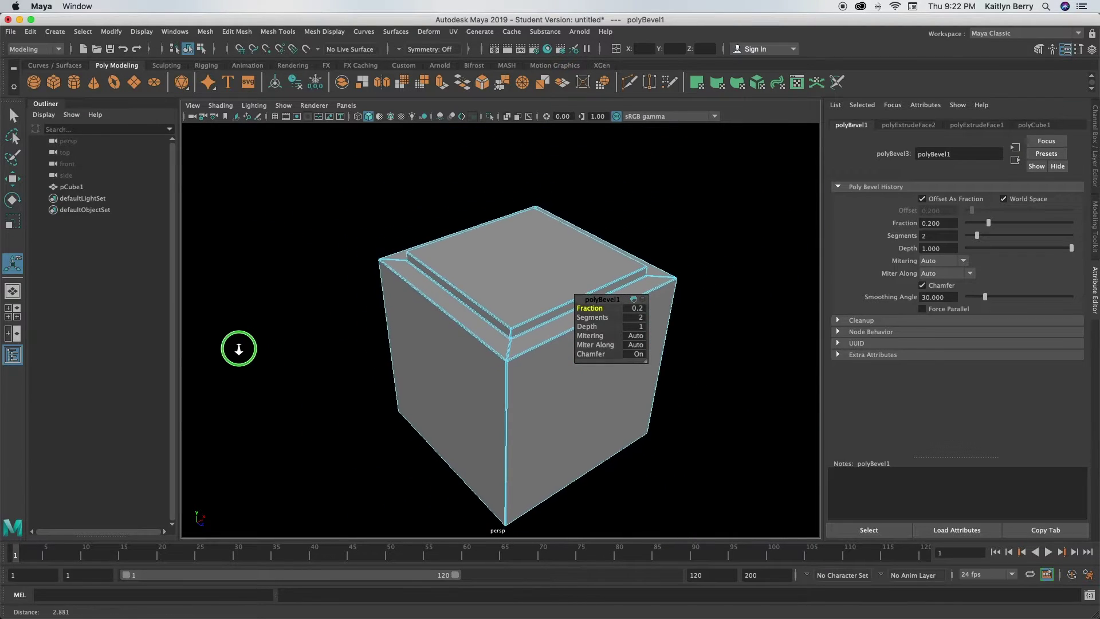
{"action": "left_click_drag", "start_coordinate": [457, 348], "coordinate": [604, 432], "text": "alt"}
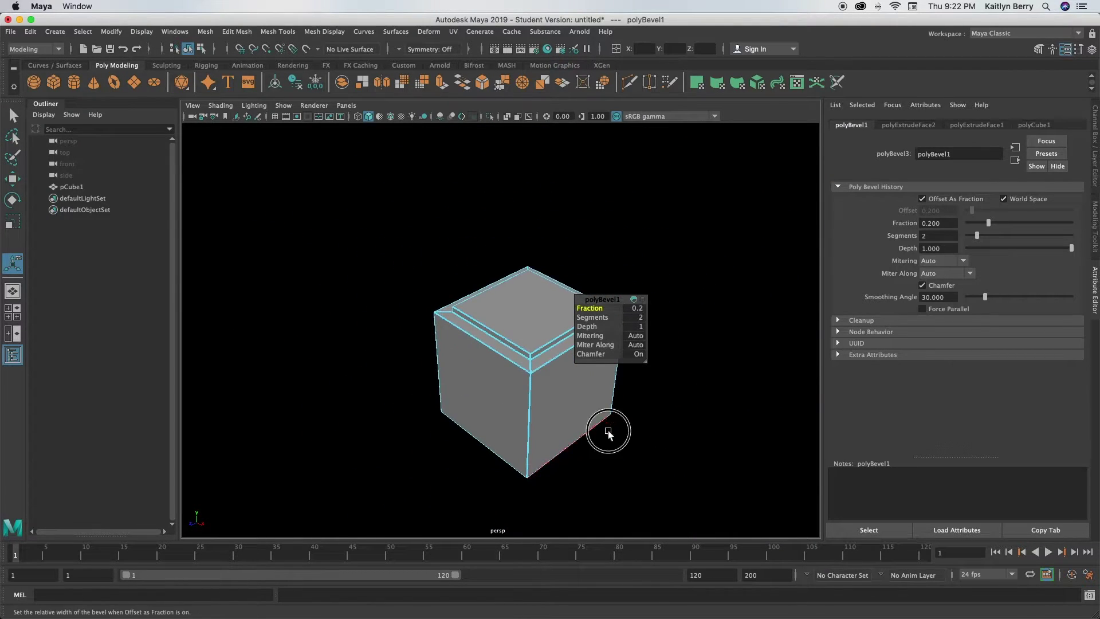
{"action": "left_click", "coordinate": [596, 386]}
{"action": "left_click_drag", "start_coordinate": [596, 387], "coordinate": [347, 202], "text": "alt"}
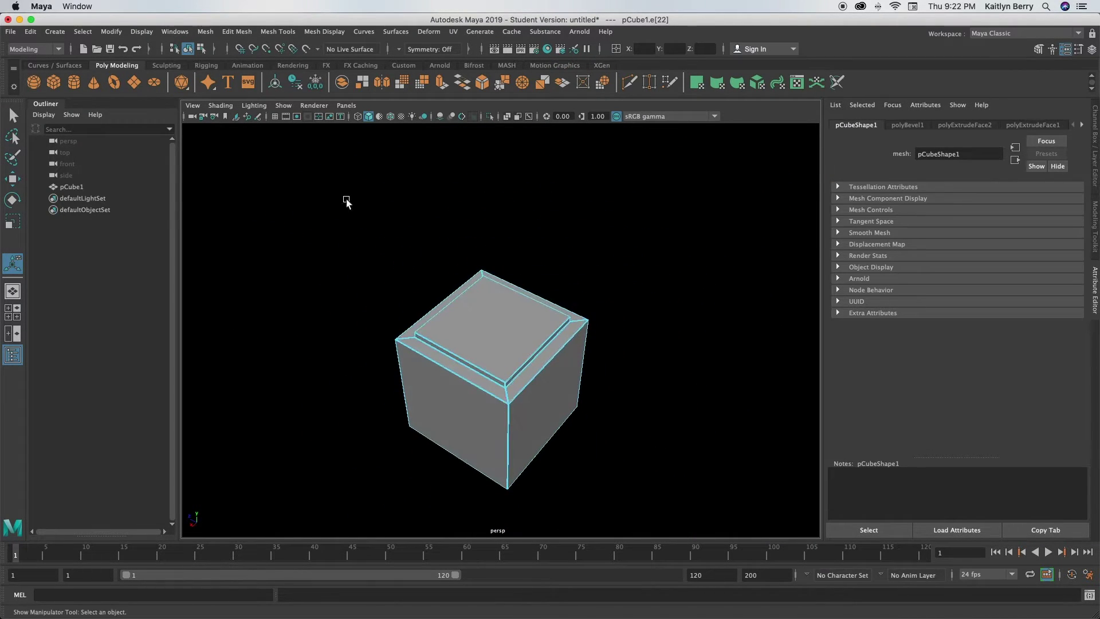
Create a second polygon cube and set its Translate X to 2
{"action": "left_click", "coordinate": [52, 82]}
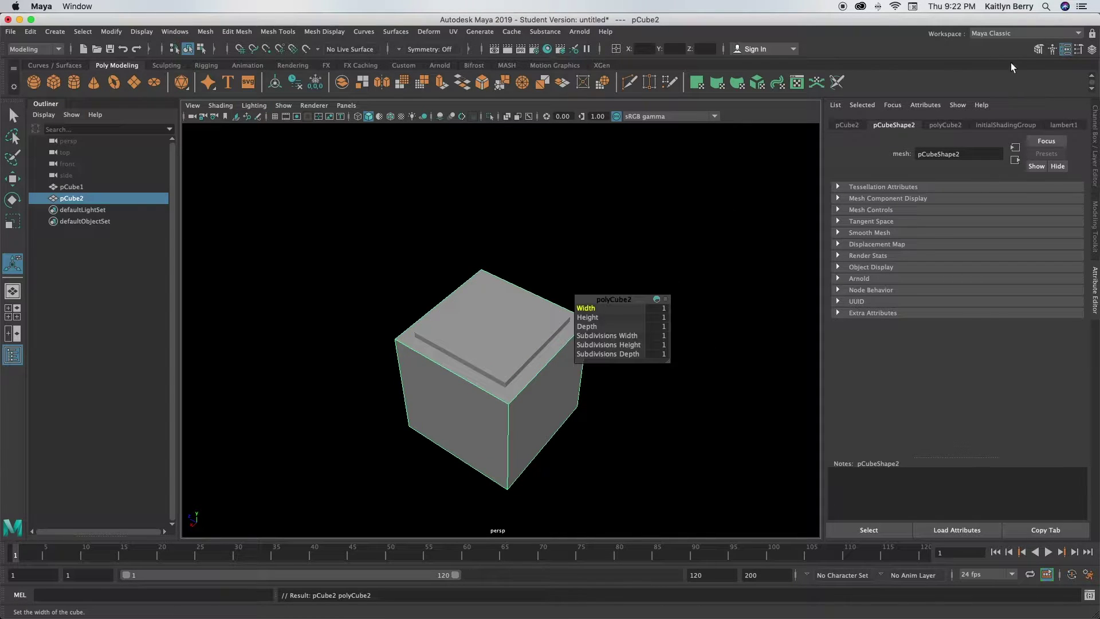
{"action": "left_click", "coordinate": [848, 125]}
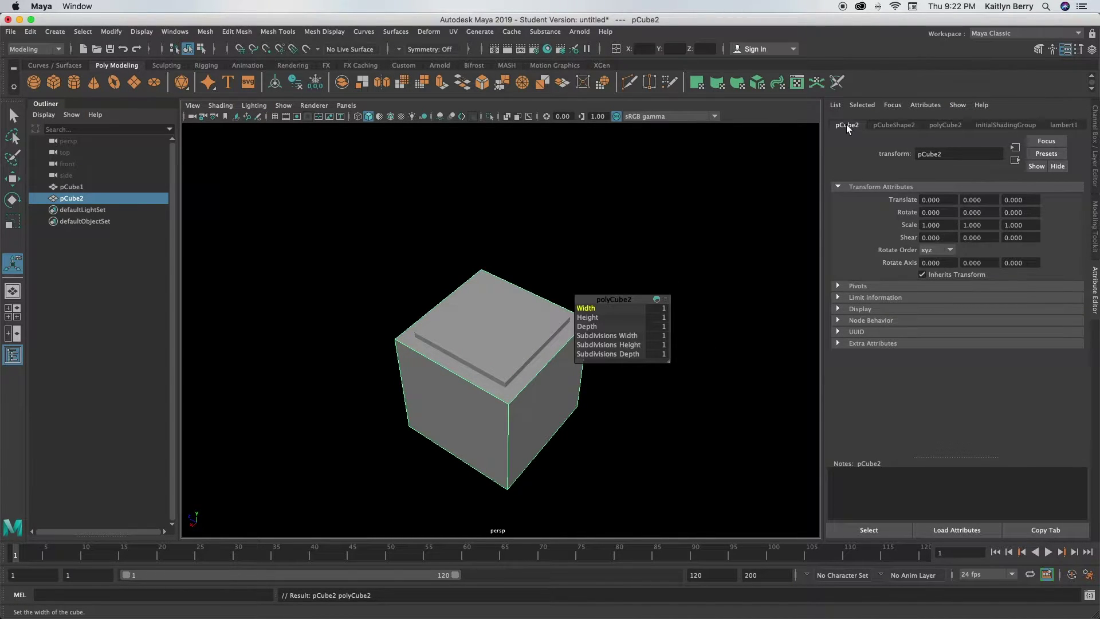
{"action": "left_click_drag", "start_coordinate": [953, 203], "coordinate": [905, 198]}
{"action": "type", "text": "2"}
{"action": "key", "text": "Return"}
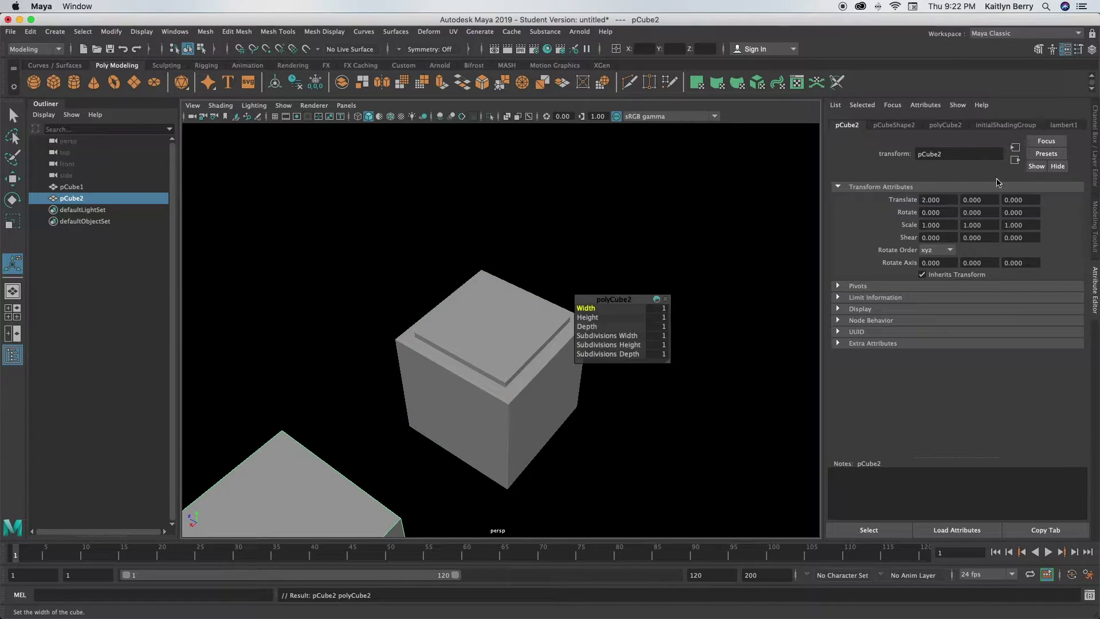
{"action": "right_click_drag", "start_coordinate": [408, 384], "coordinate": [429, 359], "text": "alt"}
{"action": "middle_click_drag", "start_coordinate": [428, 358], "coordinate": [450, 331], "text": "alt"}
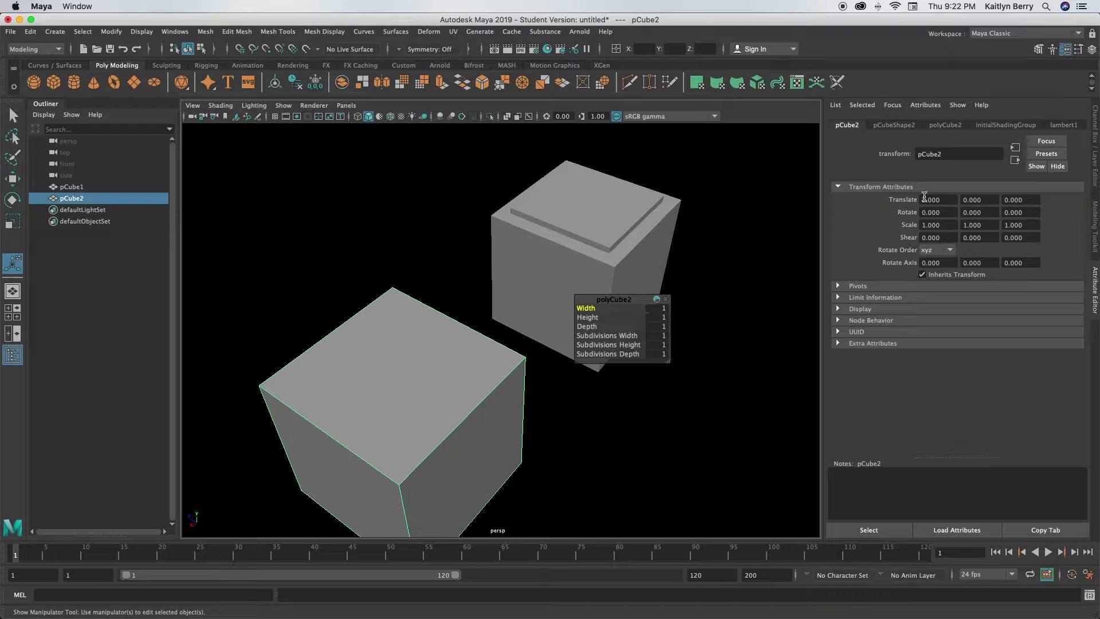
Try Translate X values of 1 and 1.2 to space the second cube from the first
{"action": "left_click_drag", "start_coordinate": [941, 198], "coordinate": [901, 193]}
{"action": "type", "text": "1"}
{"action": "key", "text": "Return"}
{"action": "type", "text": "1.2"}
{"action": "key", "text": "Return"}
{"action": "left_click_drag", "start_coordinate": [666, 275], "coordinate": [598, 272], "text": "alt"}
Try Translate X values of 1.02 and 1.05 for a narrow gap between the two cubes
{"action": "left_click_drag", "start_coordinate": [952, 198], "coordinate": [898, 192]}
{"action": "type", "text": "1."}
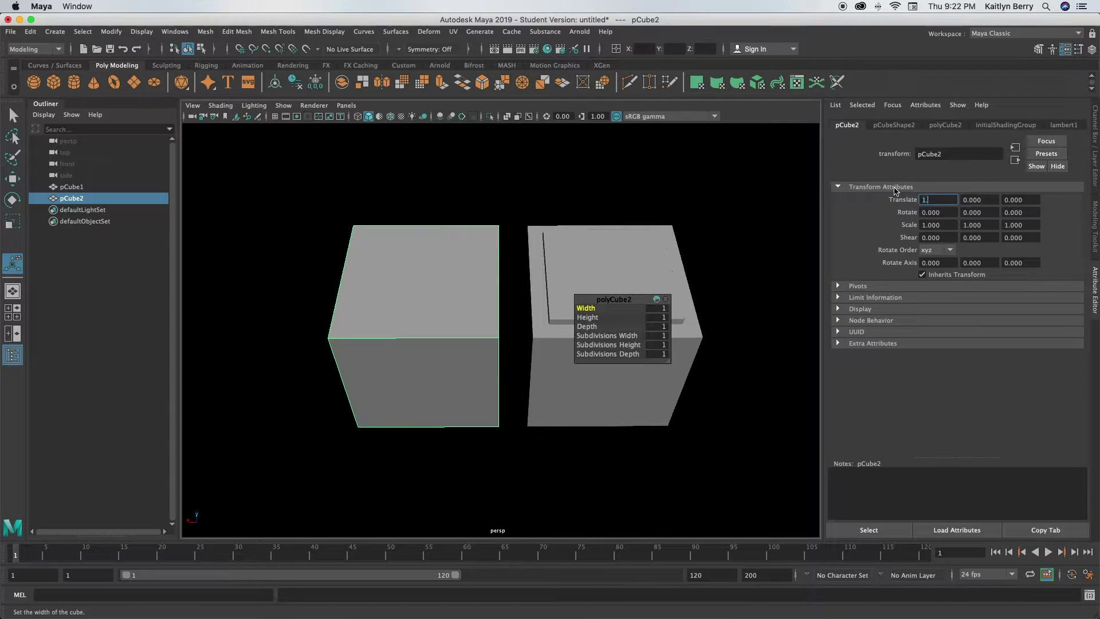
{"action": "type", "text": "02"}
{"action": "key", "text": "Return"}
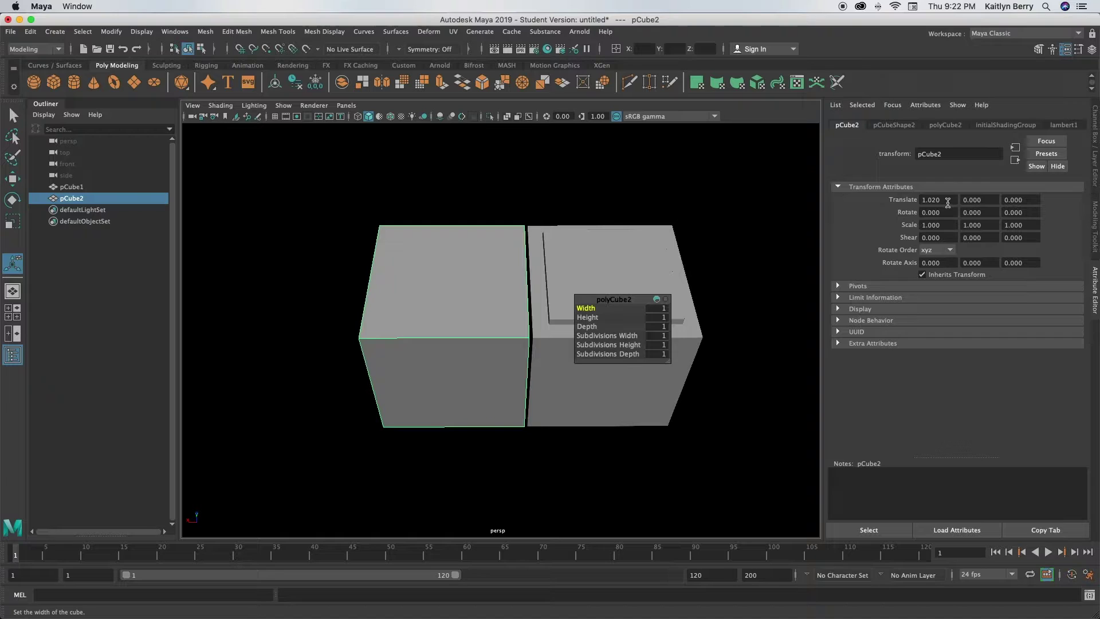
{"action": "key", "text": "BackSpace"}
{"action": "type", "text": "5"}
{"action": "key", "text": "Return"}
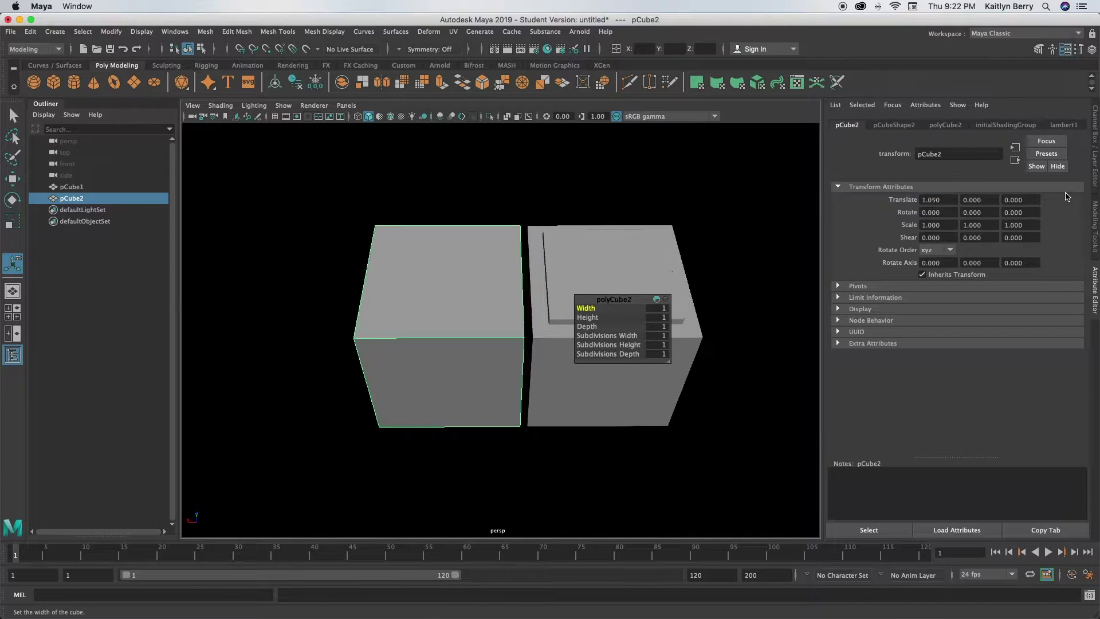
Set the second cube's Translate X to 1.03, keeping it in unsmoothed display
{"action": "left_click_drag", "start_coordinate": [689, 379], "coordinate": [551, 360], "text": "alt"}
{"action": "left_click", "coordinate": [935, 195]}
{"action": "key", "text": "3"}
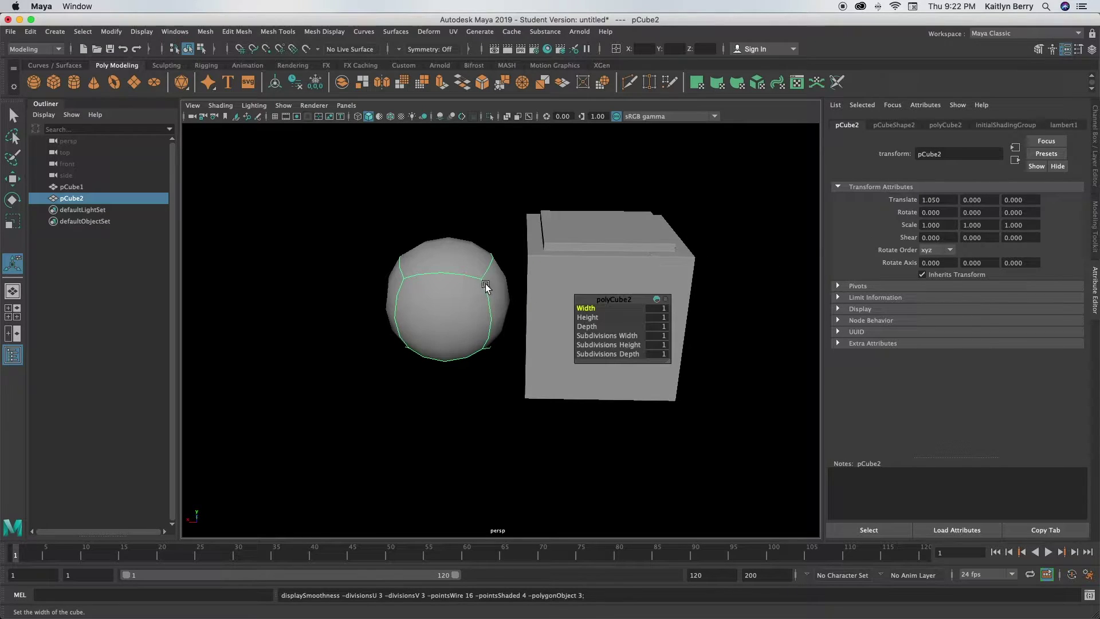
{"action": "key", "text": "1"}
{"action": "double_click", "coordinate": [928, 202]}
{"action": "type", "text": "1.03"}
{"action": "key", "text": "Return"}
{"action": "mouse_move", "coordinate": [597, 252]}
{"action": "left_mouse_down", "text": "alt"}
{"action": "mouse_move", "coordinate": [591, 280]}
{"action": "mouse_move", "coordinate": [592, 256]}
{"action": "left_mouse_up", "text": "alt"}
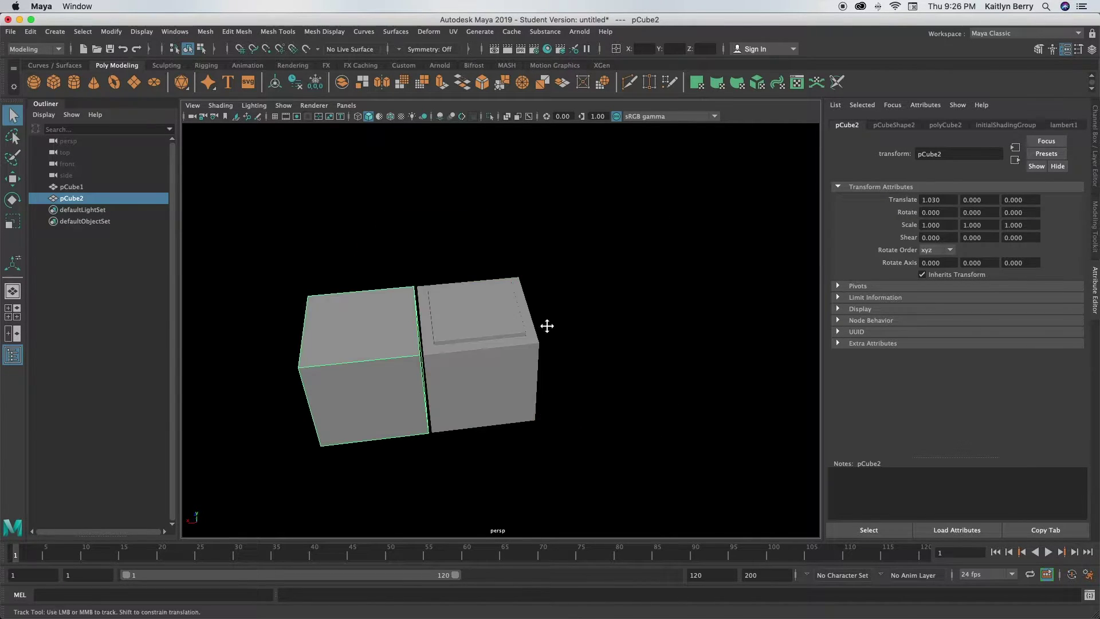
Try to extrude the second cube's top and outer end faces together with a 0.21 offset, and undo it
{"action": "left_click_drag", "start_coordinate": [545, 324], "coordinate": [636, 345], "text": "alt"}
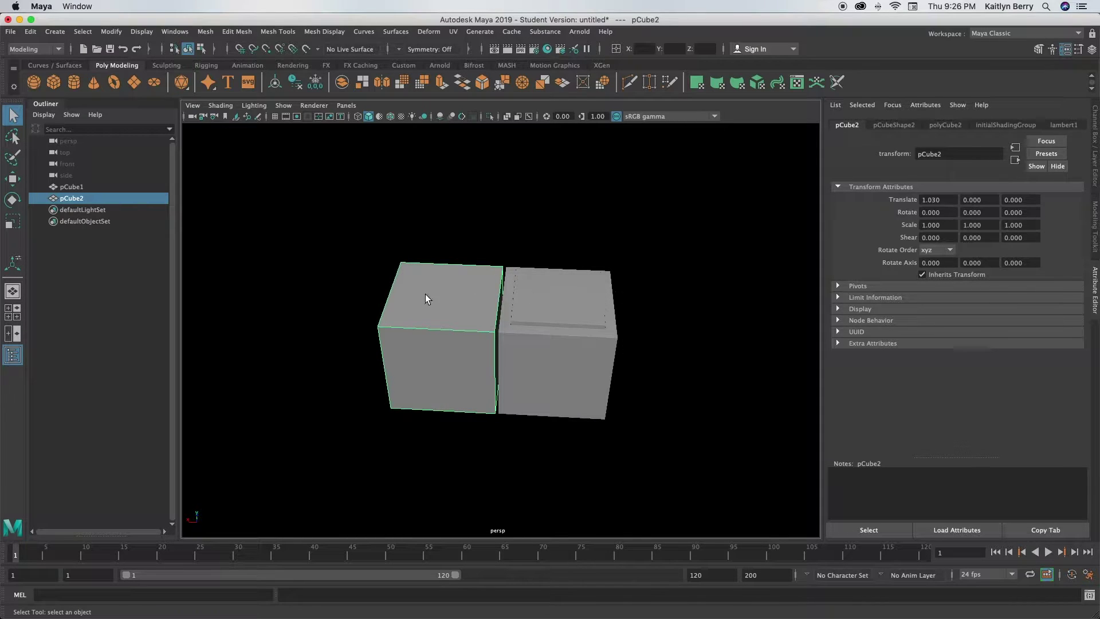
{"action": "left_click_drag", "start_coordinate": [459, 309], "coordinate": [412, 361], "text": "alt"}
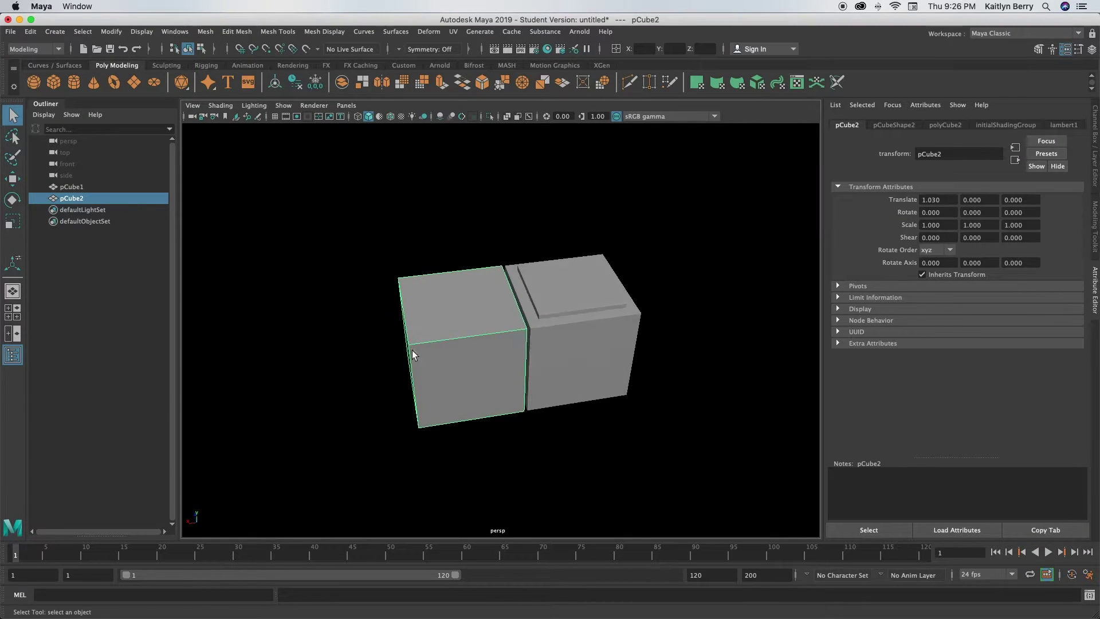
{"action": "left_click_drag", "start_coordinate": [420, 419], "coordinate": [430, 405], "text": "alt"}
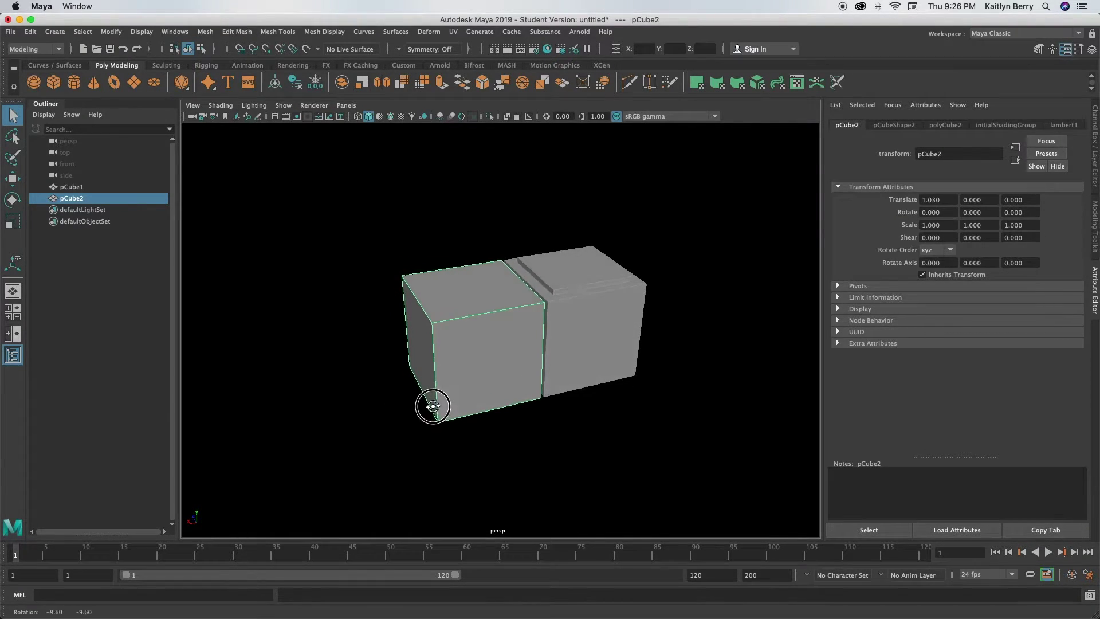
{"action": "right_click", "coordinate": [472, 280]}
{"action": "right_click_drag", "start_coordinate": [472, 280], "coordinate": [472, 310]}
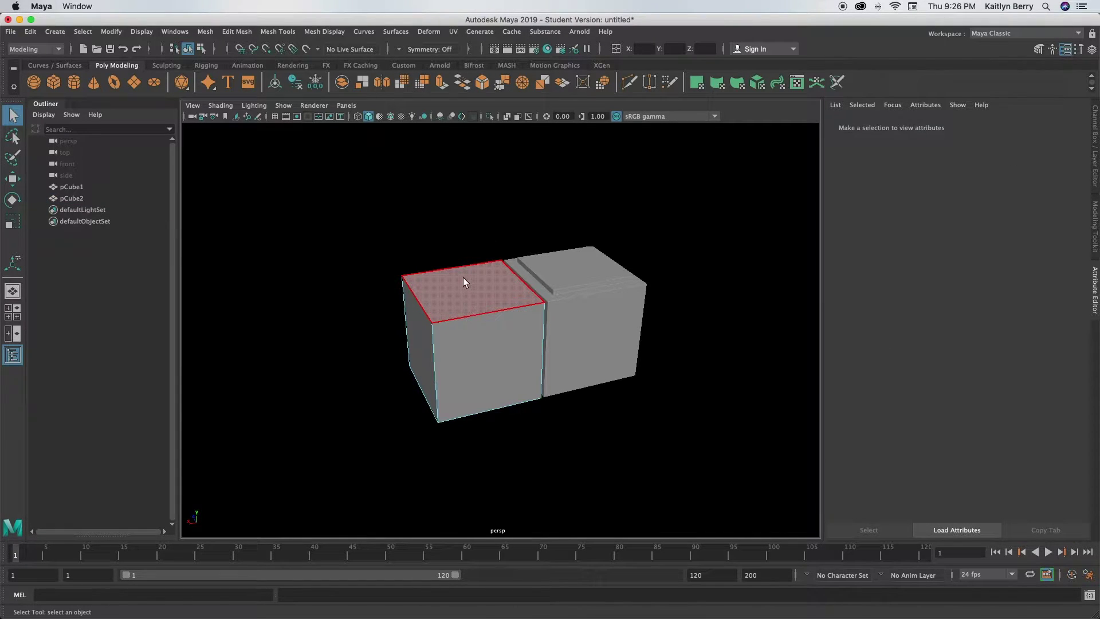
{"action": "left_click", "coordinate": [459, 288]}
{"action": "left_click", "coordinate": [412, 346], "text": "shift"}
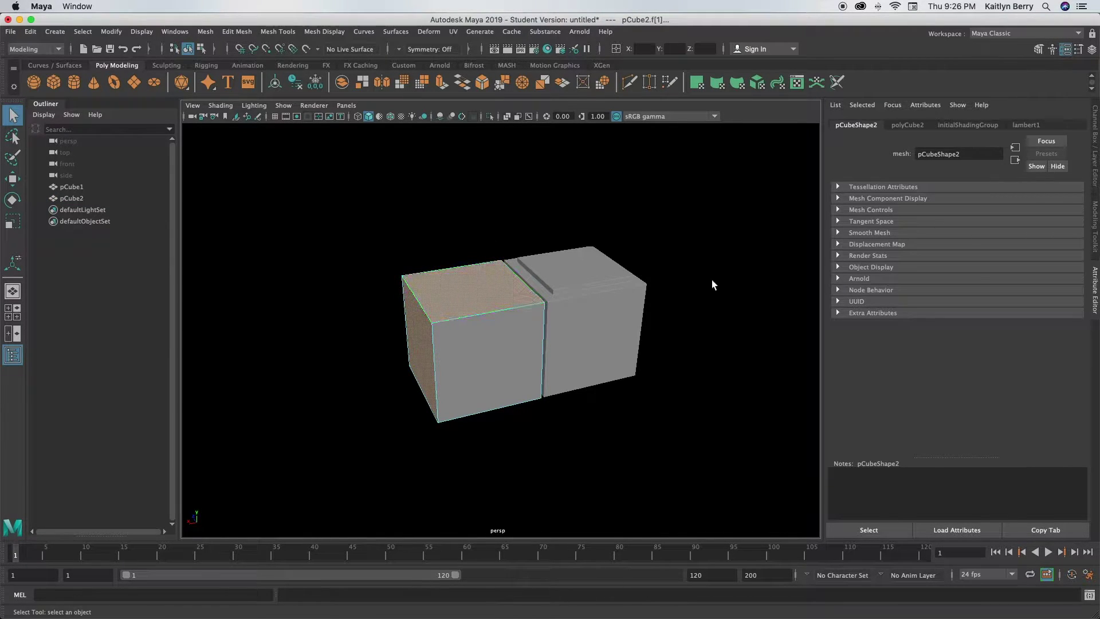
{"action": "key", "text": "ctrl+e"}
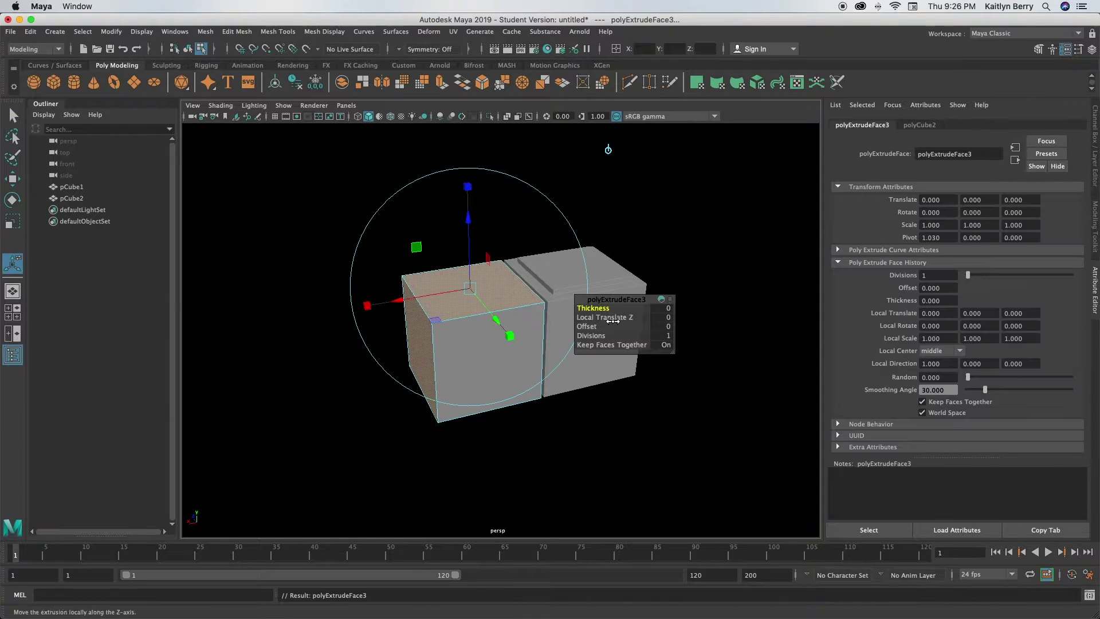
{"action": "left_click_drag", "start_coordinate": [587, 326], "coordinate": [601, 329]}
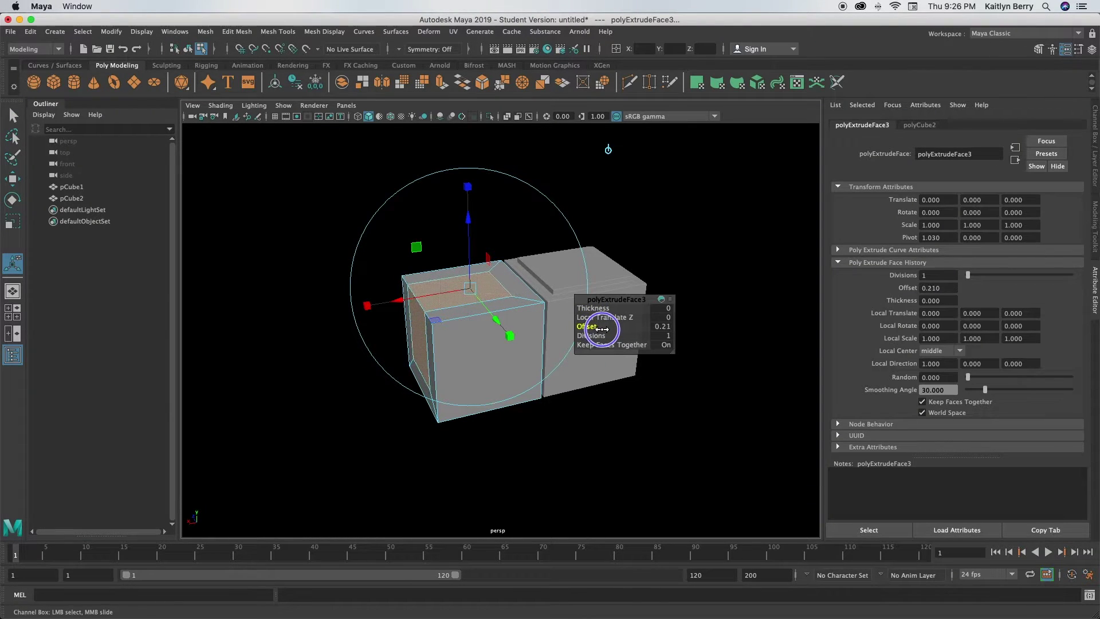
{"action": "left_click", "coordinate": [351, 364]}
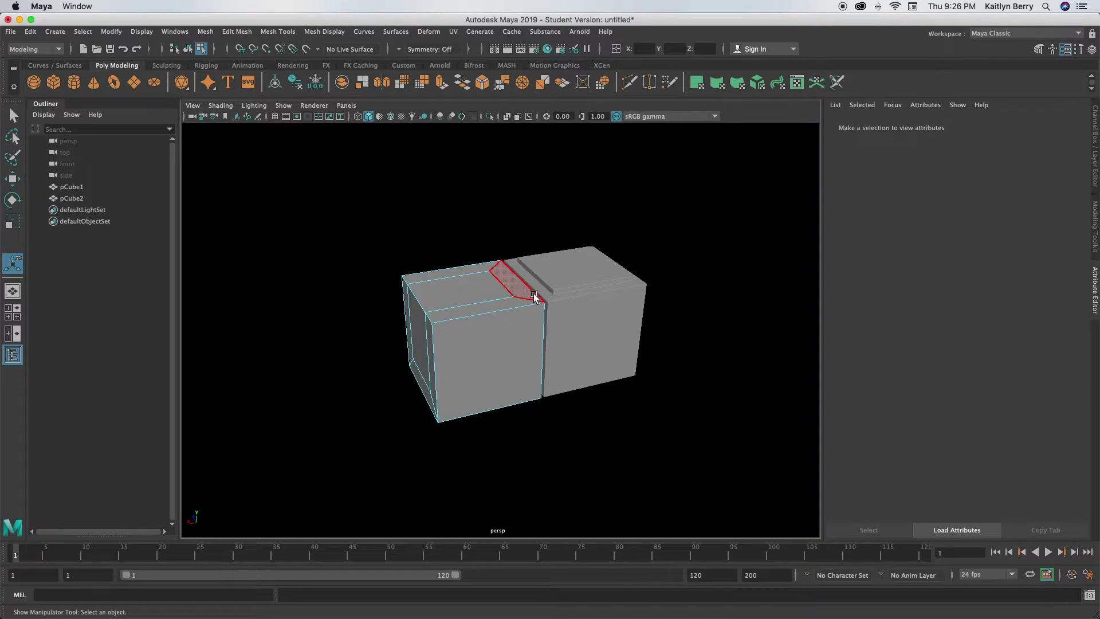
{"action": "key", "text": "ctrl+z"}
{"action": "key", "text": "ctrl+z"}
Inset the second cube's top face with an offset extrusion, and extrude the inner face with a thickness of 0.05
{"action": "left_click", "coordinate": [535, 278], "text": "shift"}
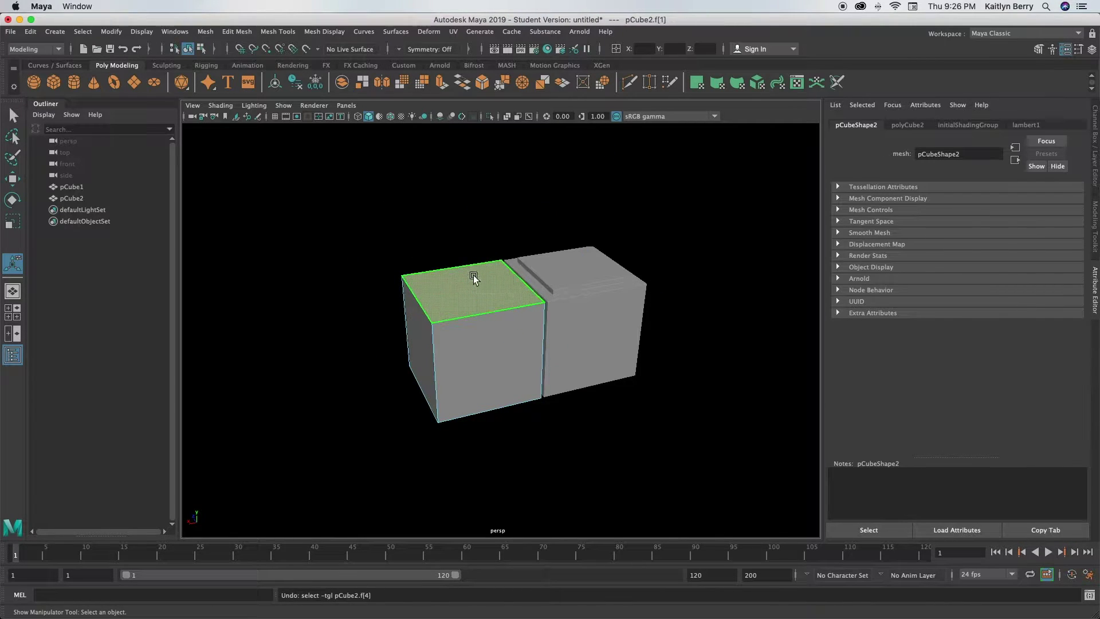
{"action": "key", "text": "ctrl+e"}
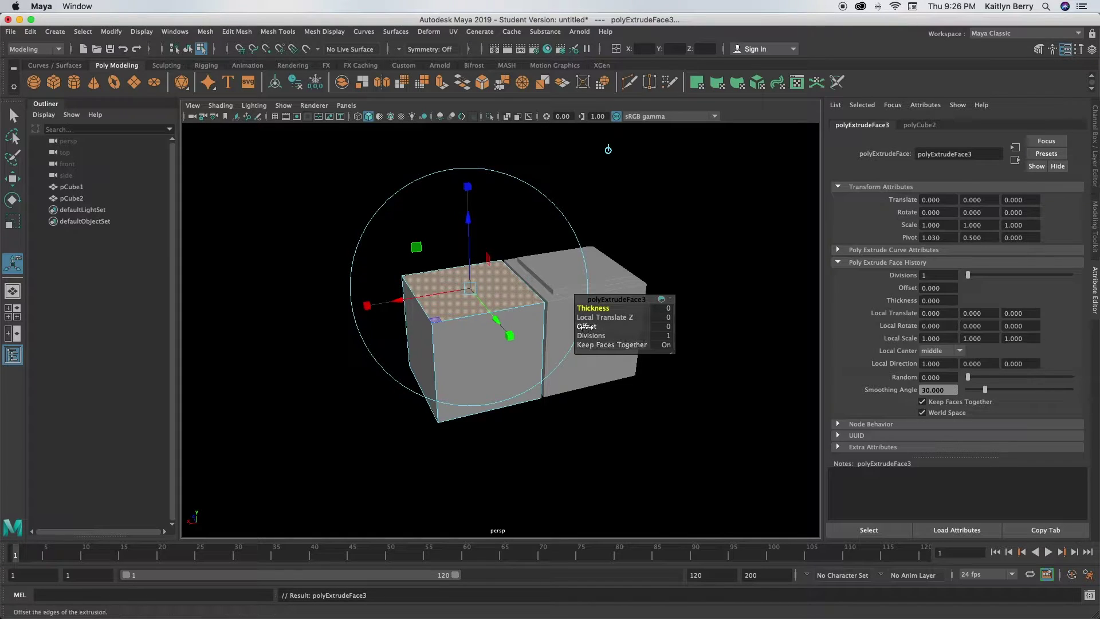
{"action": "left_click_drag", "start_coordinate": [589, 331], "coordinate": [607, 308]}
{"action": "key", "text": "ctrl+e"}
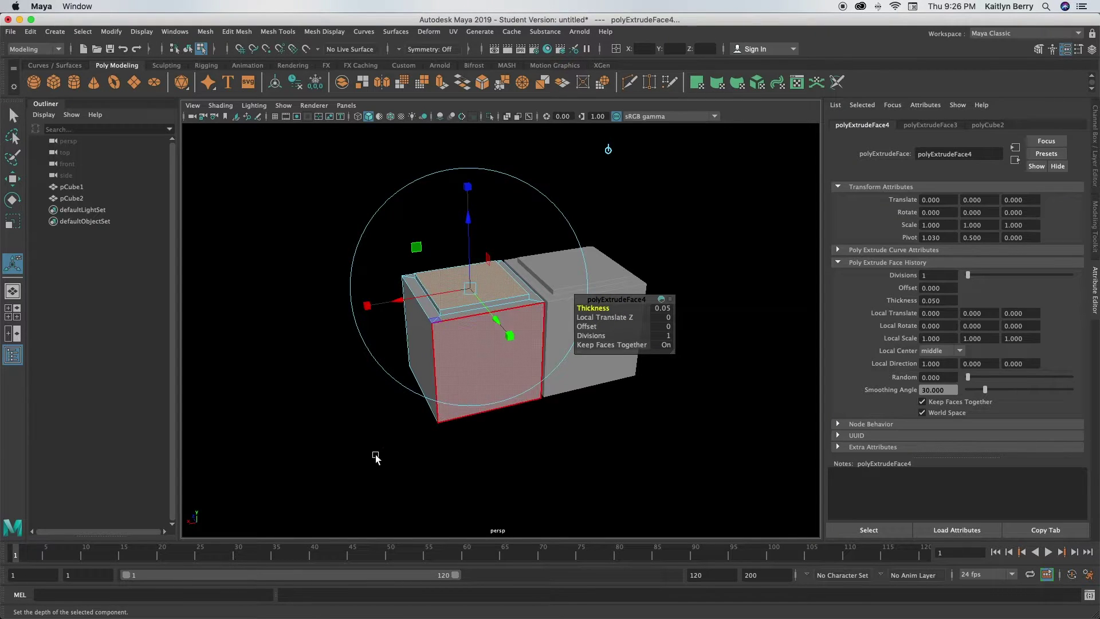
Inset the second cube's outer end face with an offset extrusion, and extrude the inner face outward into a raised panel
{"action": "left_click", "coordinate": [488, 342]}
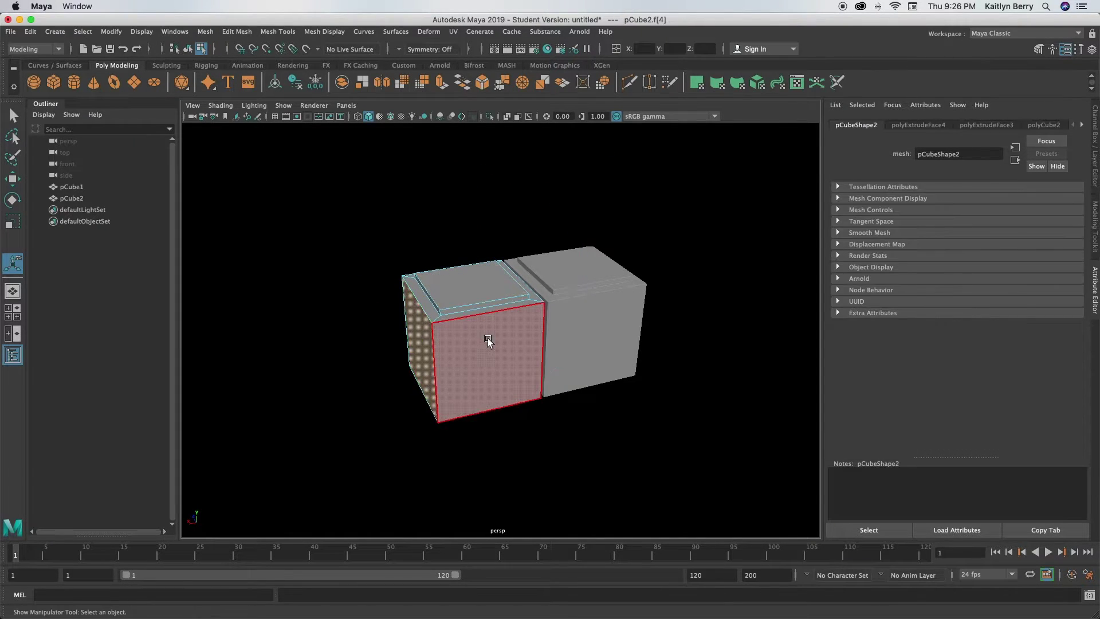
{"action": "key", "text": "ctrl+e"}
{"action": "left_click", "coordinate": [592, 325]}
{"action": "left_click_drag", "start_coordinate": [592, 324], "coordinate": [596, 308]}
{"action": "key", "text": "ctrl+e"}
{"action": "left_click", "coordinate": [294, 409]}
Select the edge loops around the second cube's raised top panel and its outer borders
{"action": "left_click_drag", "start_coordinate": [393, 449], "coordinate": [504, 325], "text": "alt"}
{"action": "right_click_drag", "start_coordinate": [504, 292], "coordinate": [503, 260]}
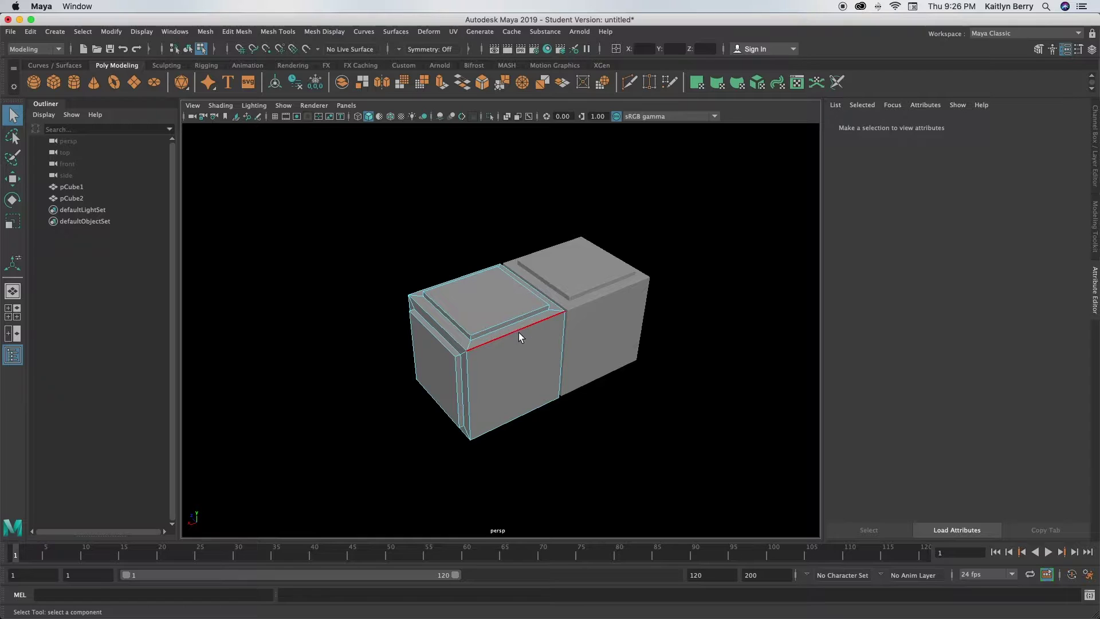
{"action": "double_click", "coordinate": [488, 330], "text": "shift"}
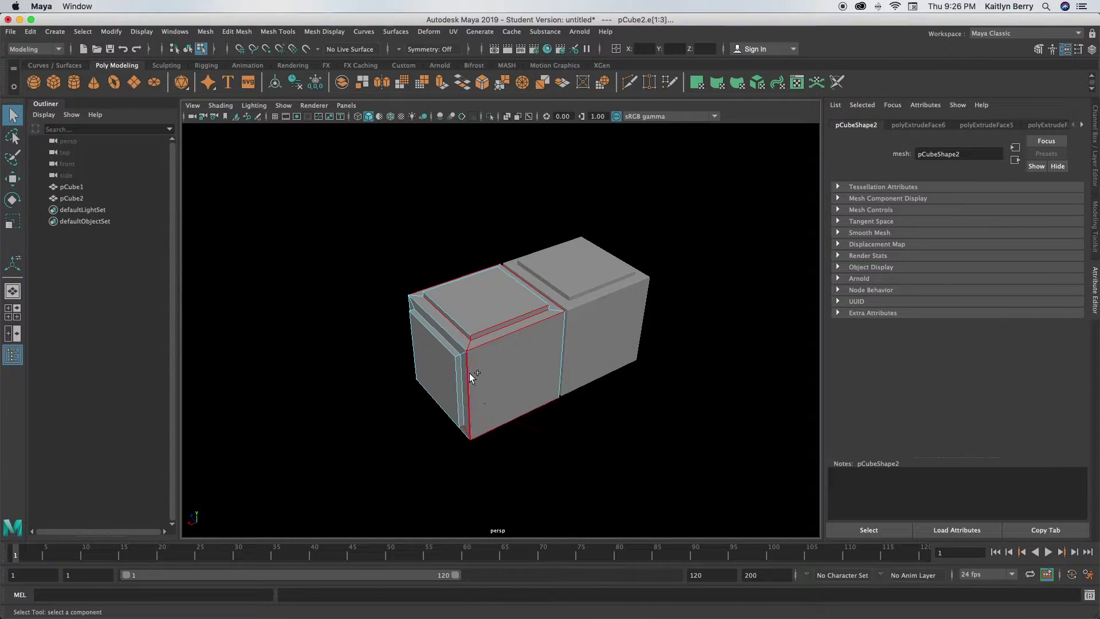
{"action": "double_click", "coordinate": [434, 315], "text": "shift"}
{"action": "double_click", "coordinate": [545, 295], "text": "shift"}
{"action": "left_click_drag", "start_coordinate": [412, 432], "coordinate": [533, 347], "text": "alt"}
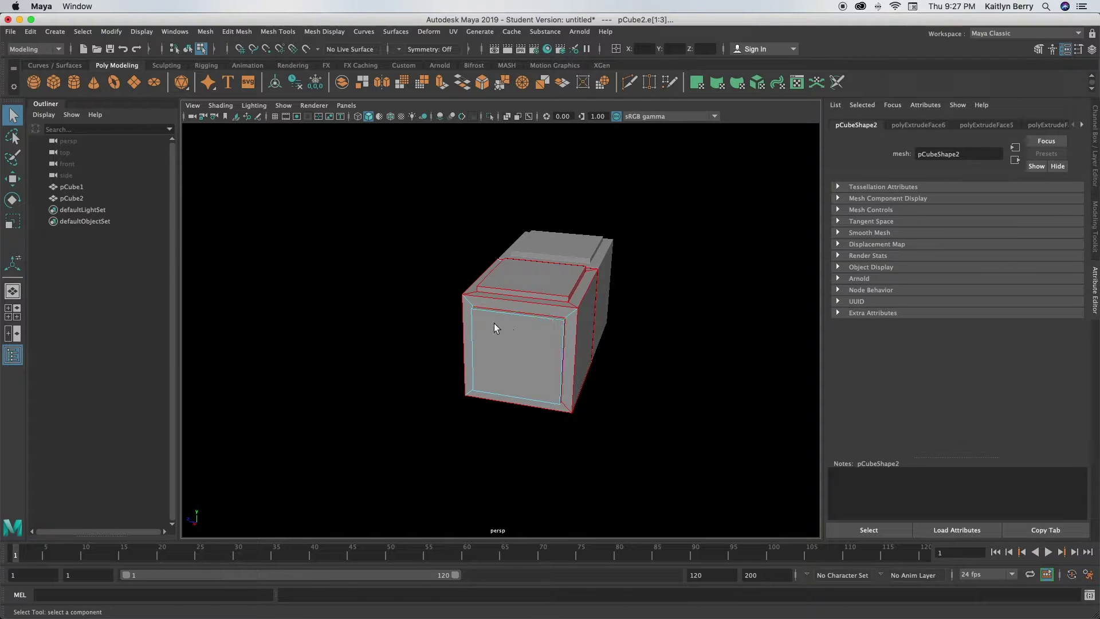
Add the raised end panel's edges and all remaining edges of the second cube to the selection
{"action": "left_click", "coordinate": [481, 311], "text": "ctrl+shift"}
{"action": "left_click", "coordinate": [559, 381], "text": "ctrl+shift"}
{"action": "left_click", "coordinate": [532, 396], "text": "ctrl+shift"}
{"action": "left_click_drag", "start_coordinate": [532, 396], "coordinate": [531, 355], "text": "alt"}
{"action": "left_click", "coordinate": [532, 354], "text": "ctrl+shift"}
{"action": "left_click_drag", "start_coordinate": [470, 393], "coordinate": [550, 418], "text": "alt"}
{"action": "left_click_drag", "start_coordinate": [504, 304], "coordinate": [459, 510], "text": "alt"}
{"action": "left_click", "coordinate": [497, 365], "text": "ctrl+shift"}
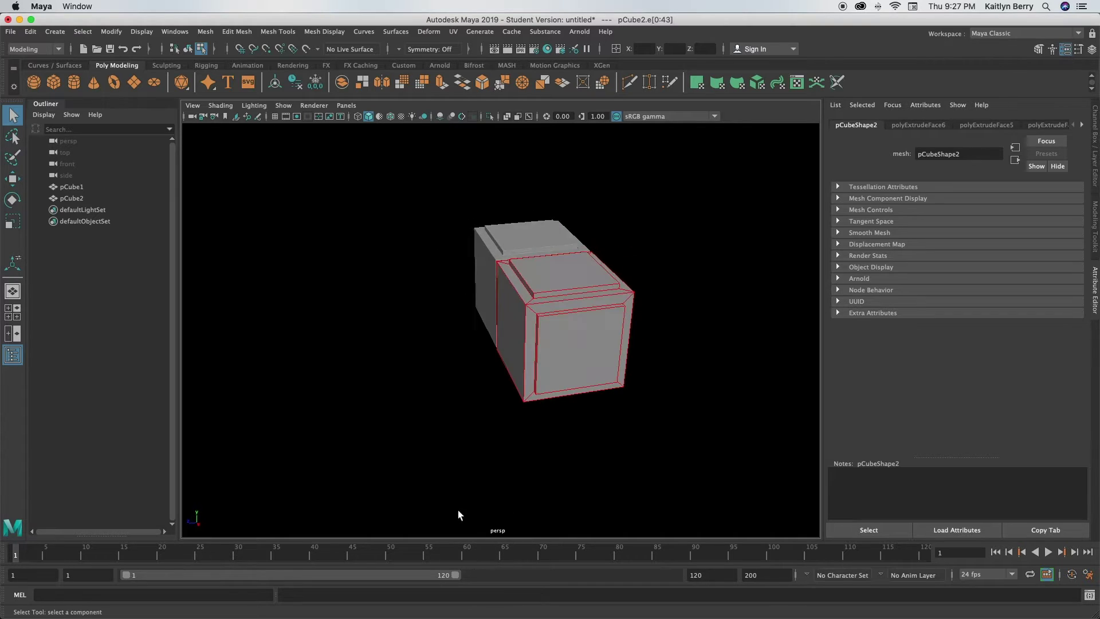
Bevel the selected edges of the second cube with 2 segments and a fraction below 0.5
{"action": "right_click_drag", "start_coordinate": [499, 417], "coordinate": [639, 314], "text": "shift"}
{"action": "type", "text": "2"}
{"action": "key", "text": "Return"}
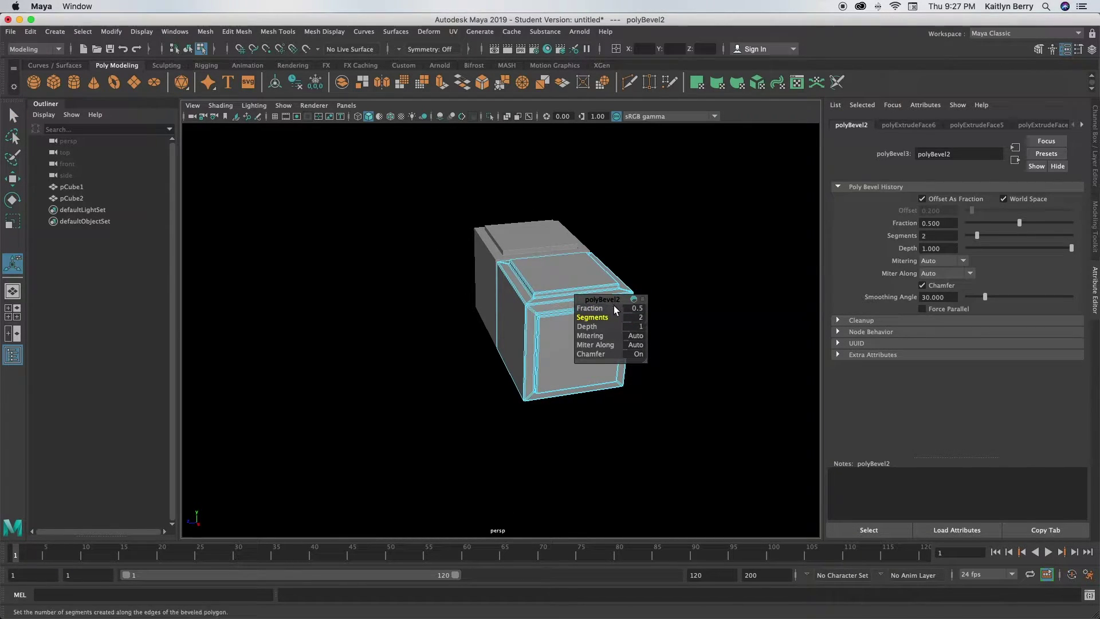
{"action": "left_click_drag", "start_coordinate": [600, 307], "coordinate": [582, 309]}
{"action": "left_click", "coordinate": [489, 366]}
{"action": "left_click_drag", "start_coordinate": [489, 366], "coordinate": [560, 368], "text": "alt"}
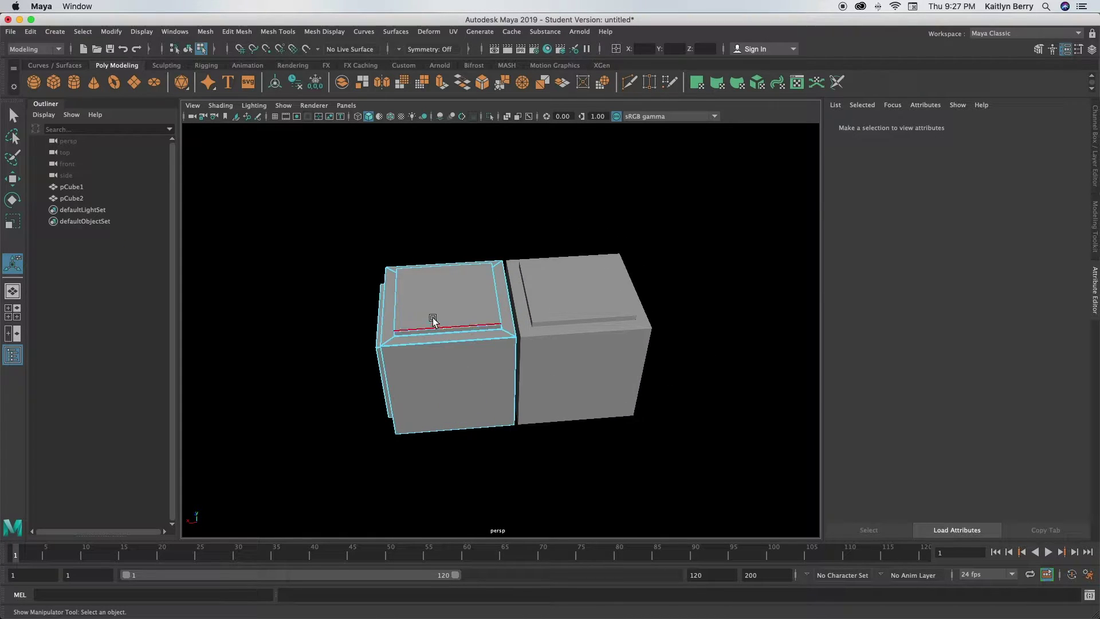
Duplicate the beveled end cube and set the copy's Translate X to -1.03, on the opposite side of the centre cube
{"action": "right_click", "coordinate": [443, 304]}
{"action": "left_click", "coordinate": [485, 275]}
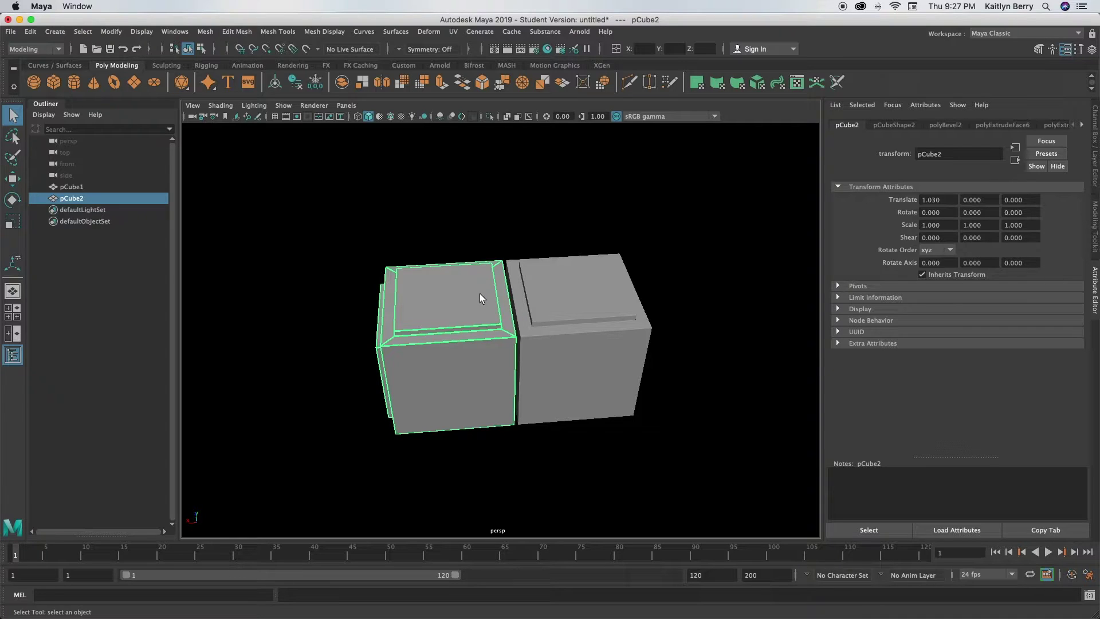
{"action": "key", "text": "super+d"}
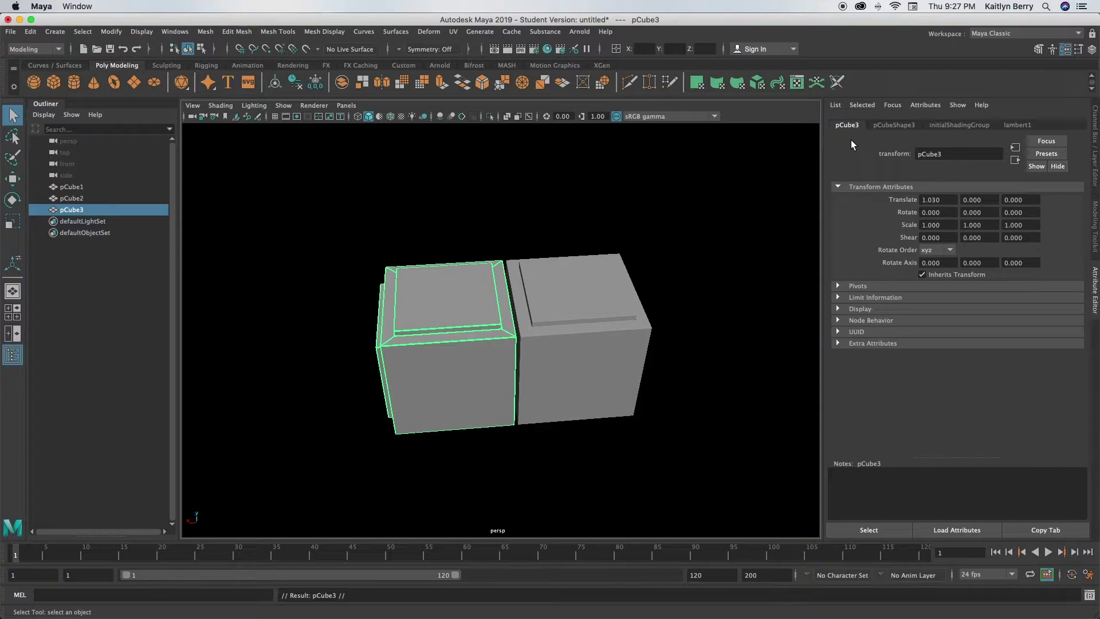
{"action": "left_click", "coordinate": [952, 199]}
{"action": "type", "text": "0"}
{"action": "key", "text": "Return"}
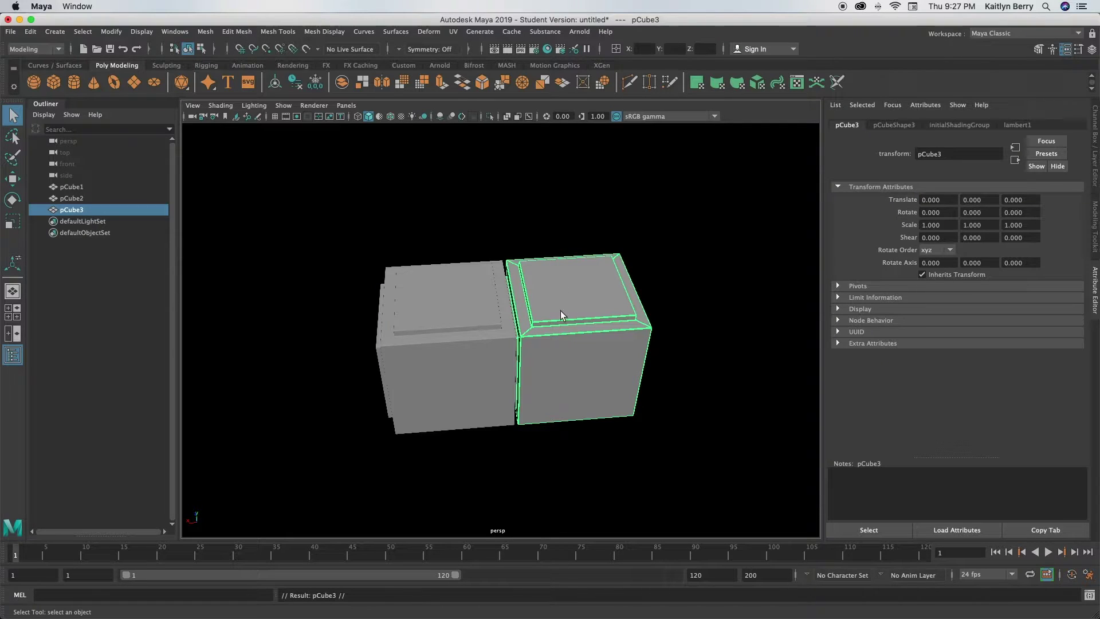
{"action": "left_click", "coordinate": [925, 198]}
{"action": "type", "text": "-1.03"}
{"action": "key", "text": "Return"}
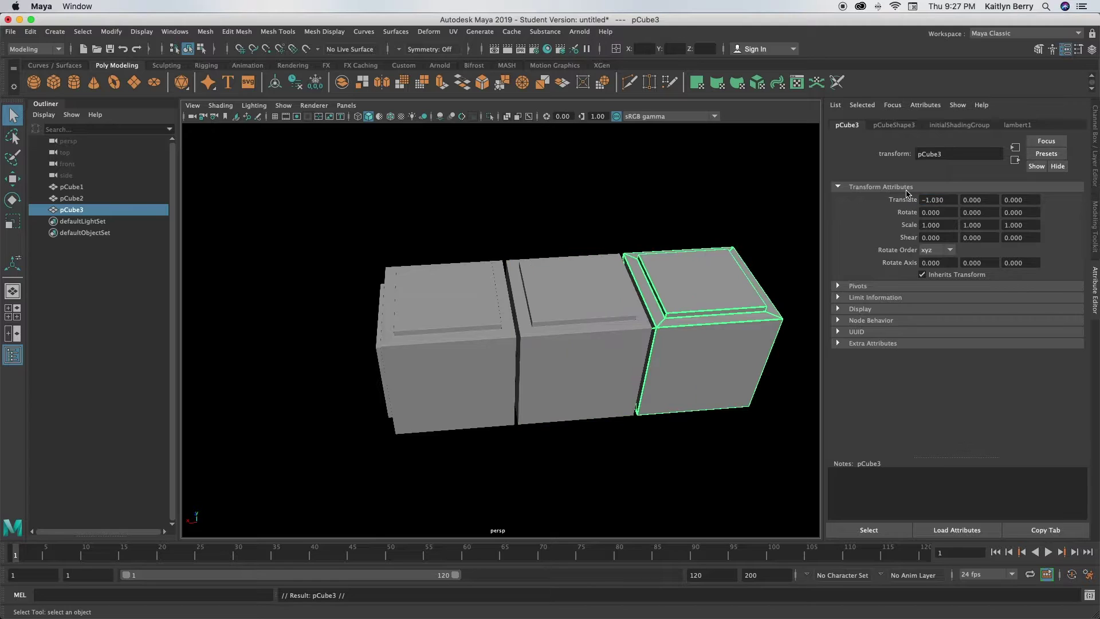
Set the copied cube's Rotate Z to 90 so its raised panels face up and outward
{"action": "left_click_drag", "start_coordinate": [712, 340], "coordinate": [493, 397], "text": "alt"}
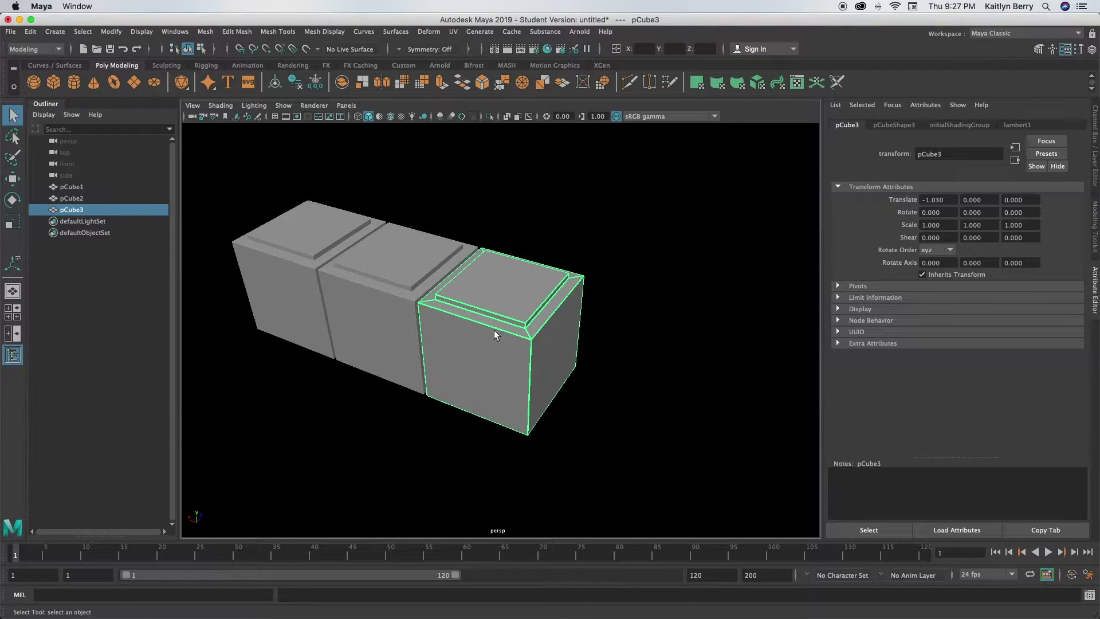
{"action": "key", "text": "e"}
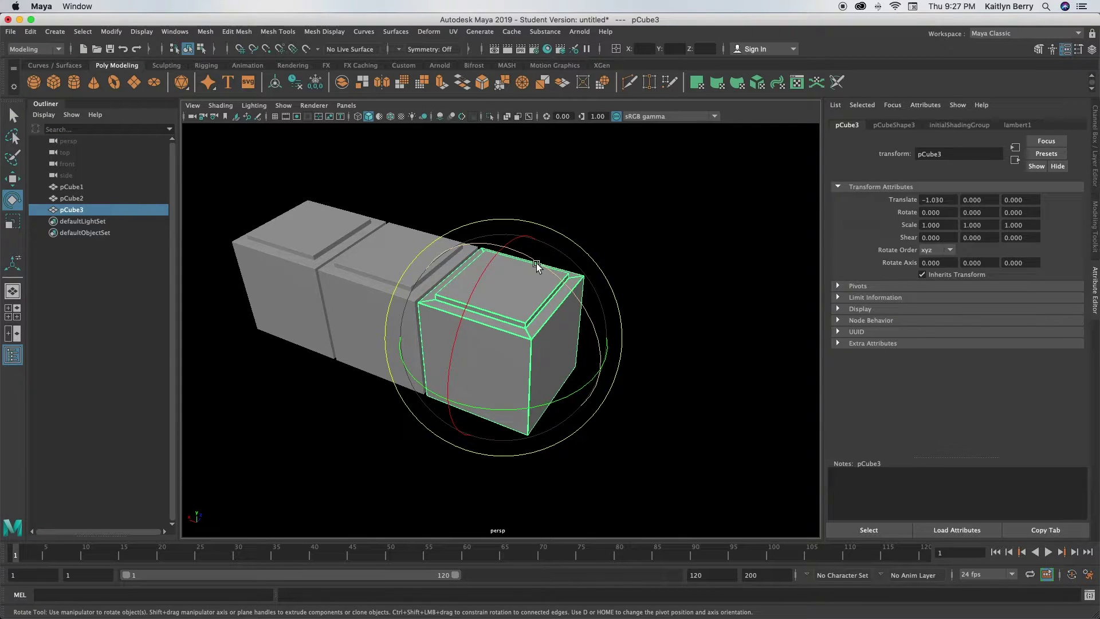
{"action": "left_click_drag", "start_coordinate": [541, 267], "coordinate": [601, 332]}
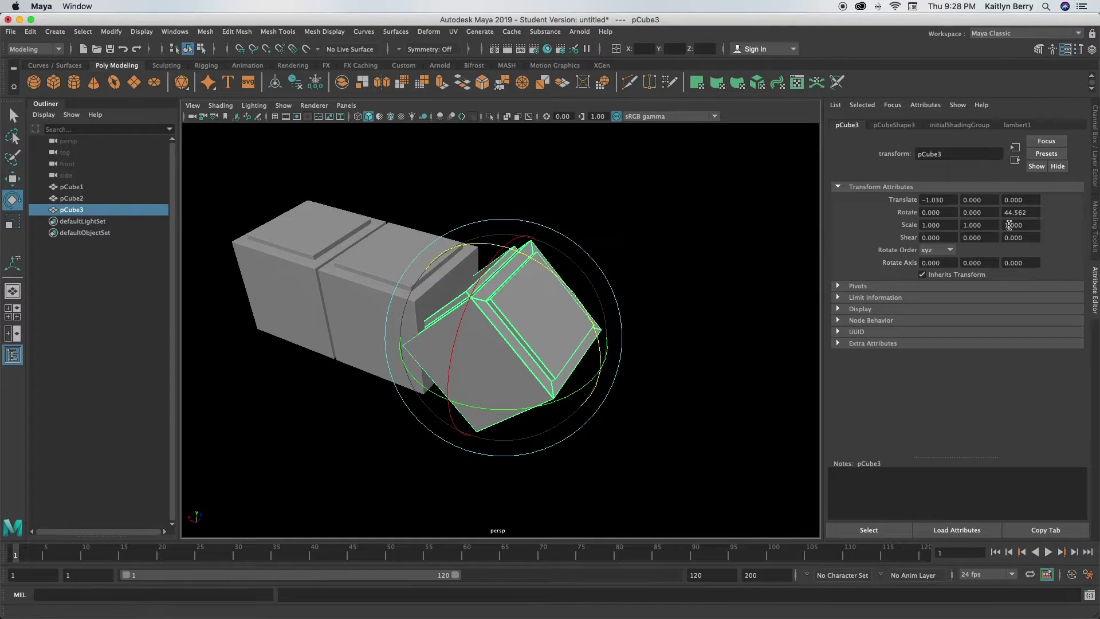
{"action": "left_click", "coordinate": [1023, 212]}
{"action": "type", "text": "90"}
{"action": "key", "text": "Return"}
{"action": "left_click", "coordinate": [680, 265]}
{"action": "left_click_drag", "start_coordinate": [680, 265], "coordinate": [502, 400], "text": "alt"}
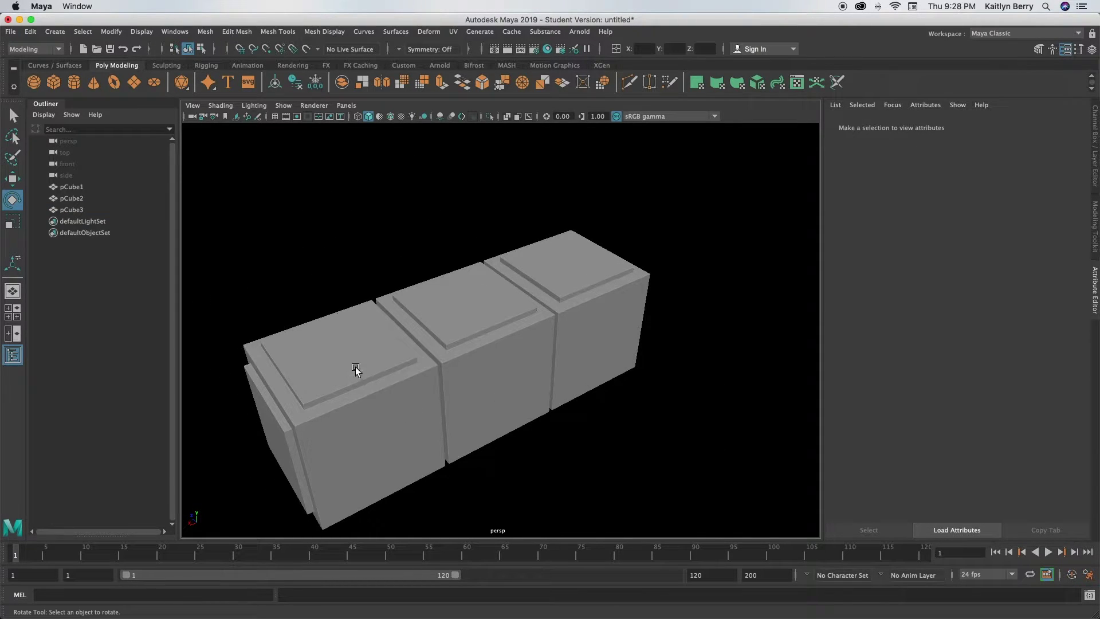
Duplicate the original beveled end cube and set the copy's Translate X to 0 and Translate Z to 1.03
{"action": "left_click", "coordinate": [396, 400]}
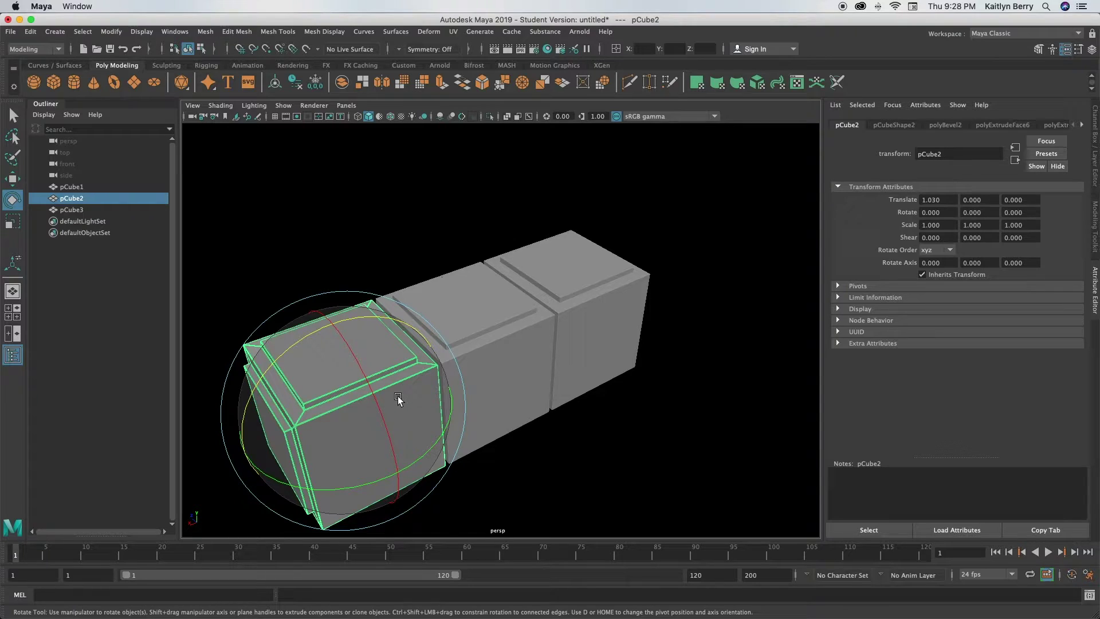
{"action": "key", "text": "super+d"}
{"action": "left_click", "coordinate": [939, 200]}
{"action": "type", "text": "0"}
{"action": "key", "text": "Return"}
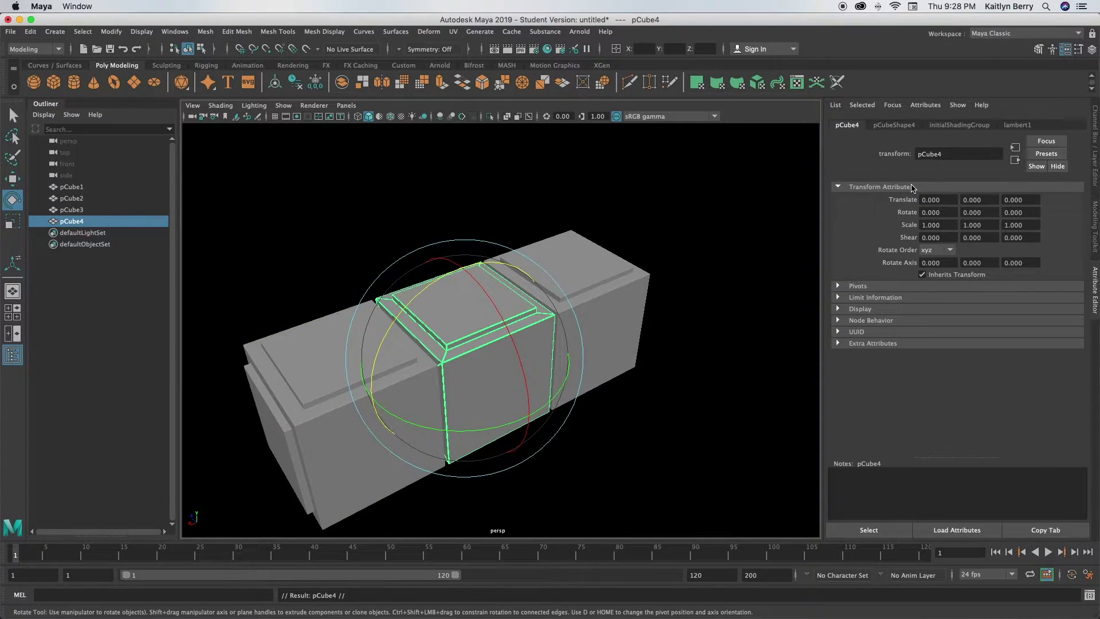
{"action": "left_click", "coordinate": [1016, 202]}
{"action": "type", "text": "1.030"}
{"action": "key", "text": "Return"}
{"action": "mouse_move", "coordinate": [181, 410]}
{"action": "left_mouse_down"}
{"action": "mouse_move", "coordinate": [228, 410]}
{"action": "mouse_move", "coordinate": [184, 410]}
{"action": "left_mouse_up"}
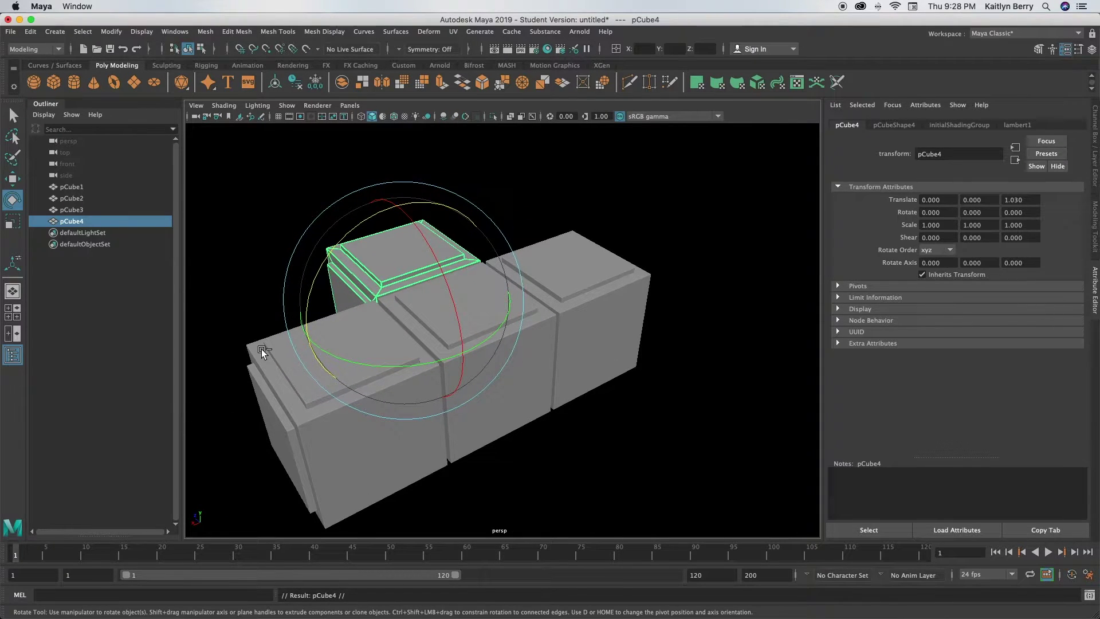
Set the new side cube's Rotate Y to -90 so its raised side panel faces outward
{"action": "left_click_drag", "start_coordinate": [262, 349], "coordinate": [523, 327], "text": "alt"}
{"action": "left_click_drag", "start_coordinate": [515, 436], "coordinate": [397, 382]}
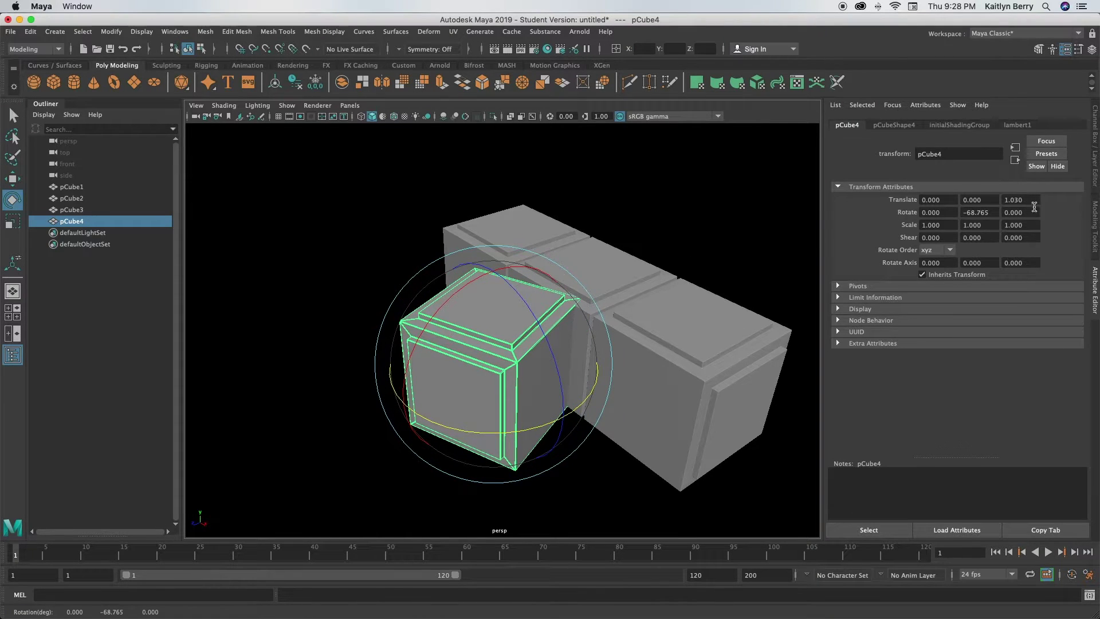
{"action": "double_click", "coordinate": [977, 212]}
{"action": "type", "text": "-90"}
{"action": "key", "text": "Return"}
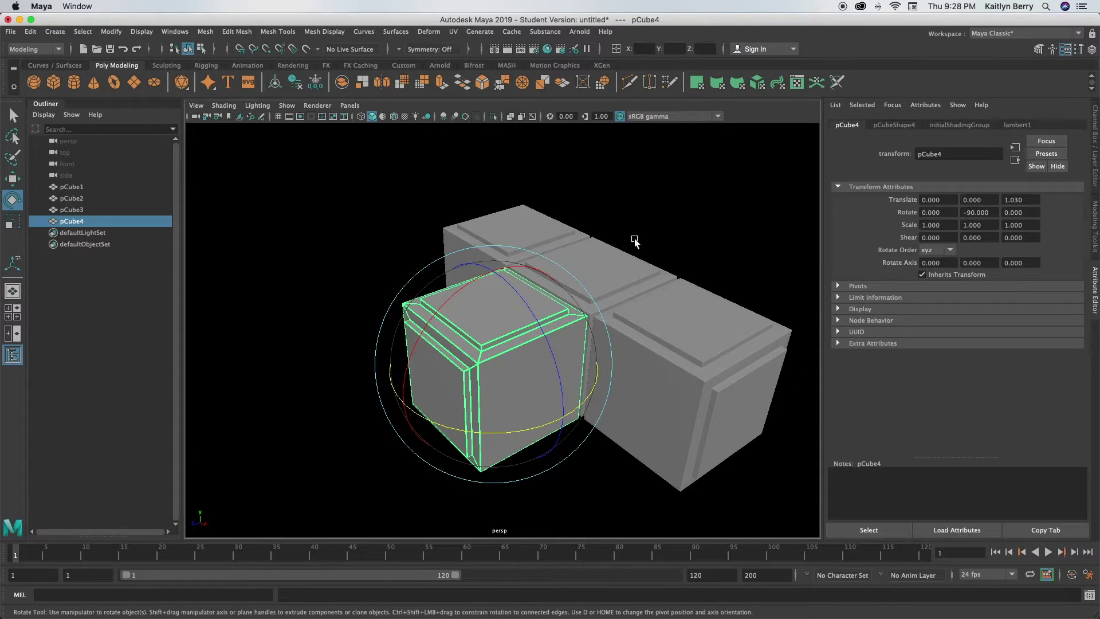
{"action": "left_click", "coordinate": [680, 222]}
Duplicate the rotated side cube and set the copy's Translate Z to -1.03, across from it
{"action": "left_click_drag", "start_coordinate": [680, 221], "coordinate": [406, 324], "text": "alt"}
{"action": "left_click", "coordinate": [405, 325]}
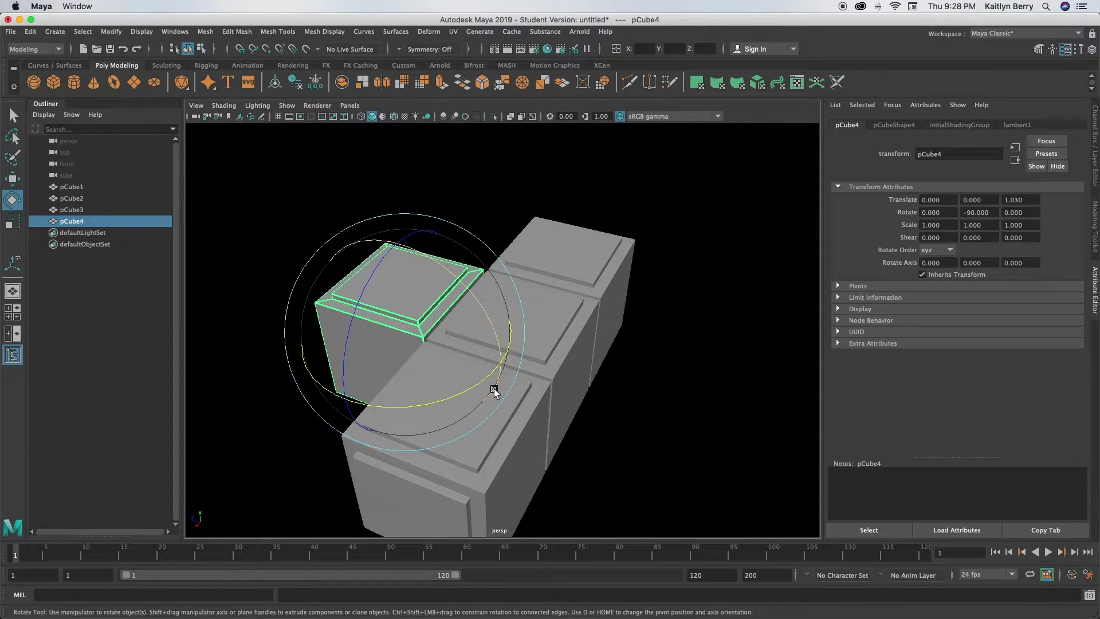
{"action": "key", "text": "super+d"}
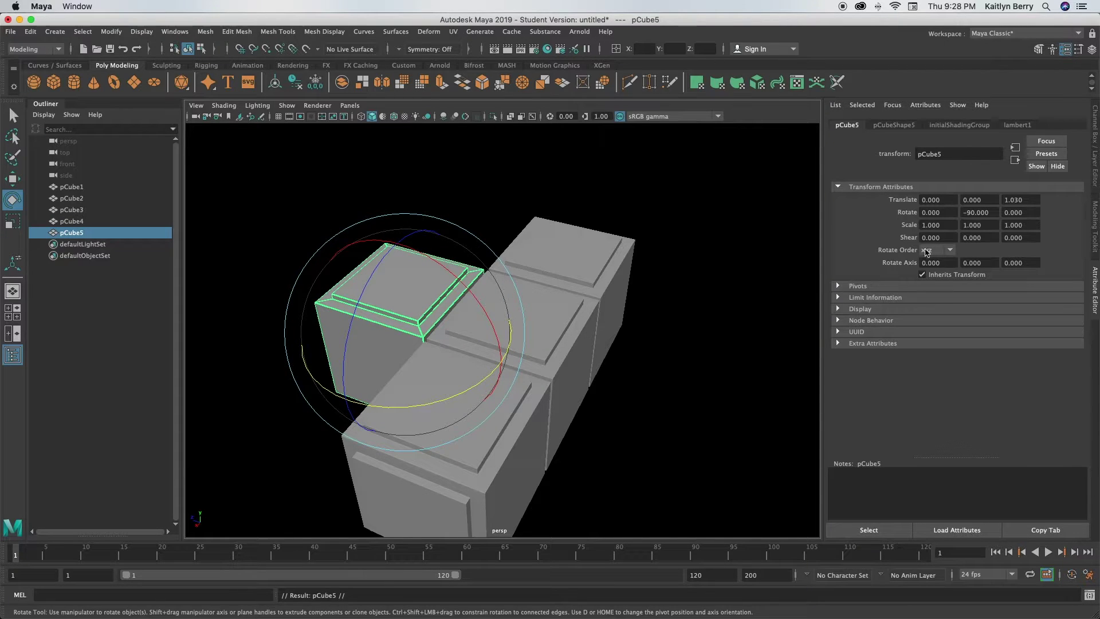
{"action": "left_click", "coordinate": [1026, 200]}
{"action": "type", "text": "-"}
{"action": "key", "text": "Return"}
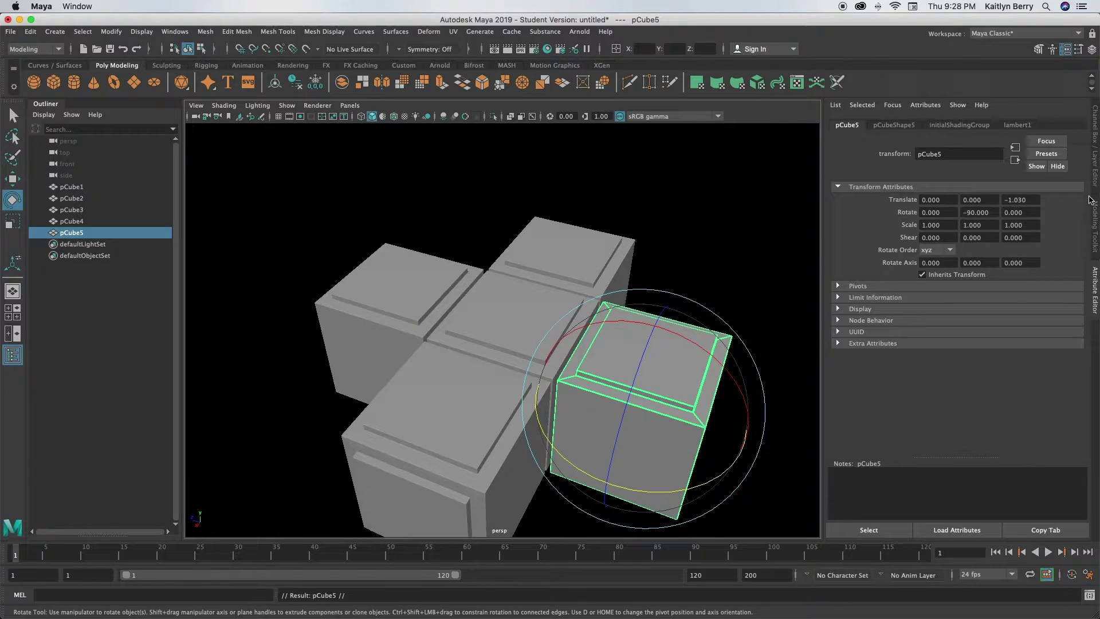
{"action": "left_click_drag", "start_coordinate": [581, 363], "coordinate": [729, 449], "text": "alt"}
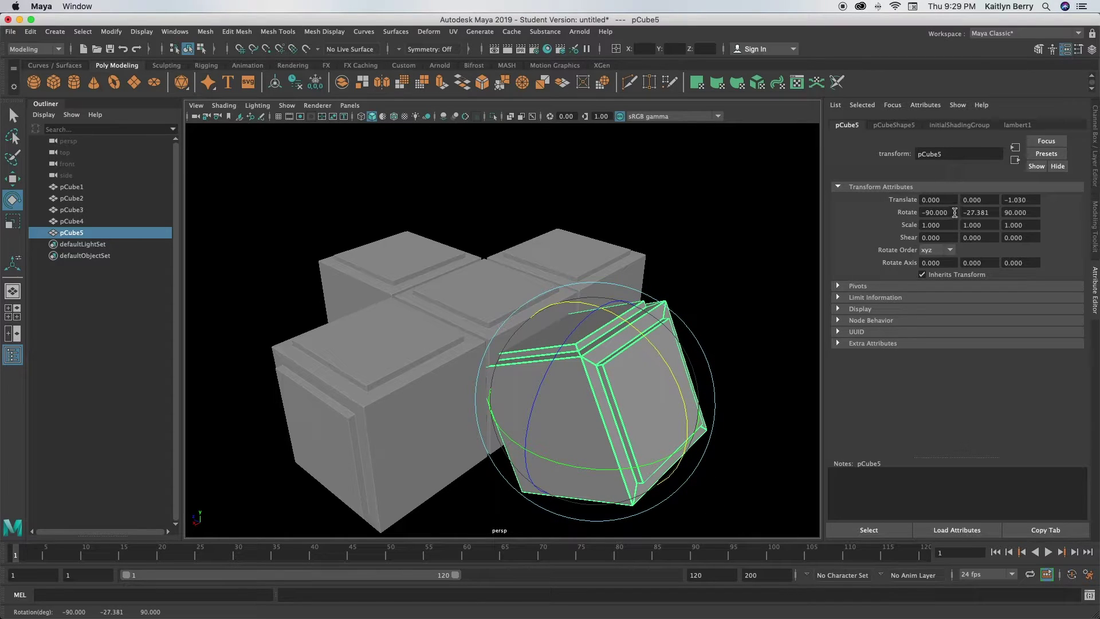
Try setting the copied side cube's Rotate Y to -90, and undo it
{"action": "left_click_drag", "start_coordinate": [984, 213], "coordinate": [953, 209]}
{"action": "type", "text": "-90"}
{"action": "key", "text": "Return"}
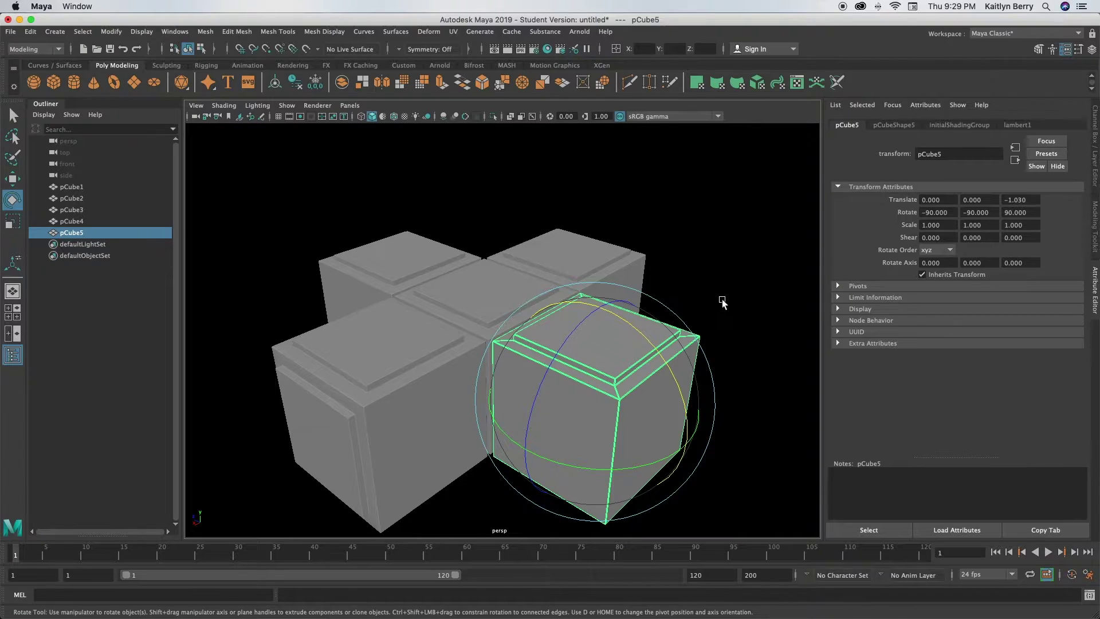
{"action": "key", "text": "super+z"}
Set the copied side cube's Rotate Y to 0 so its raised side panel faces outward
{"action": "left_click_drag", "start_coordinate": [642, 336], "coordinate": [658, 356]}
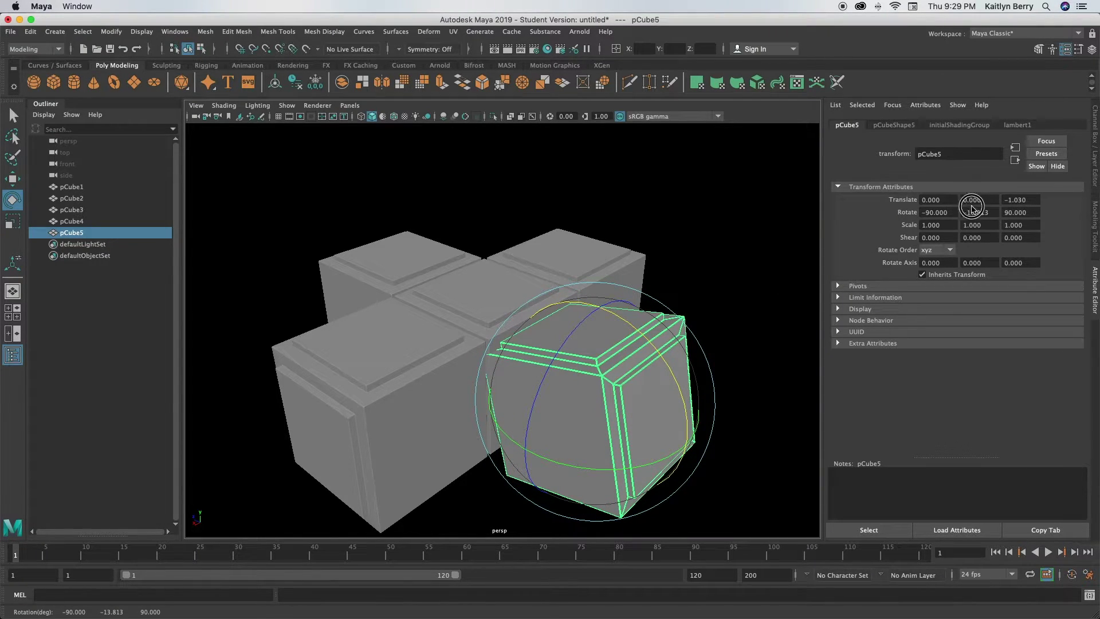
{"action": "left_click_drag", "start_coordinate": [643, 351], "coordinate": [659, 353]}
{"action": "left_click", "coordinate": [984, 213]}
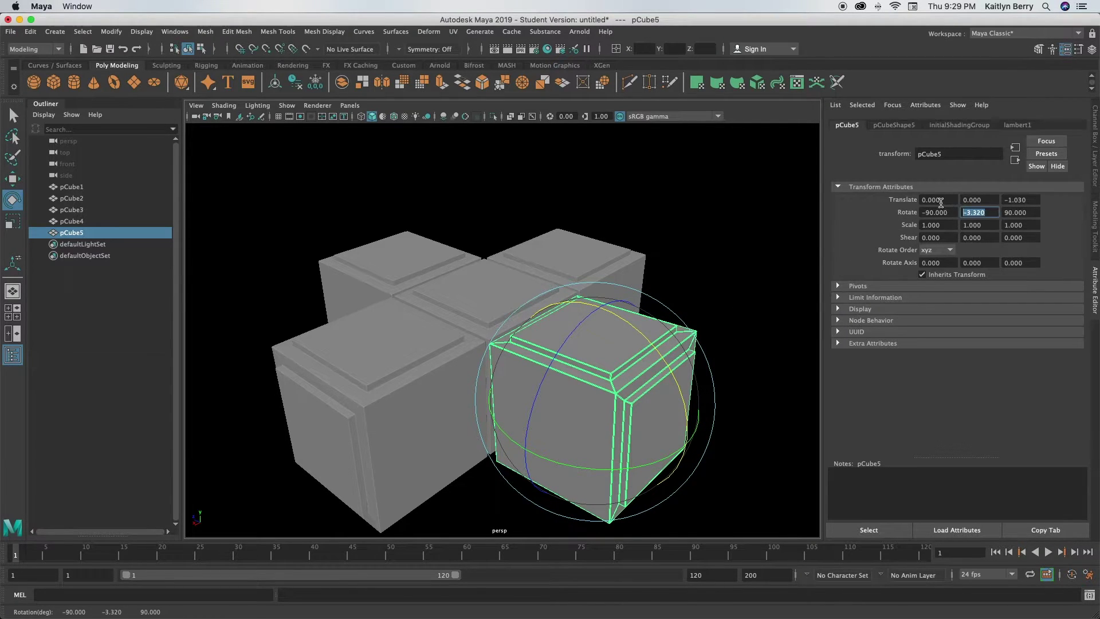
{"action": "type", "text": "0"}
{"action": "key", "text": "Return"}
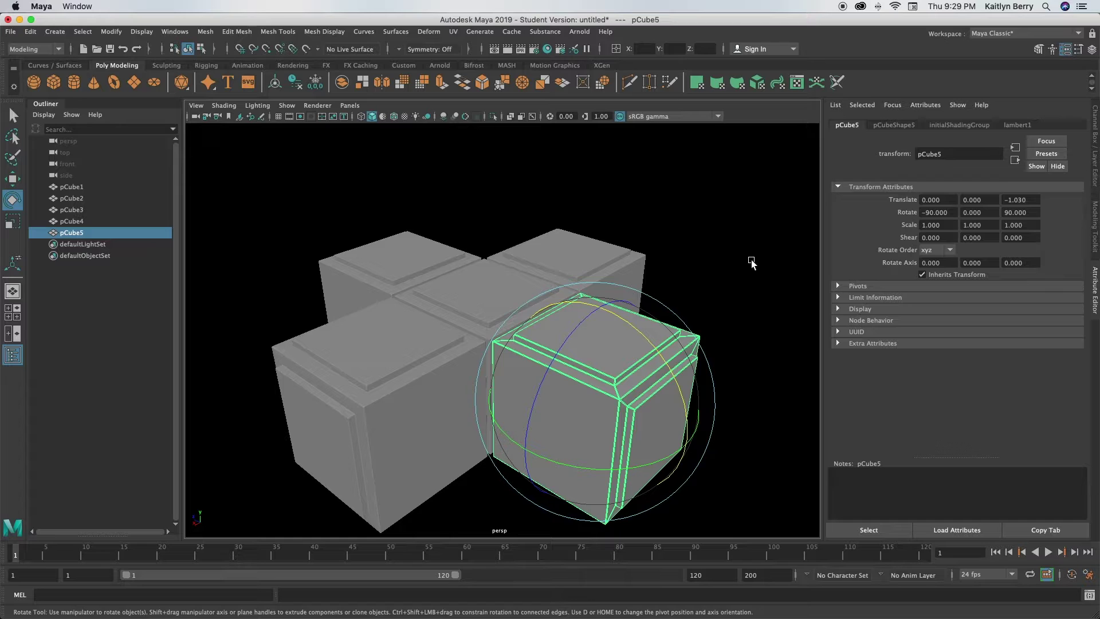
{"action": "left_click", "coordinate": [734, 273]}
Create a new polygon cube and set its Translate X and Translate Z to 1.03, filling a corner between two side cubes
{"action": "left_click_drag", "start_coordinate": [630, 407], "coordinate": [582, 398], "text": "alt"}
{"action": "left_click_drag", "start_coordinate": [487, 510], "coordinate": [572, 469], "text": "alt"}
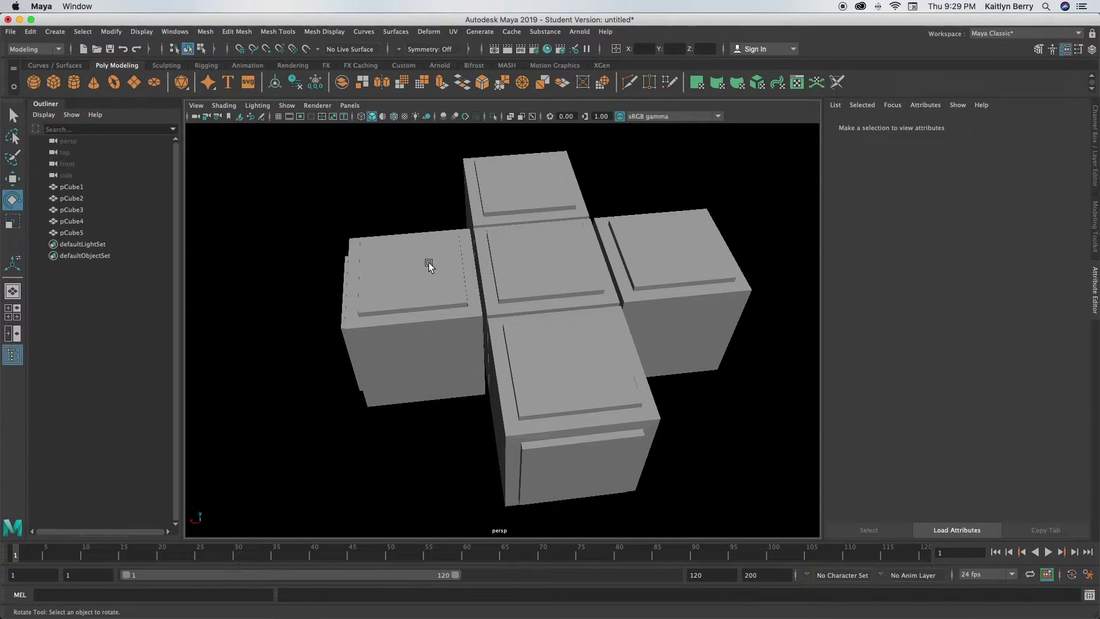
{"action": "left_click", "coordinate": [56, 84]}
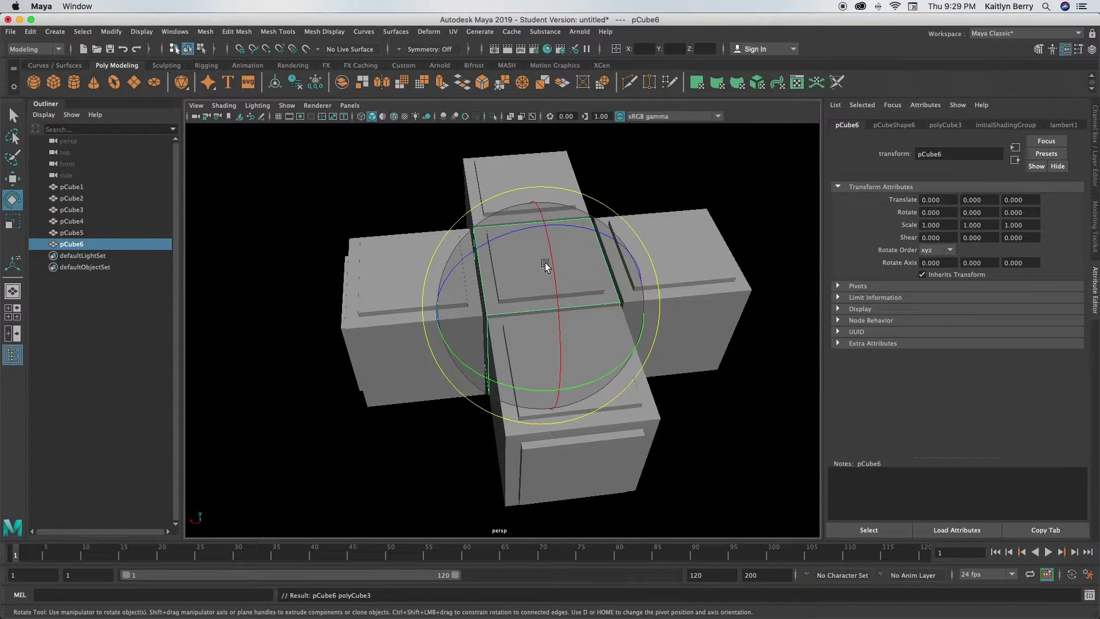
{"action": "left_click", "coordinate": [935, 199]}
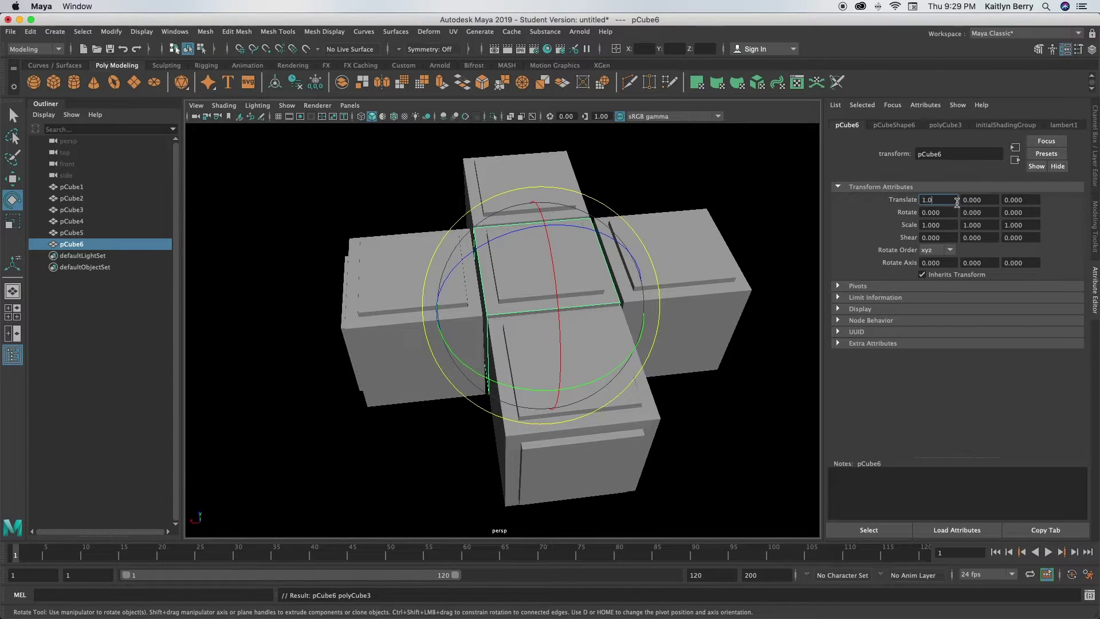
{"action": "type", "text": "1.03"}
{"action": "key", "text": "Return"}
{"action": "left_click", "coordinate": [1023, 200]}
{"action": "key", "text": "Return"}
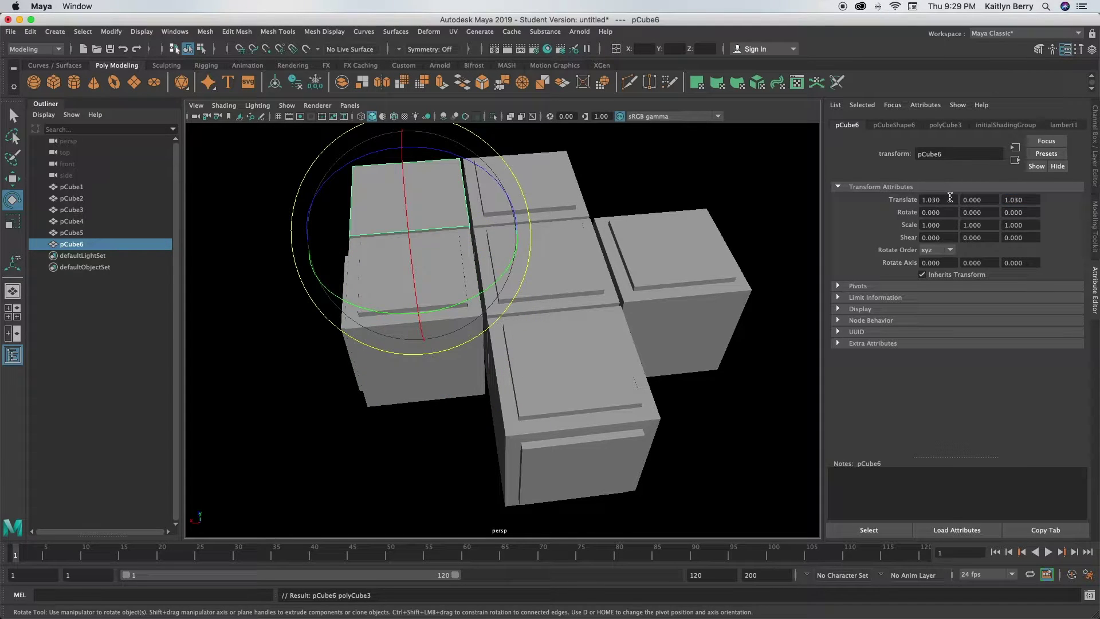
Extrude the new corner cube's top face with an inward offset, and extrude it again with a thickness of 0.05
{"action": "left_click_drag", "start_coordinate": [258, 247], "coordinate": [543, 307], "text": "alt"}
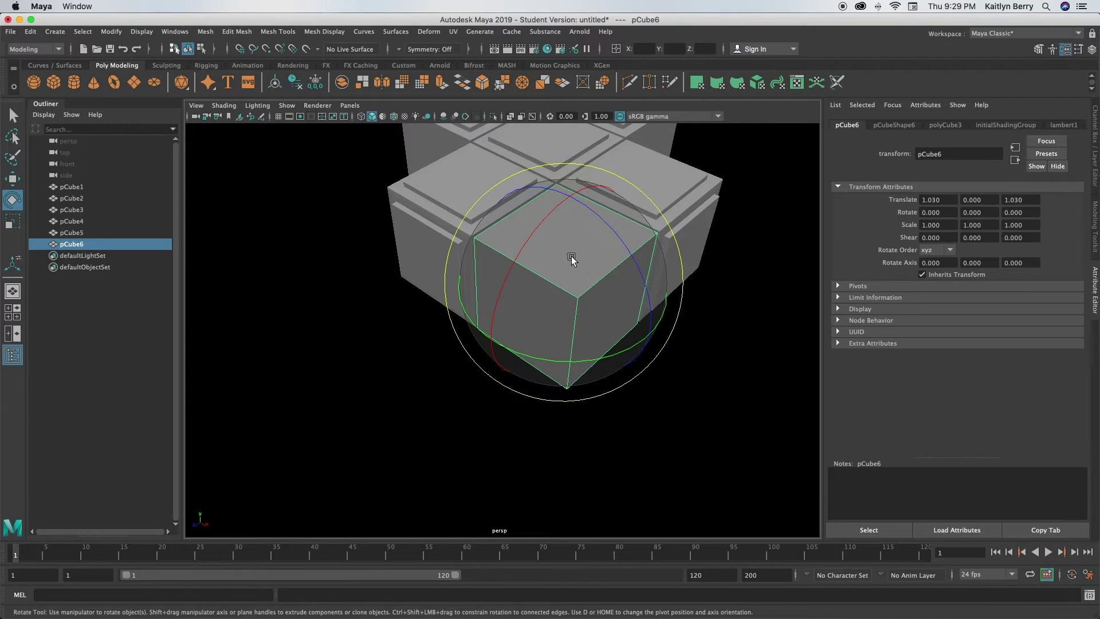
{"action": "left_click", "coordinate": [727, 312]}
{"action": "right_click_drag", "start_coordinate": [594, 223], "coordinate": [597, 260]}
{"action": "left_click", "coordinate": [585, 245]}
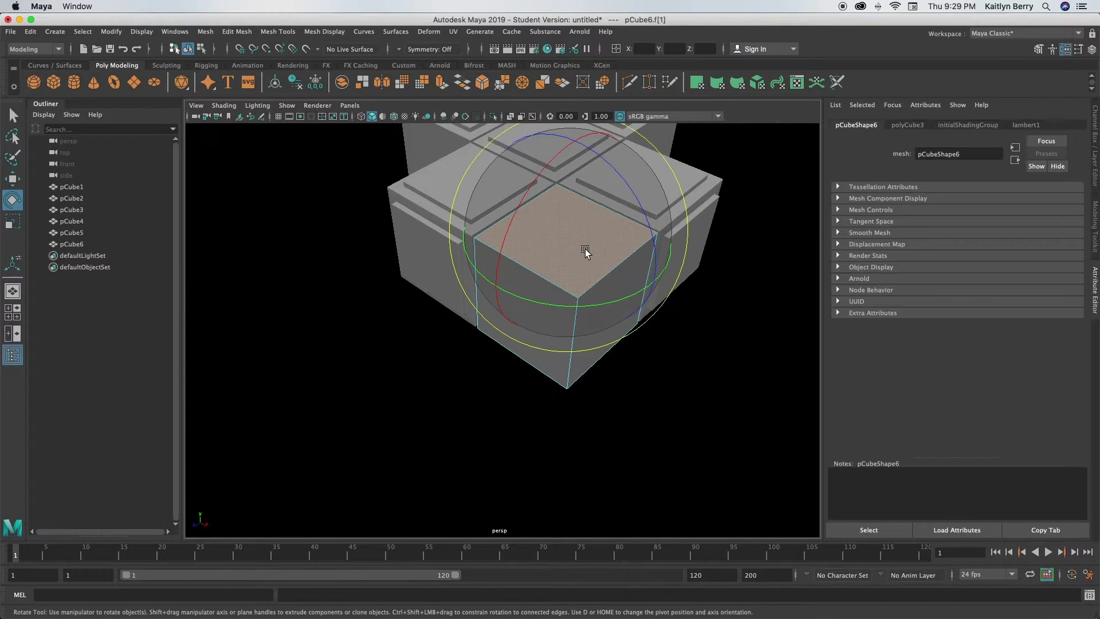
{"action": "key", "text": "w"}
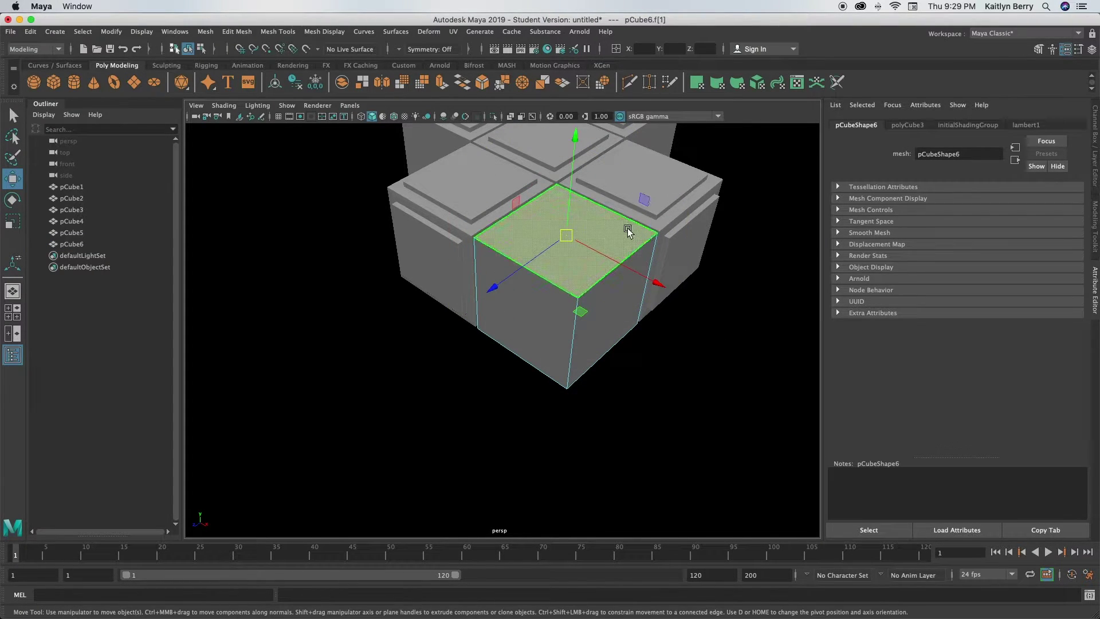
{"action": "left_click_drag", "start_coordinate": [615, 235], "coordinate": [597, 320], "text": "alt"}
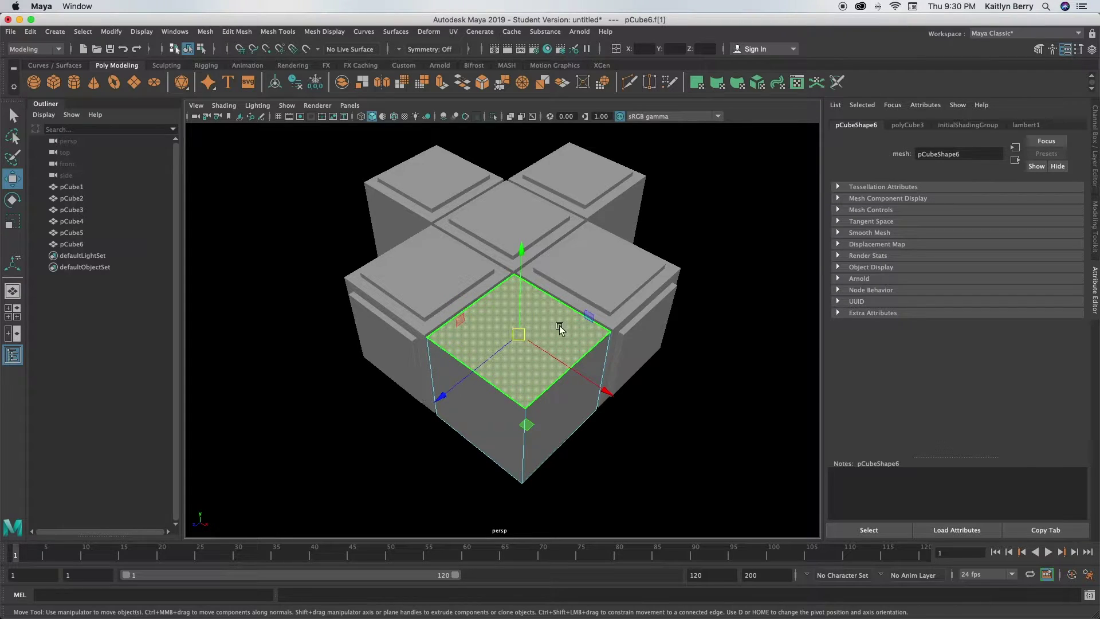
{"action": "key", "text": "ctrl+e"}
{"action": "mouse_move", "coordinate": [593, 326]}
{"action": "left_mouse_down", "text": "alt"}
{"action": "mouse_move", "coordinate": [601, 307]}
{"action": "mouse_move", "coordinate": [592, 308]}
{"action": "mouse_move", "coordinate": [606, 308]}
{"action": "left_mouse_up", "text": "alt"}
{"action": "key", "text": "ctrl+e"}
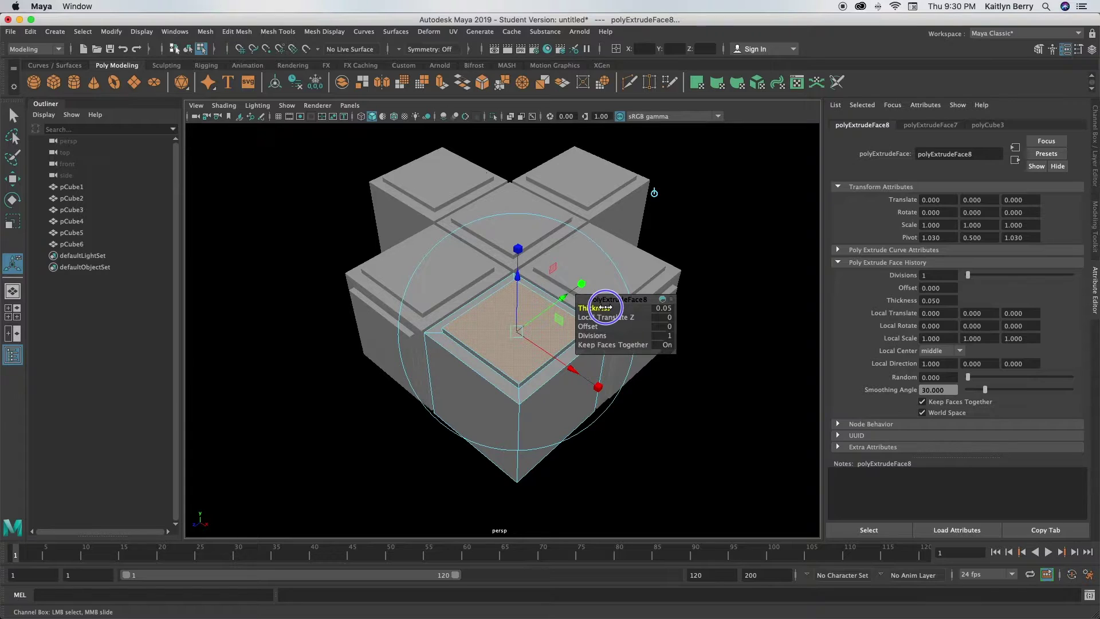
Extrude the corner cube's outer face along X with an offset of 0.1, and extrude it again outward as a raised panel
{"action": "left_click", "coordinate": [560, 401]}
{"action": "key", "text": "ctrl+e"}
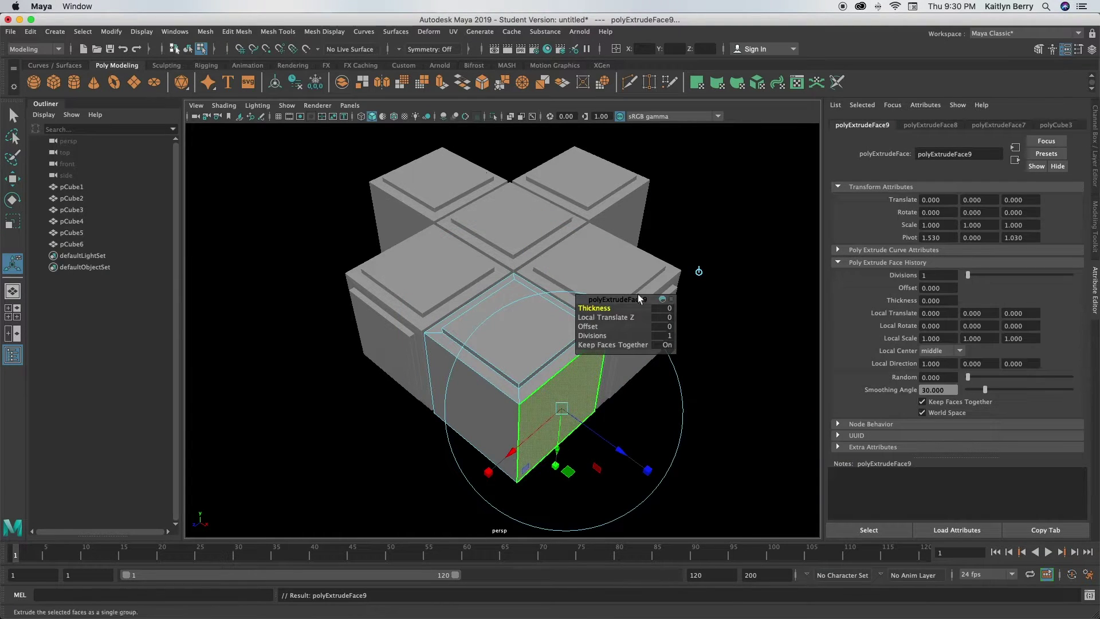
{"action": "left_click_drag", "start_coordinate": [591, 328], "coordinate": [593, 326]}
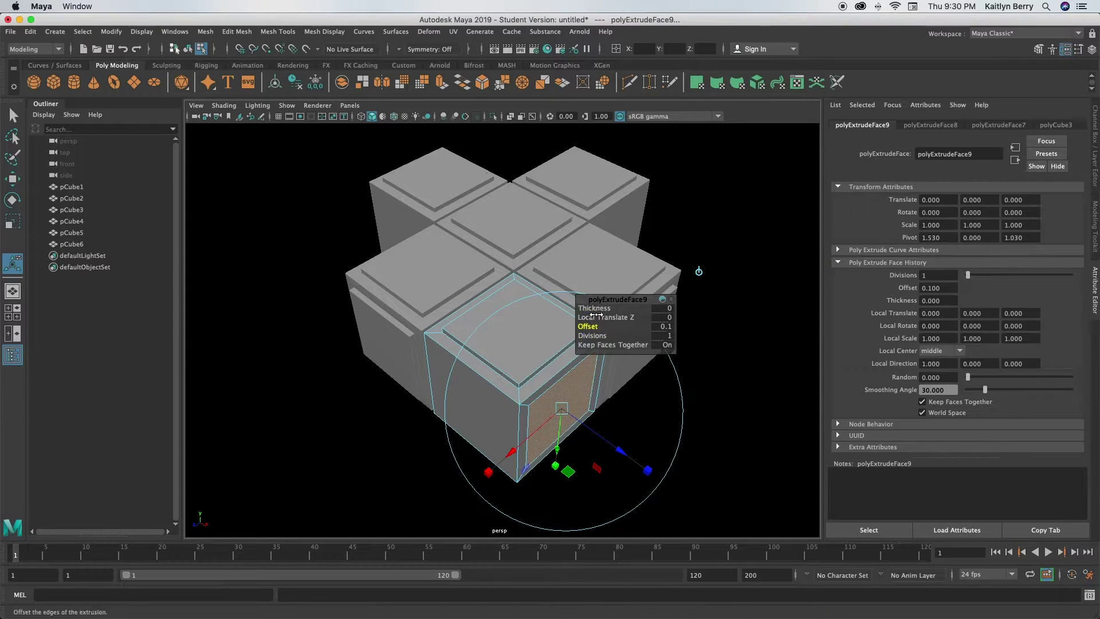
{"action": "key", "text": "ctrl+e"}
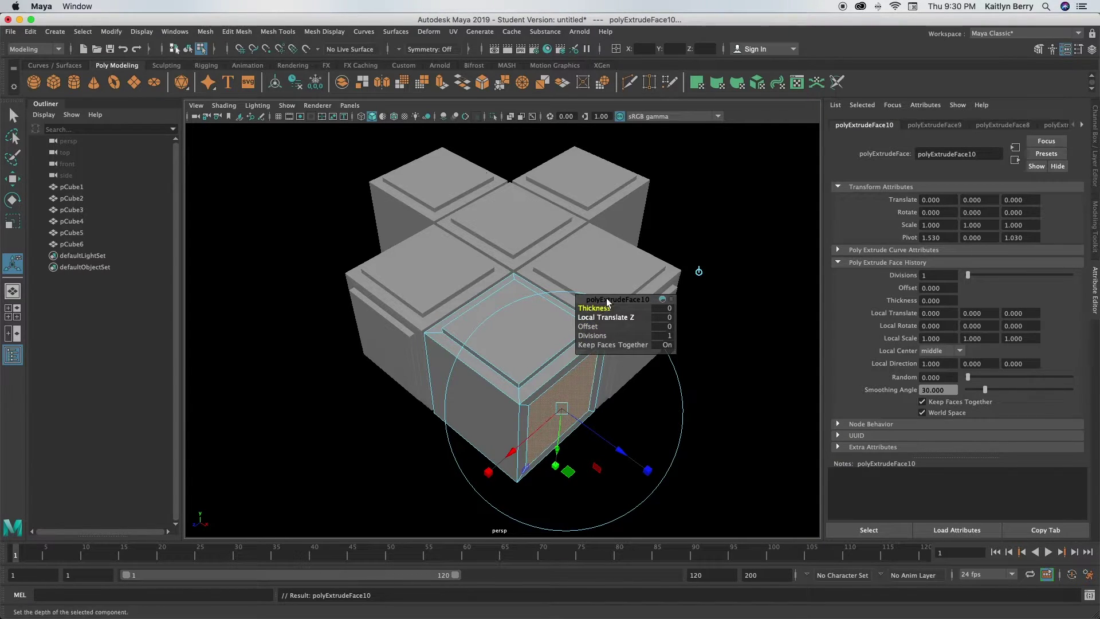
{"action": "left_click_drag", "start_coordinate": [599, 304], "coordinate": [601, 306]}
Extrude the corner cube's outer face along Z with an inward offset, and extrude it again with a thickness of 0.05
{"action": "left_click", "coordinate": [499, 407]}
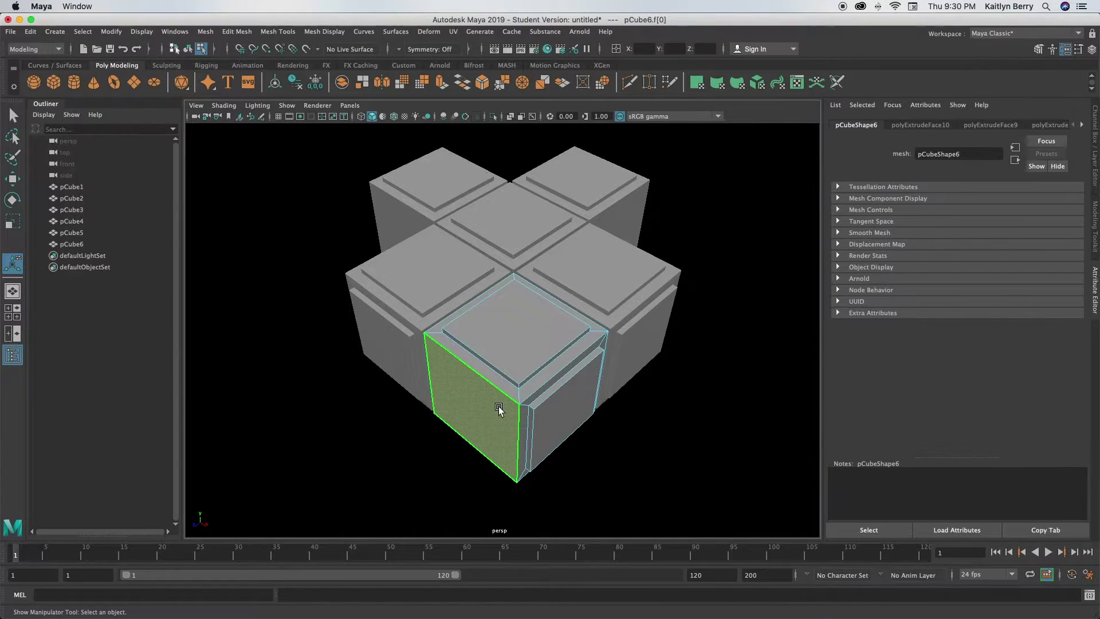
{"action": "key", "text": "ctrl+e"}
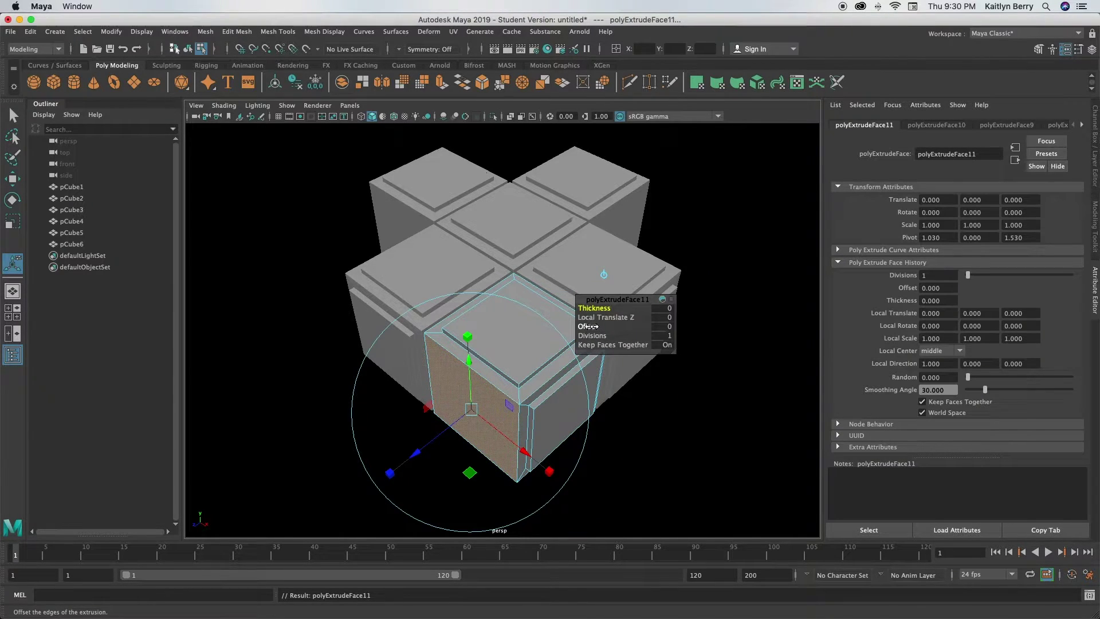
{"action": "left_click_drag", "start_coordinate": [588, 325], "coordinate": [595, 328]}
{"action": "key", "text": "ctrl+e"}
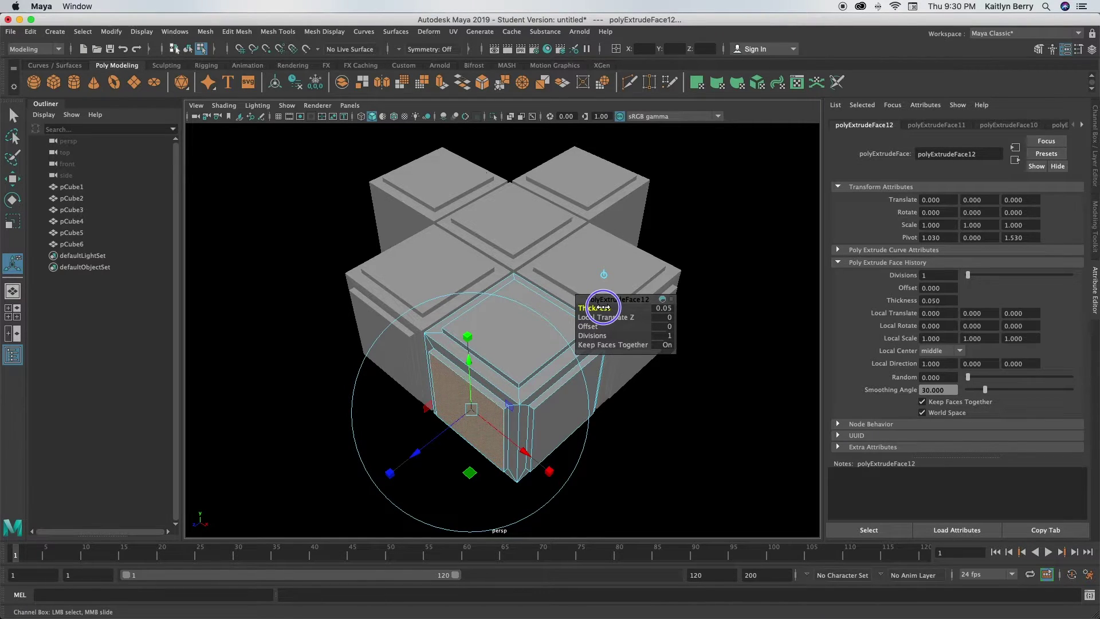
{"action": "left_click", "coordinate": [619, 425]}
Select all edges of the corner cube, including those of its three raised panels, its back sides and its underside
{"action": "left_click_drag", "start_coordinate": [523, 380], "coordinate": [528, 312], "text": "alt"}
{"action": "right_click", "coordinate": [528, 294]}
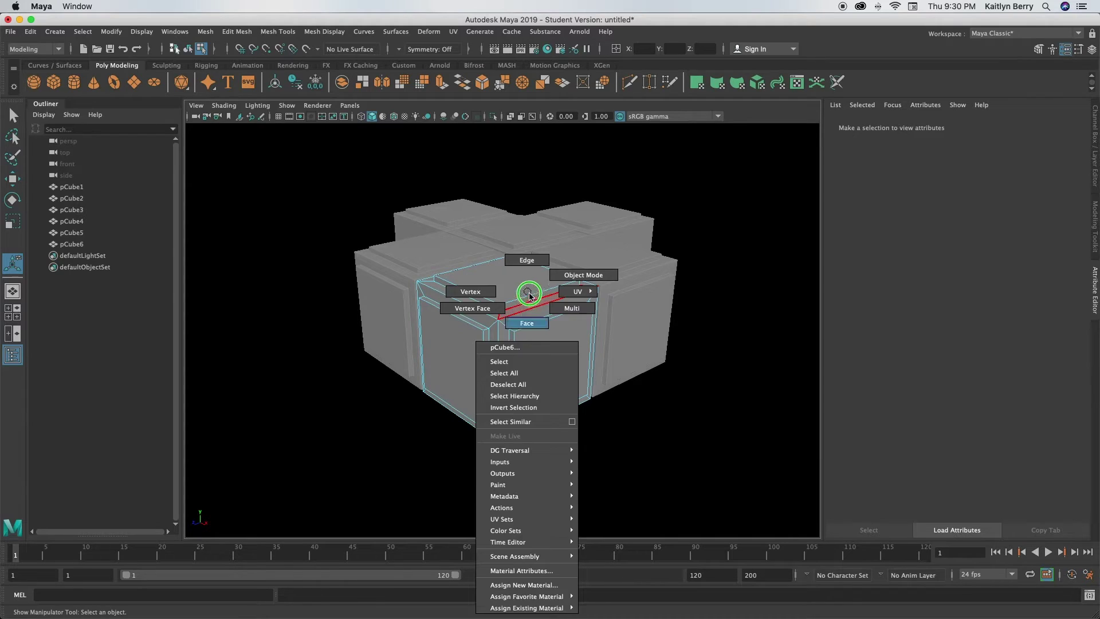
{"action": "left_click", "coordinate": [527, 260]}
{"action": "left_click", "coordinate": [527, 301]}
{"action": "left_click", "coordinate": [527, 301], "text": "shift"}
{"action": "left_click", "coordinate": [485, 314], "text": "shift"}
{"action": "left_click", "coordinate": [512, 317], "text": "shift"}
{"action": "left_click", "coordinate": [496, 355], "text": "shift"}
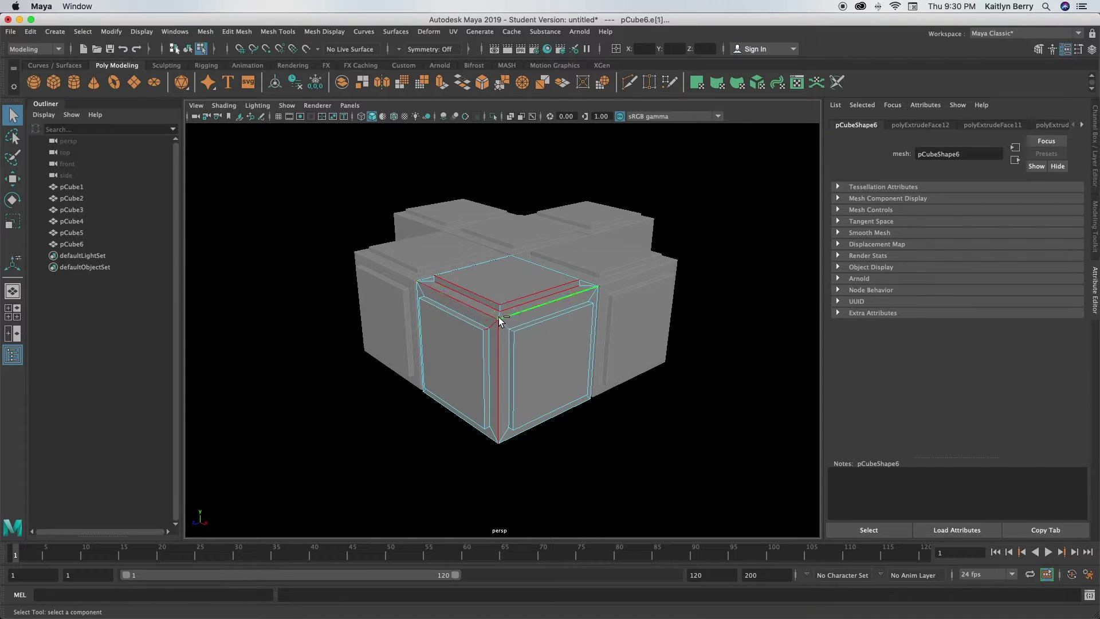
{"action": "left_click", "coordinate": [516, 323], "text": "shift"}
{"action": "left_click", "coordinate": [529, 324], "text": "shift"}
{"action": "left_click", "coordinate": [514, 364], "text": "shift"}
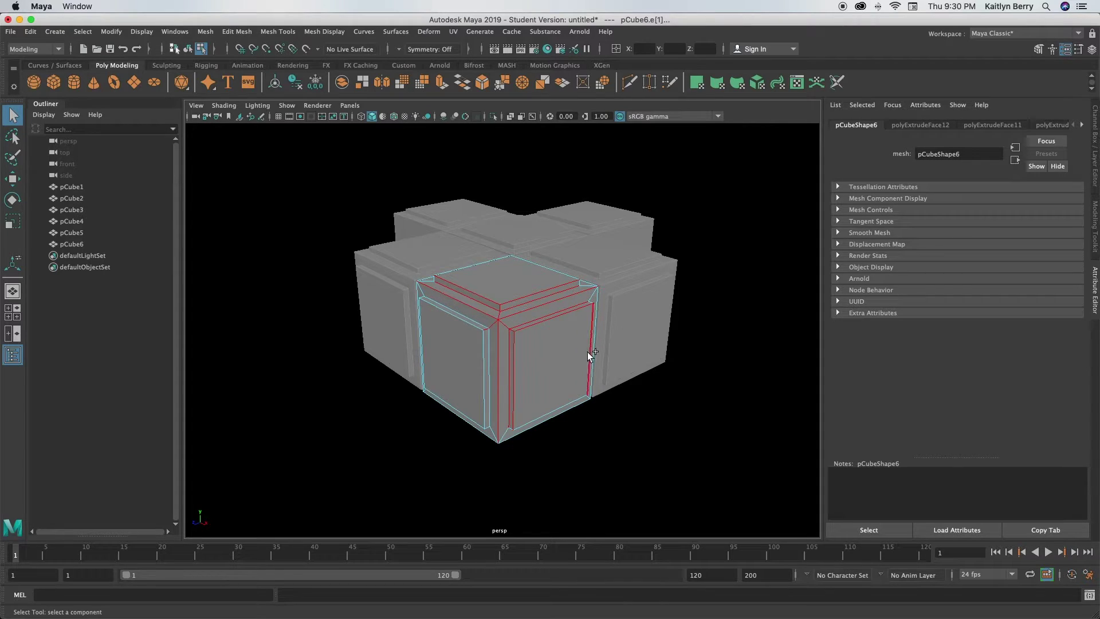
{"action": "left_click", "coordinate": [552, 412], "text": "shift"}
{"action": "left_click", "coordinate": [485, 392], "text": "shift"}
{"action": "left_click", "coordinate": [464, 320], "text": "shift"}
{"action": "right_click_drag", "start_coordinate": [468, 381], "coordinate": [565, 368], "text": "alt"}
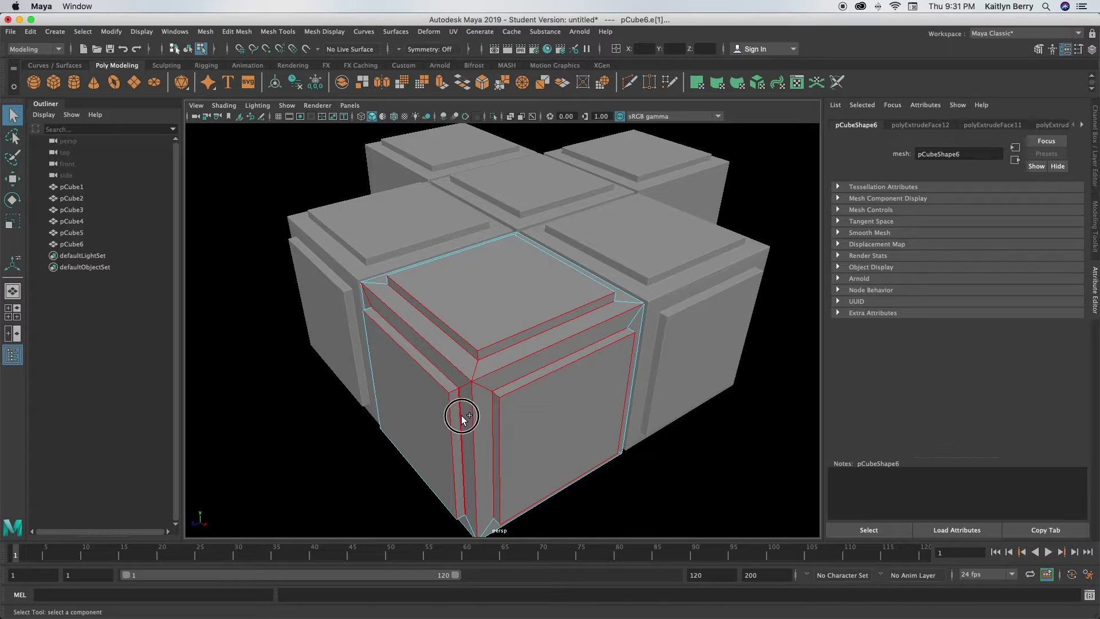
{"action": "left_click_drag", "start_coordinate": [408, 483], "coordinate": [455, 438], "text": "alt"}
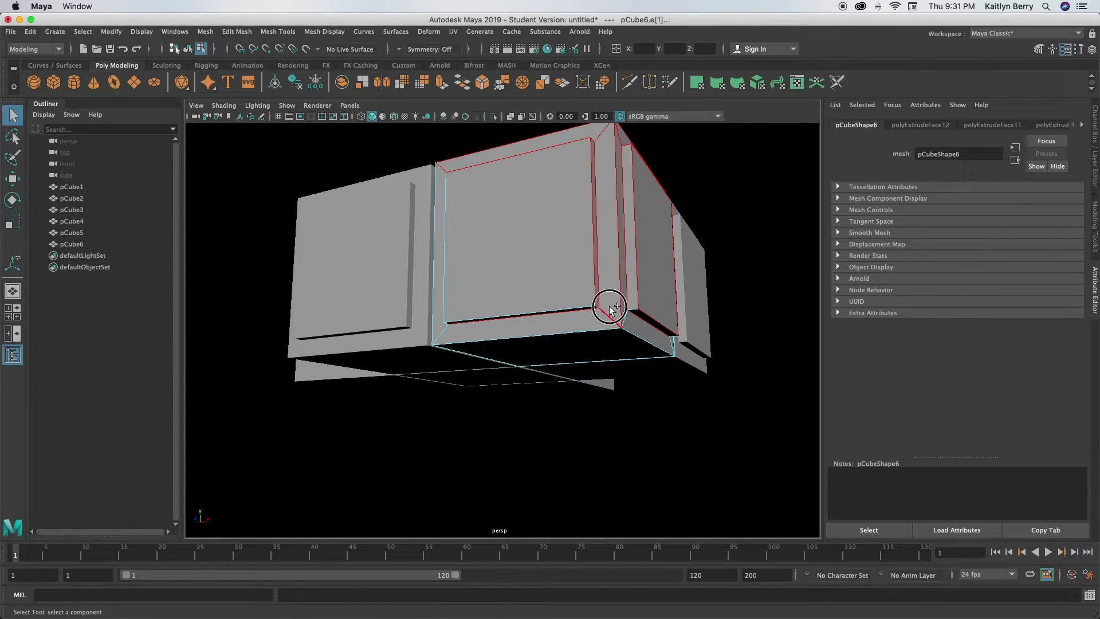
{"action": "left_click", "coordinate": [588, 329], "text": "shift"}
{"action": "left_click_drag", "start_coordinate": [569, 309], "coordinate": [580, 391], "text": "alt"}
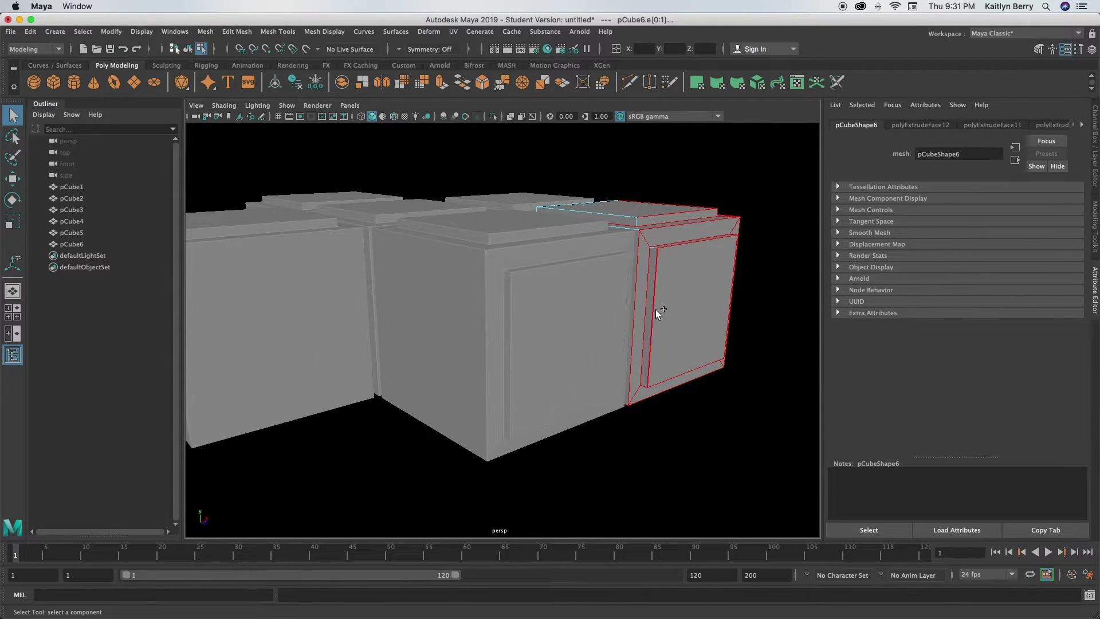
{"action": "left_click_drag", "start_coordinate": [654, 301], "coordinate": [644, 395], "text": "alt"}
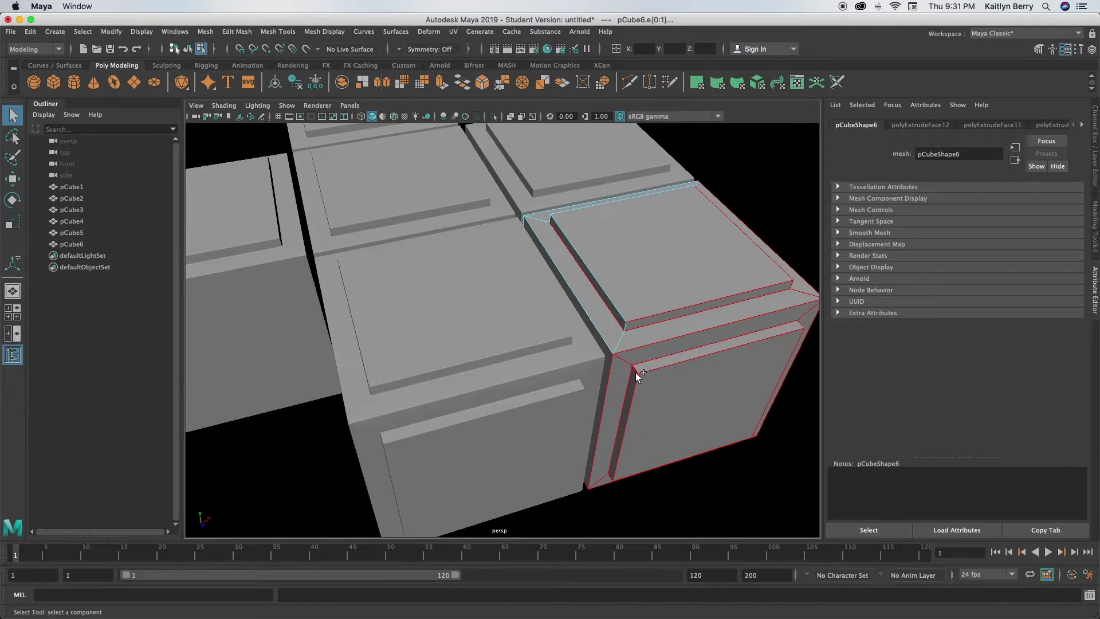
{"action": "left_click", "coordinate": [592, 331], "text": "shift"}
{"action": "left_click", "coordinate": [555, 235], "text": "shift"}
{"action": "left_click_drag", "start_coordinate": [545, 225], "coordinate": [400, 239], "text": "alt"}
{"action": "left_click", "coordinate": [403, 279], "text": "shift"}
{"action": "left_click_drag", "start_coordinate": [404, 280], "coordinate": [385, 376], "text": "alt"}
{"action": "left_click", "coordinate": [415, 272], "text": "shift"}
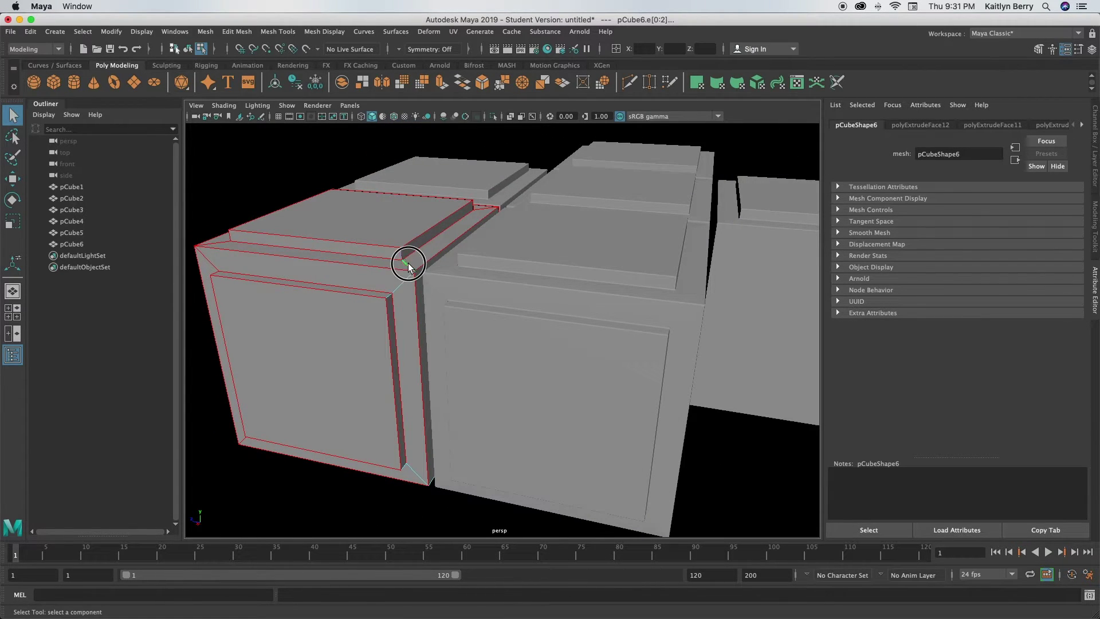
{"action": "left_click_drag", "start_coordinate": [398, 283], "coordinate": [447, 341], "text": "alt"}
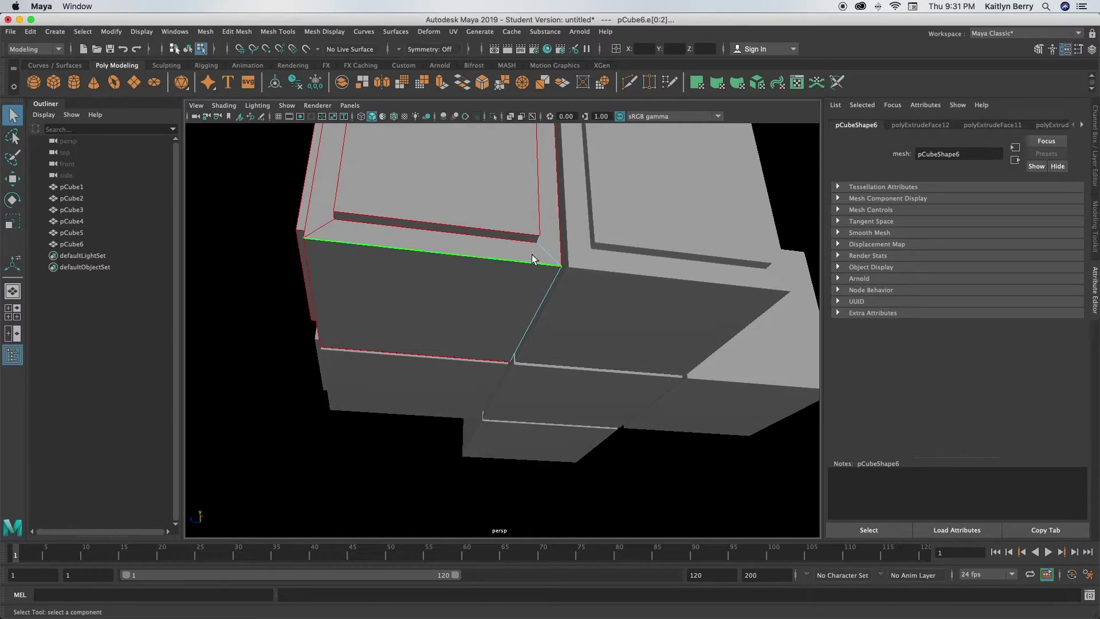
{"action": "left_click", "coordinate": [526, 339], "text": "shift"}
{"action": "left_click_drag", "start_coordinate": [528, 341], "coordinate": [604, 290], "text": "alt"}
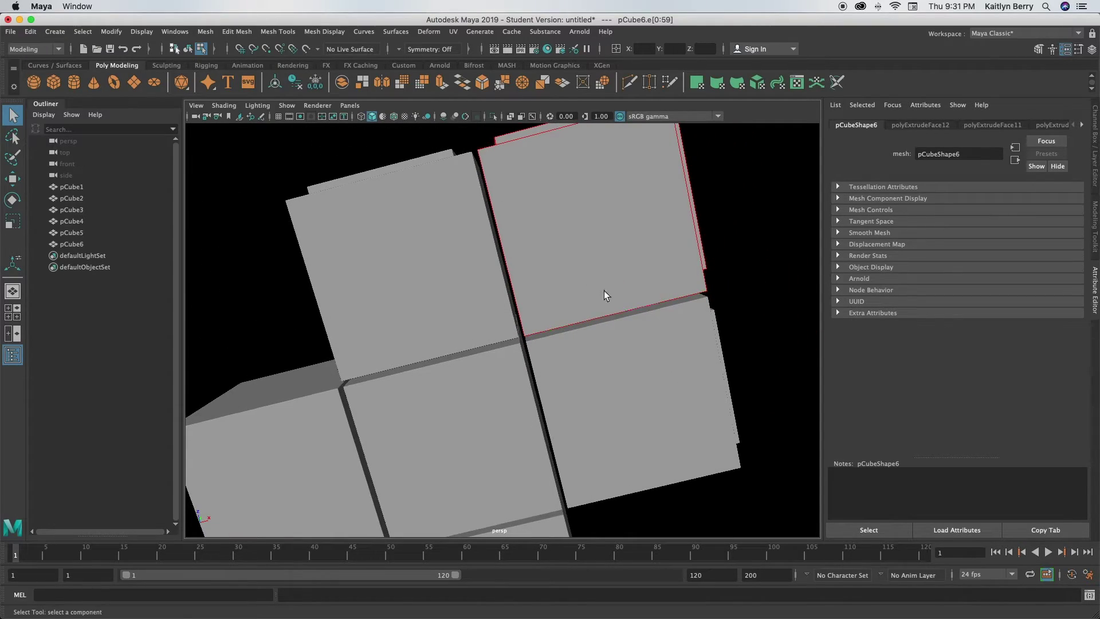
{"action": "left_click_drag", "start_coordinate": [684, 403], "coordinate": [627, 439], "text": "alt"}
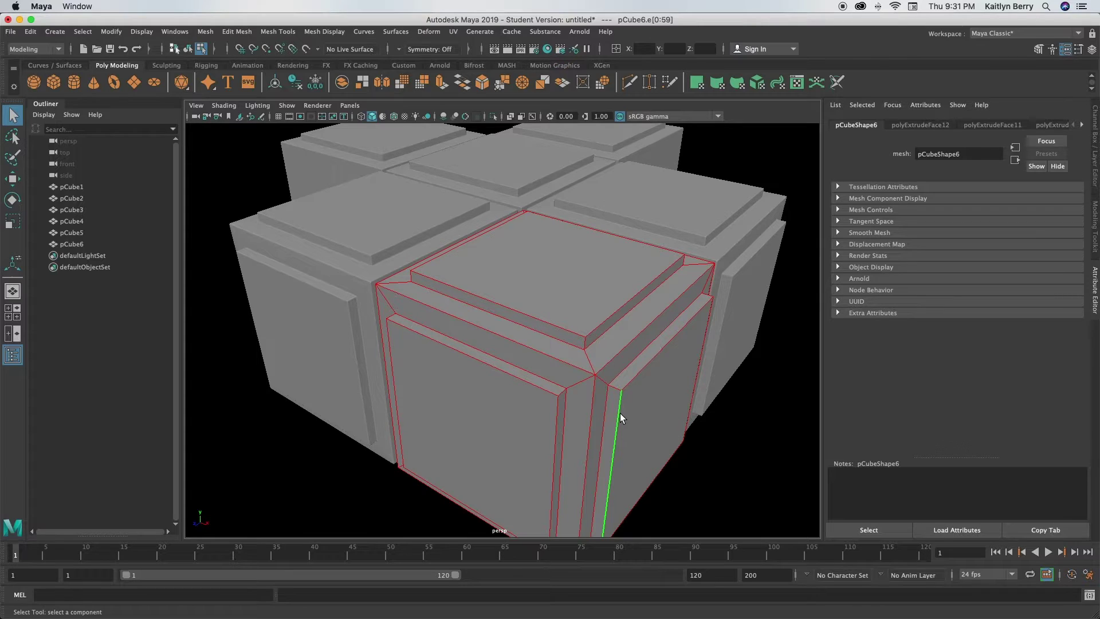
Bevel the corner cube's selected edges with 2 segments and a fraction of 0.2
{"action": "key", "text": "ctrl+b"}
{"action": "left_click", "coordinate": [642, 317]}
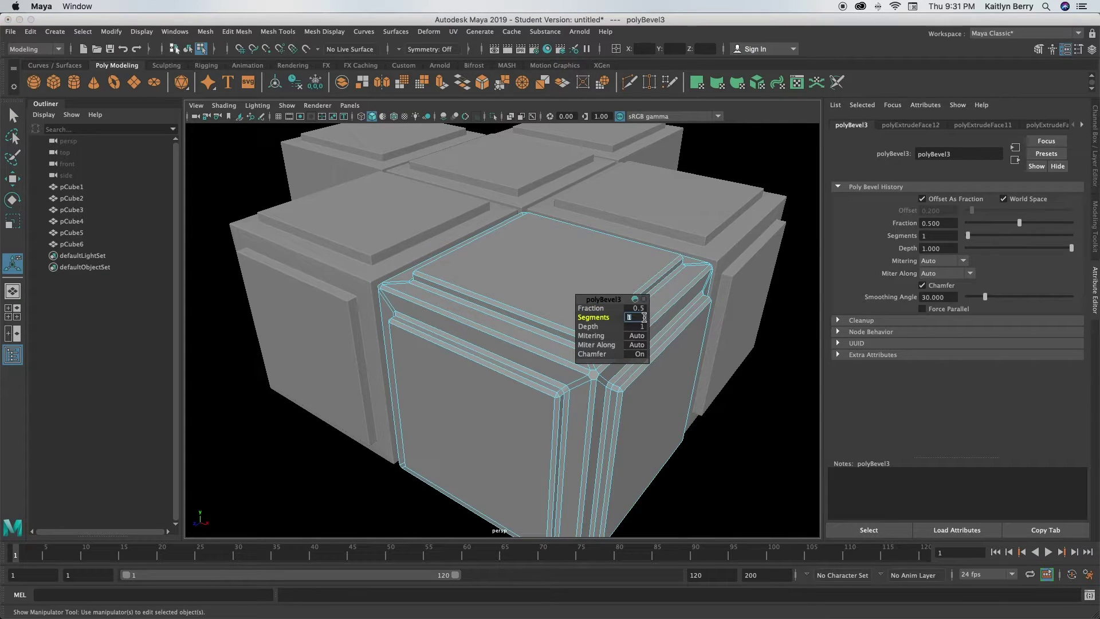
{"action": "type", "text": "2"}
{"action": "key", "text": "Return"}
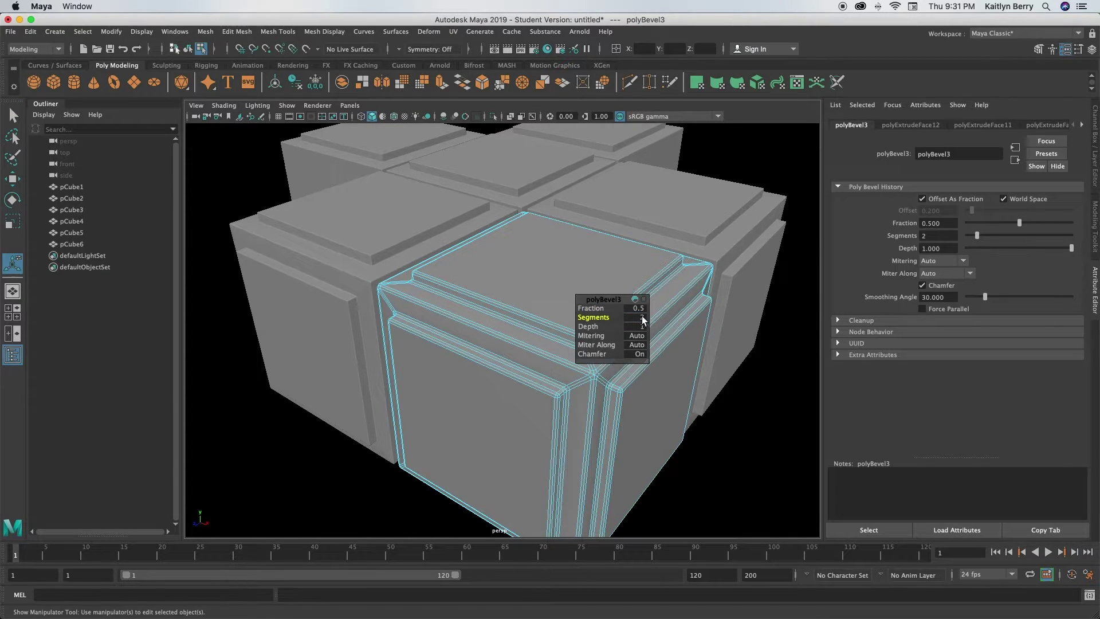
{"action": "left_click_drag", "start_coordinate": [602, 308], "coordinate": [586, 308]}
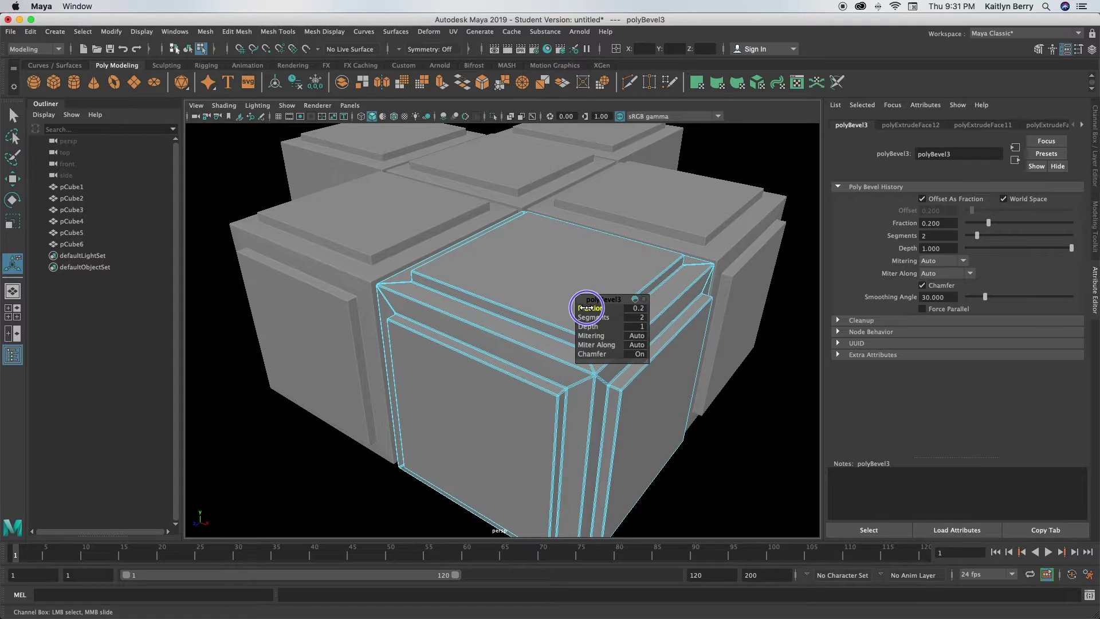
{"action": "left_click", "coordinate": [745, 414]}
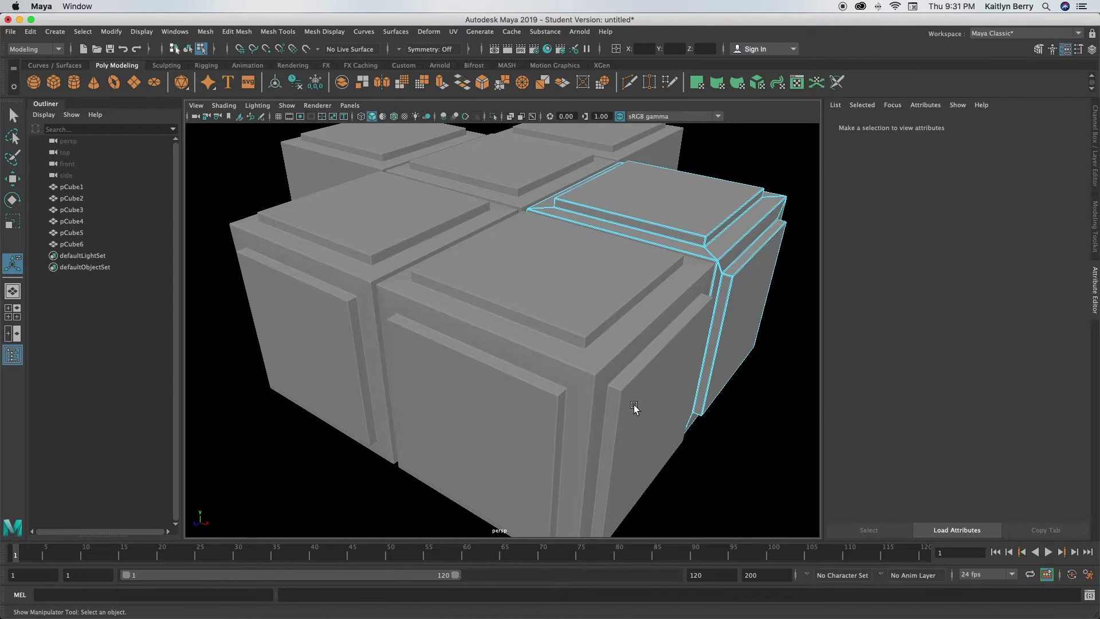
{"action": "scroll", "coordinate": [634, 402], "scroll_direction": "down", "scroll_amount": 3}
{"action": "left_click_drag", "start_coordinate": [634, 401], "coordinate": [518, 386], "text": "alt"}
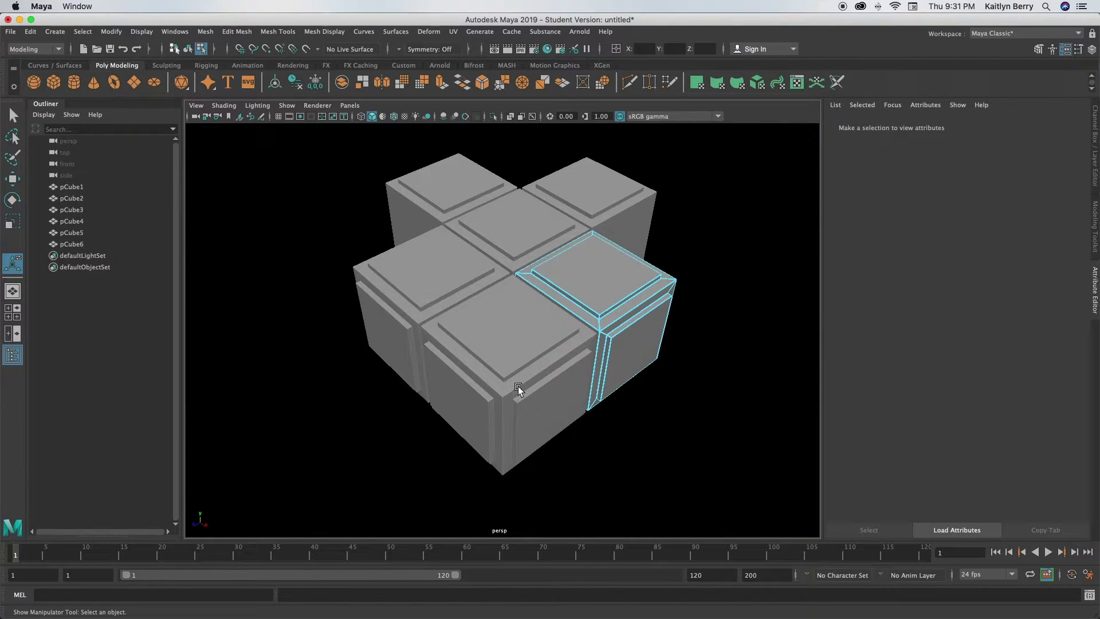
Duplicate the corner cube and set the copy's Z translation to -1.03
{"action": "right_click_drag", "start_coordinate": [506, 321], "coordinate": [527, 332]}
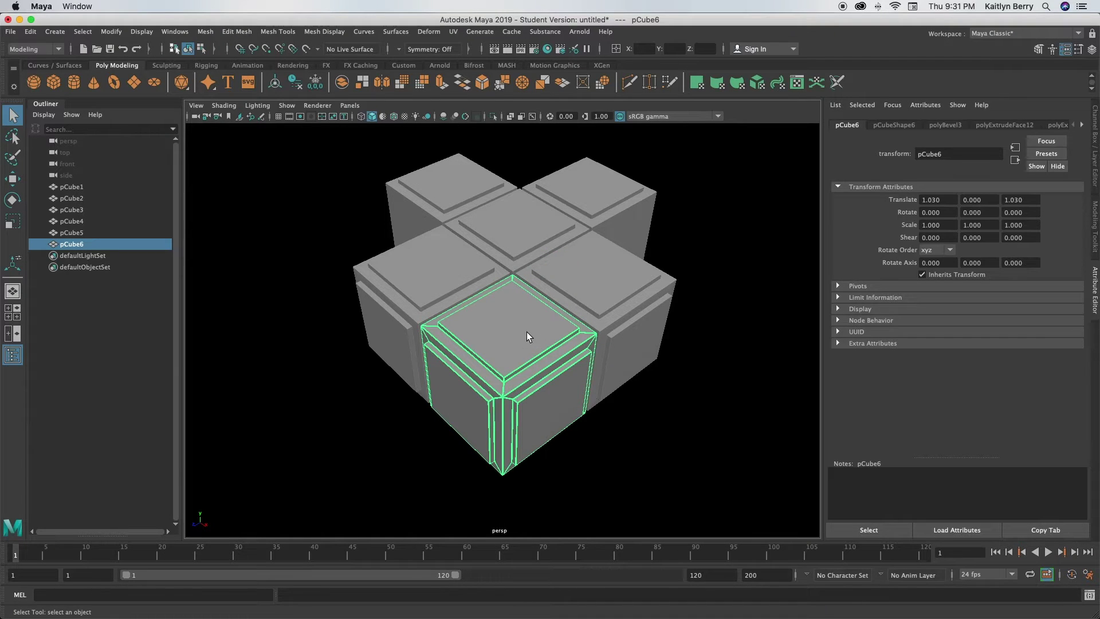
{"action": "left_click_drag", "start_coordinate": [559, 373], "coordinate": [496, 347], "text": "alt"}
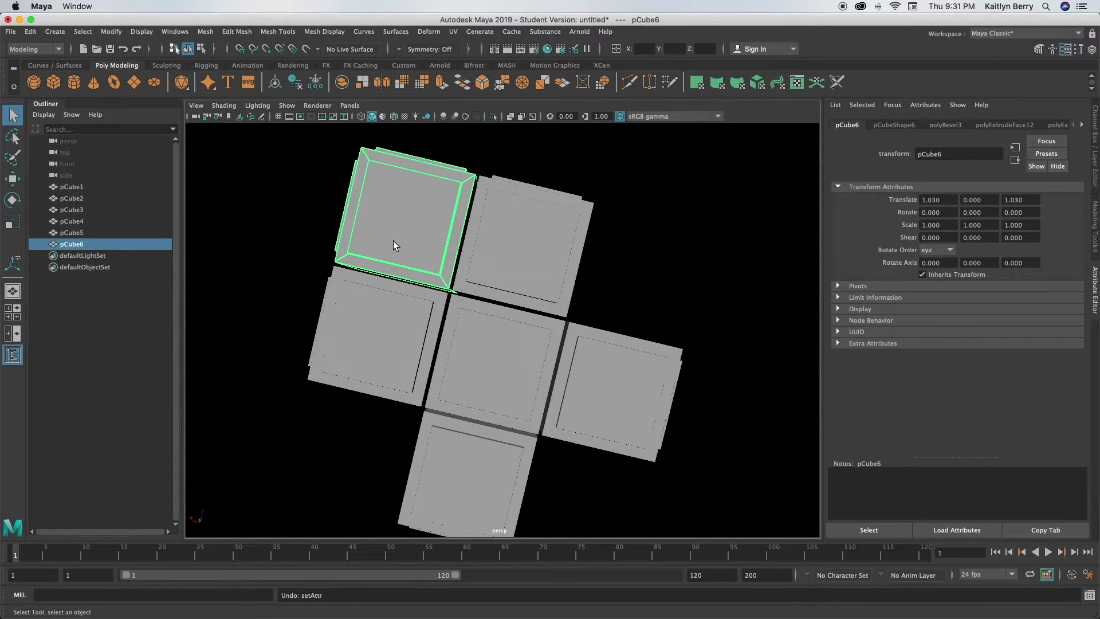
{"action": "key", "text": "super+d"}
{"action": "left_click", "coordinate": [1007, 199]}
{"action": "type", "text": "-"}
{"action": "key", "text": "Return"}
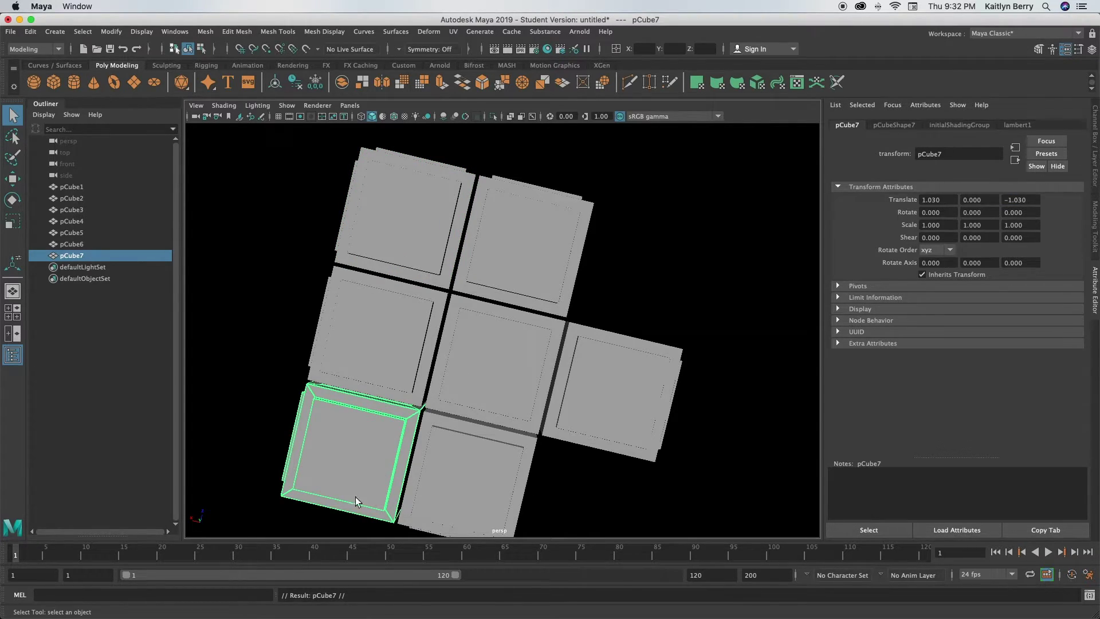
Rotate the duplicated corner cube -90 degrees around X so its raised panels face outward
{"action": "left_click_drag", "start_coordinate": [401, 447], "coordinate": [442, 428], "text": "alt"}
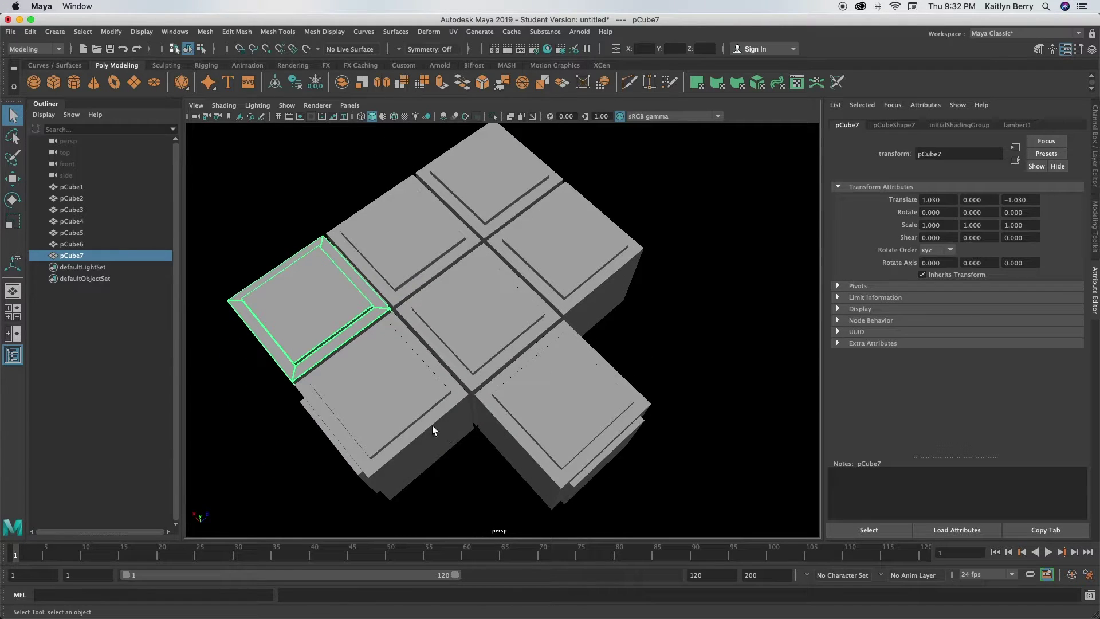
{"action": "left_click_drag", "start_coordinate": [313, 333], "coordinate": [432, 293], "text": "alt"}
{"action": "key", "text": "e"}
{"action": "left_click_drag", "start_coordinate": [514, 307], "coordinate": [561, 457]}
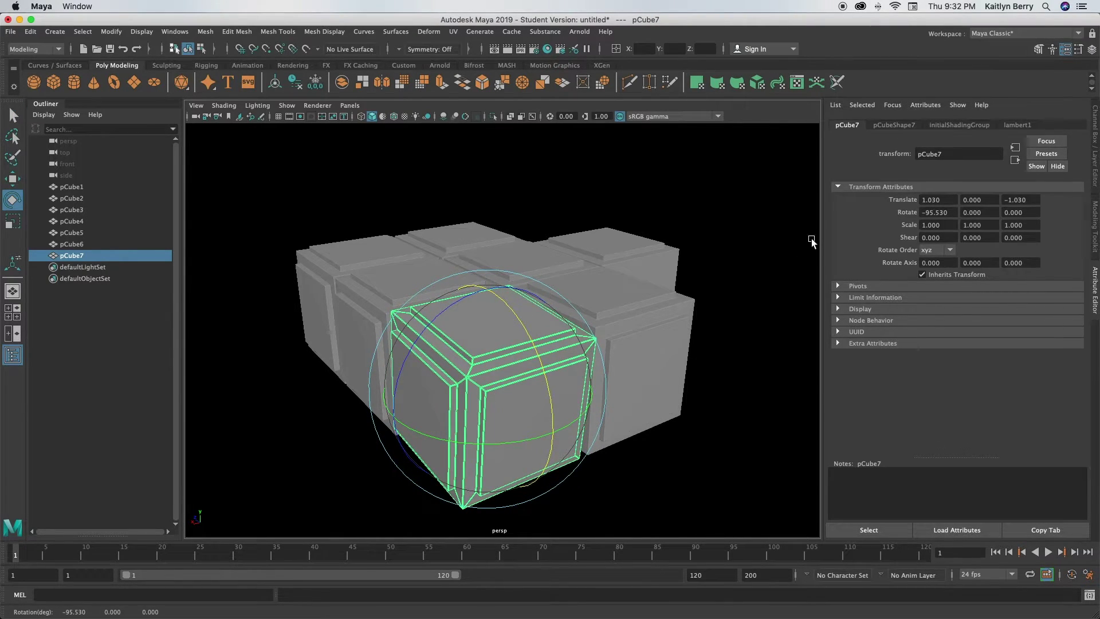
{"action": "left_click", "coordinate": [930, 209]}
{"action": "type", "text": "0"}
{"action": "key", "text": "Return"}
{"action": "left_click_drag", "start_coordinate": [679, 337], "coordinate": [560, 345], "text": "alt"}
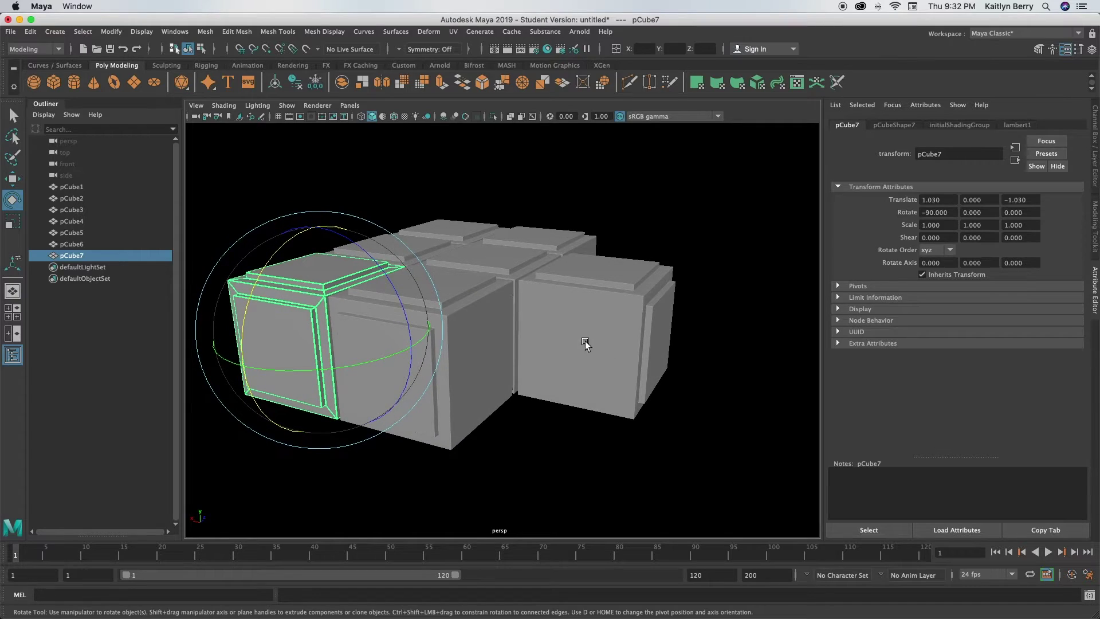
Duplicate the second corner cube and set the copy's X translation to -1.03
{"action": "key", "text": "ctrl+d"}
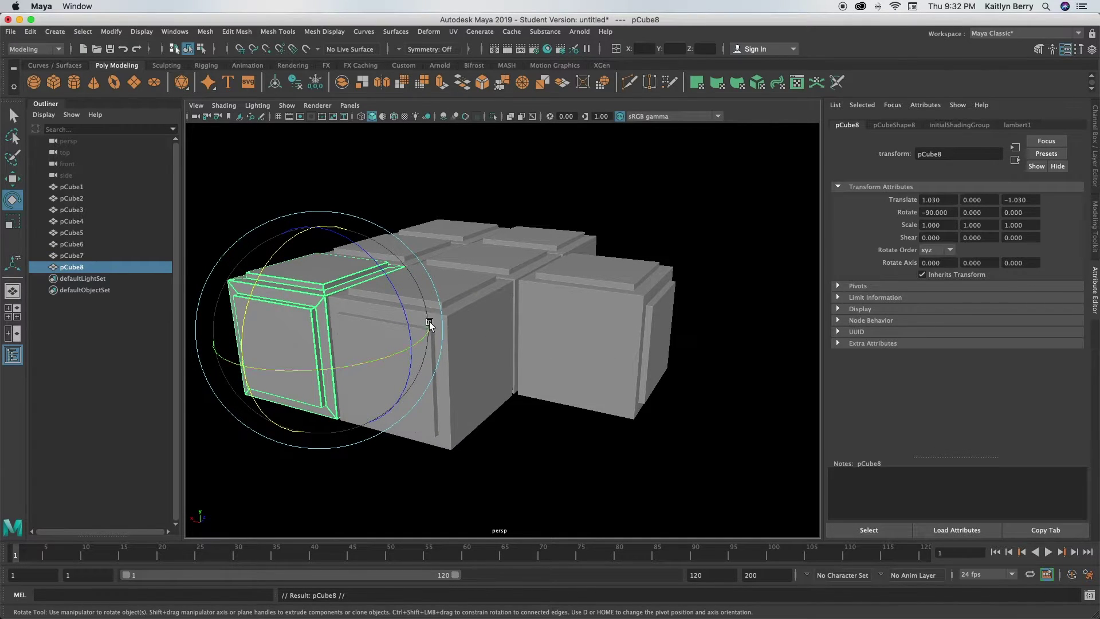
{"action": "left_click", "coordinate": [945, 200]}
{"action": "type", "text": "-1.03"}
{"action": "key", "text": "Return"}
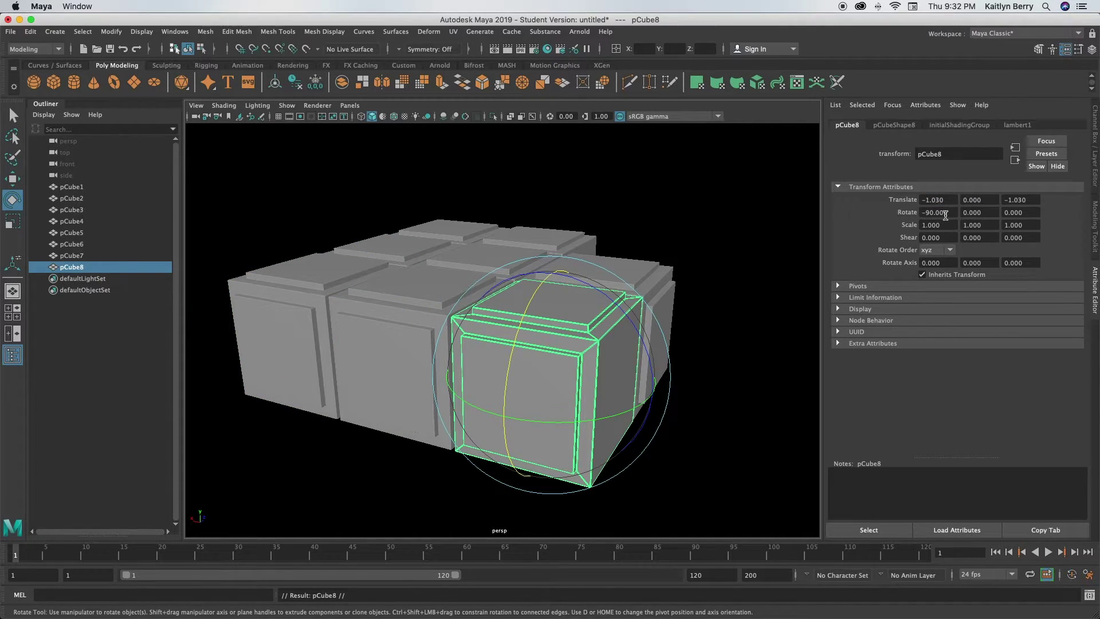
Set the third corner cube's Z rotation to 90 degrees so its raised panels face outward
{"action": "left_click_drag", "start_coordinate": [582, 278], "coordinate": [700, 418]}
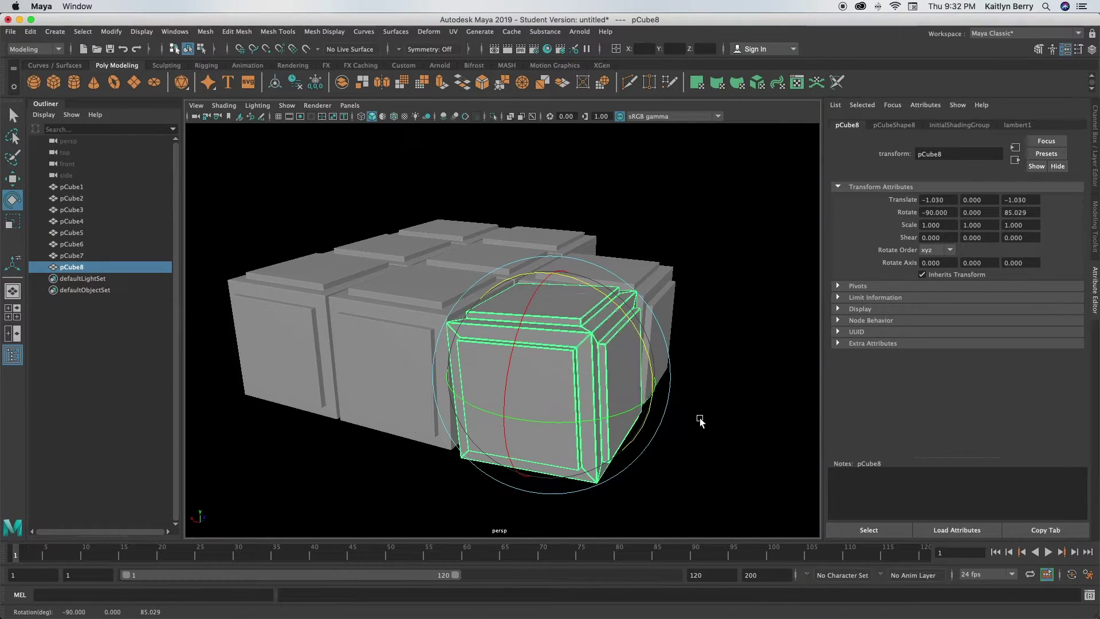
{"action": "left_click", "coordinate": [1020, 212]}
{"action": "type", "text": "9"}
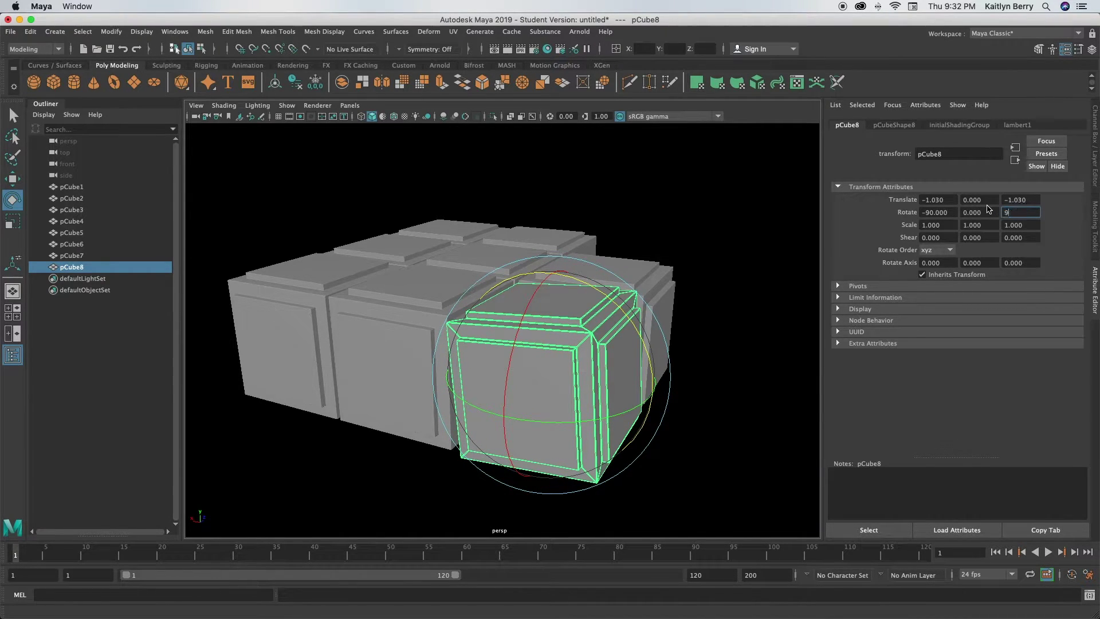
{"action": "type", "text": "0"}
{"action": "key", "text": "Return"}
Duplicate the third corner cube and set the copy's Z translation to 1.03
{"action": "key", "text": "ctrl+d"}
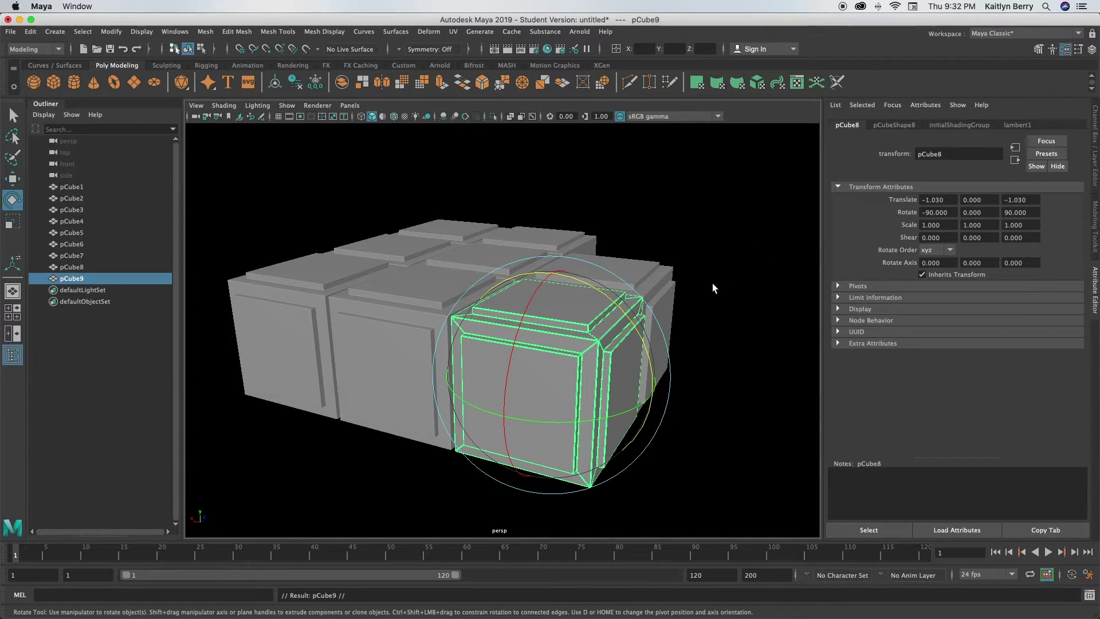
{"action": "left_click", "coordinate": [1031, 198]}
{"action": "type", "text": "1.030"}
{"action": "key", "text": "Return"}
Set the fourth corner cube's Y rotation to -90 degrees so its raised panels face outward, then clear the selection
{"action": "left_click_drag", "start_coordinate": [707, 315], "coordinate": [760, 507], "text": "alt"}
{"action": "left_click", "coordinate": [994, 213]}
{"action": "type", "text": "-90"}
{"action": "key", "text": "Return"}
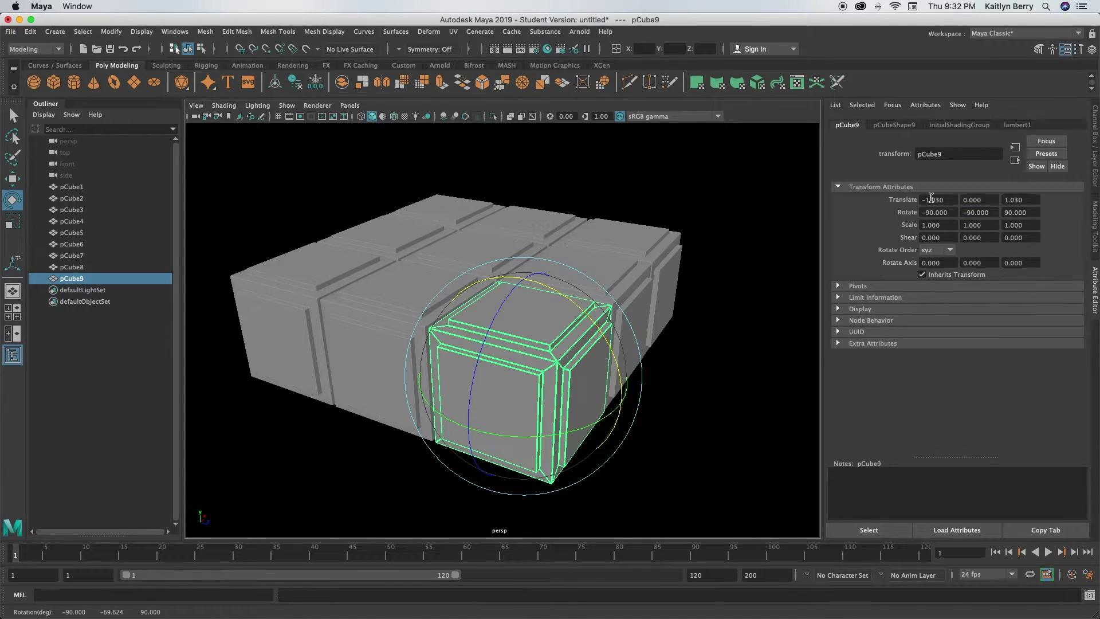
{"action": "left_click", "coordinate": [734, 345]}
{"action": "left_click_drag", "start_coordinate": [734, 345], "coordinate": [706, 402], "text": "alt"}
{"action": "left_click_drag", "start_coordinate": [635, 444], "coordinate": [592, 419], "text": "alt"}
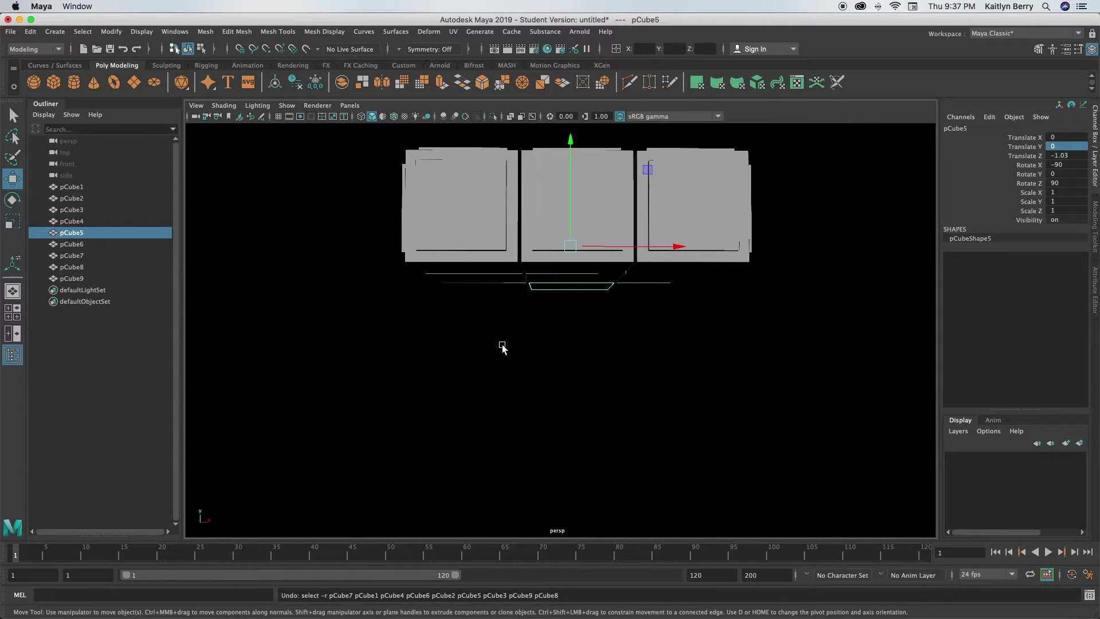
Duplicate the middle cube of the layer in place and name the copy "center"
{"action": "left_click_drag", "start_coordinate": [502, 347], "coordinate": [555, 398], "text": "alt"}
{"action": "left_click", "coordinate": [555, 397]}
{"action": "left_click_drag", "start_coordinate": [633, 388], "coordinate": [575, 380], "text": "alt"}
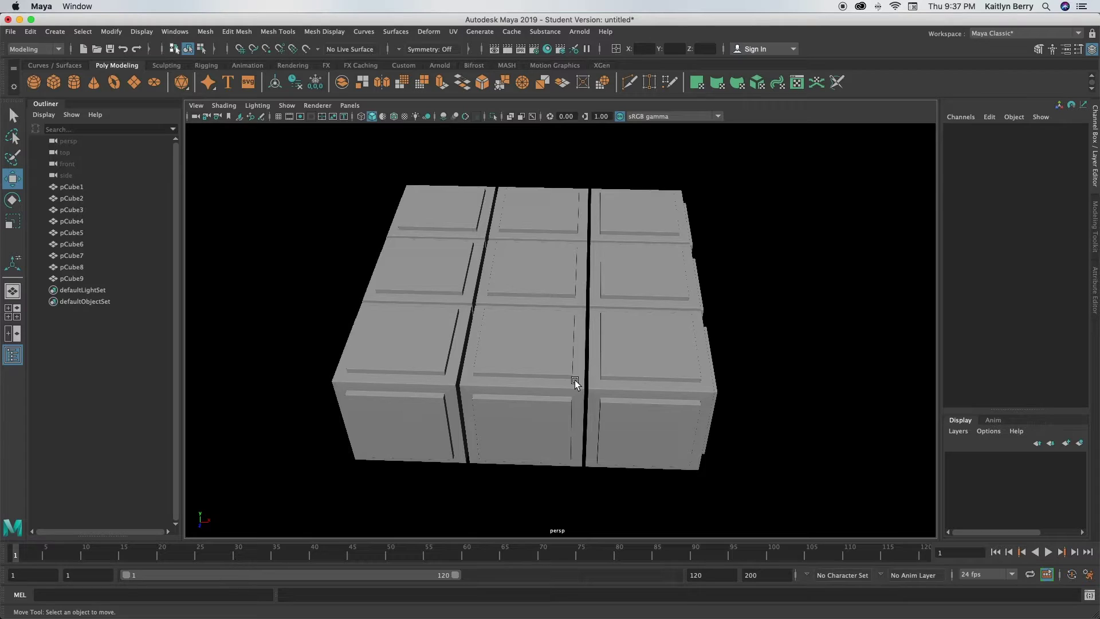
{"action": "left_click", "coordinate": [543, 292]}
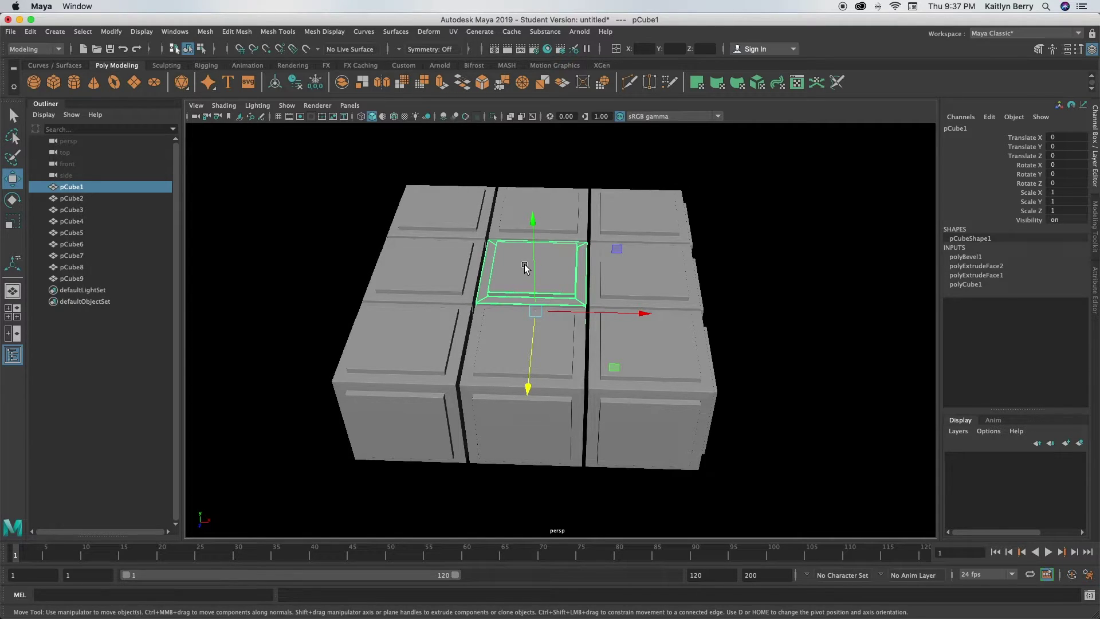
{"action": "key", "text": "q"}
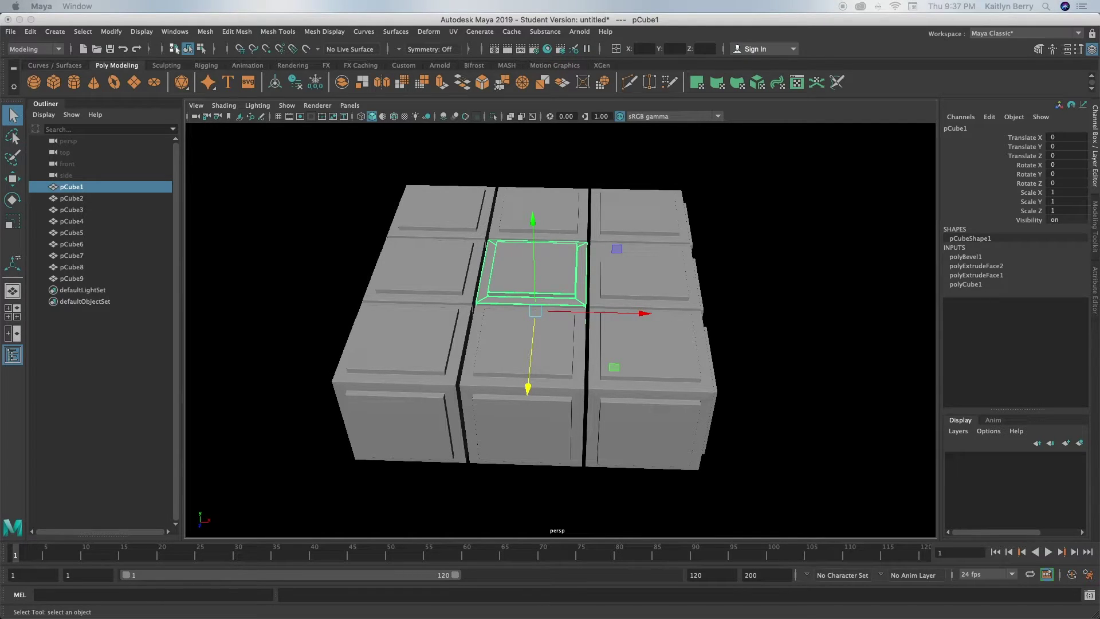
{"action": "key", "text": "w"}
{"action": "key", "text": "ctrl+d"}
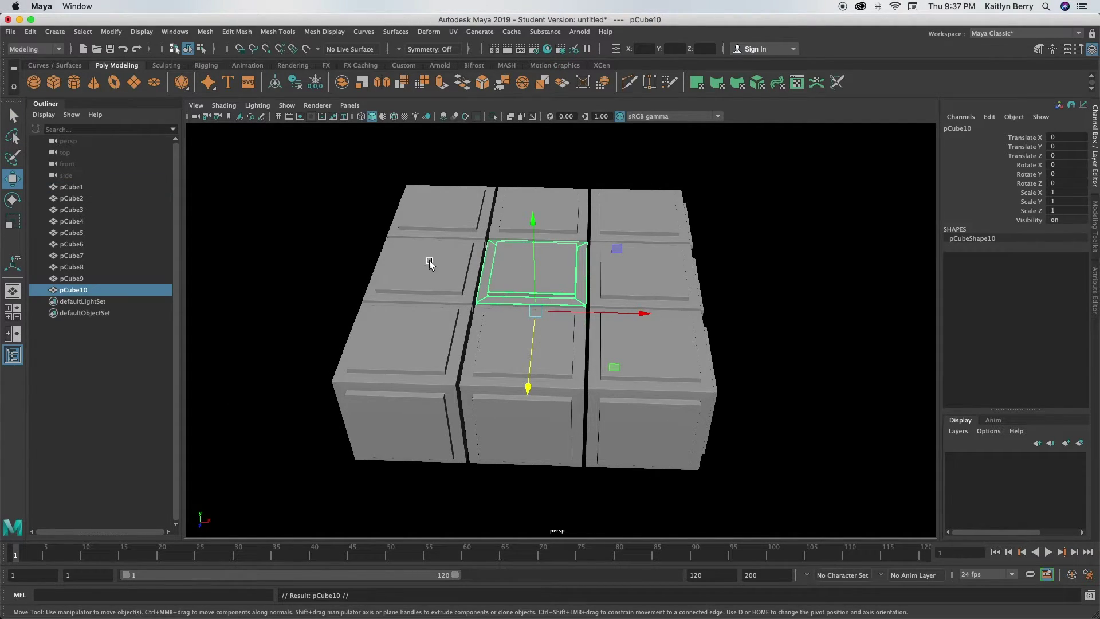
{"action": "double_click", "coordinate": [71, 289]}
{"action": "type", "text": "d"}
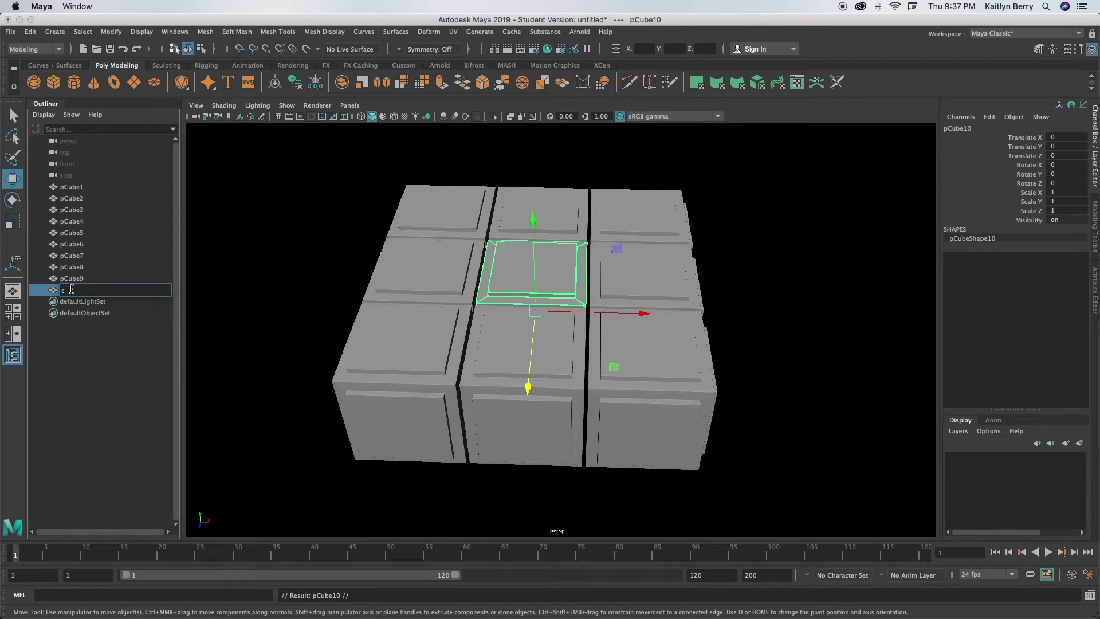
{"action": "type", "text": "enter"}
{"action": "key", "text": "Return"}
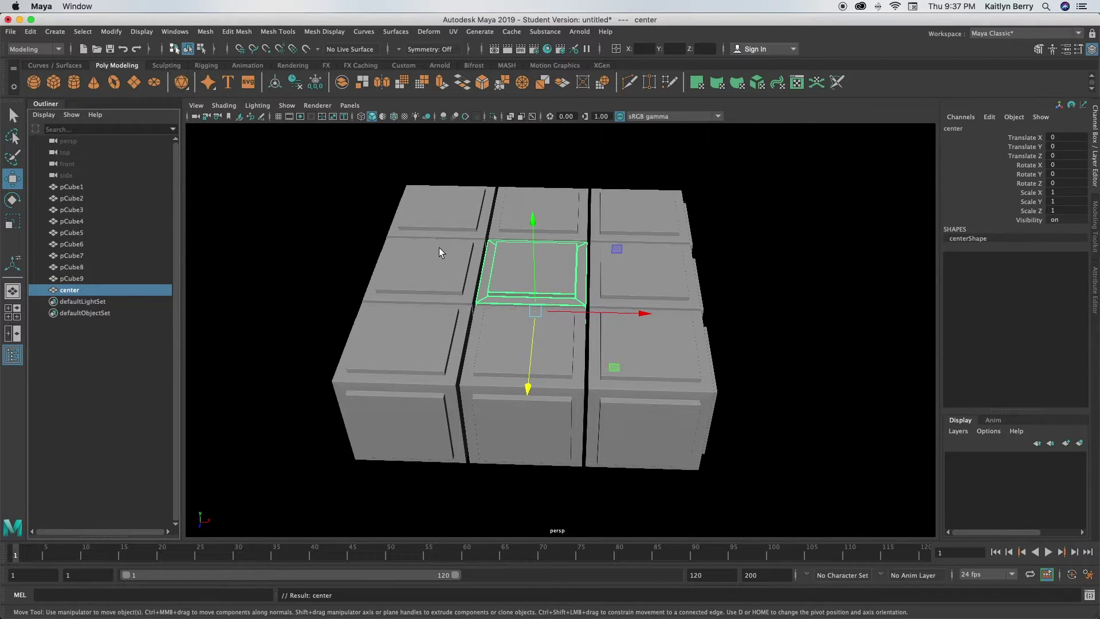
Duplicate the side cube at Z 1.03 in place and name the copy "edge"
{"action": "left_click", "coordinate": [518, 332]}
{"action": "key", "text": "ctrl+d"}
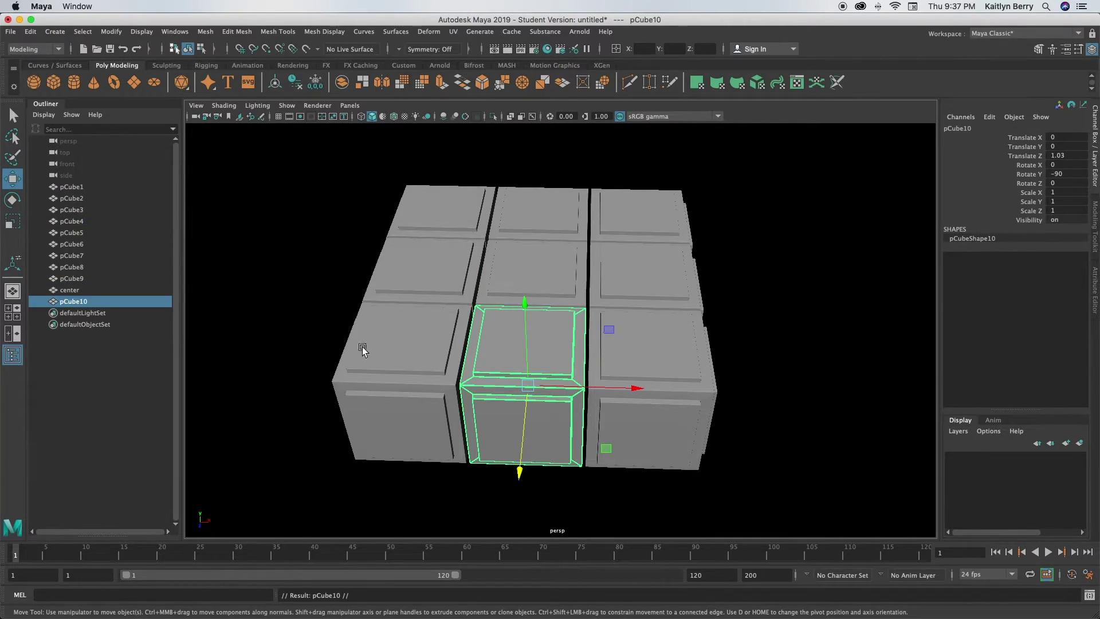
{"action": "double_click", "coordinate": [74, 302]}
{"action": "type", "text": "edge"}
{"action": "key", "text": "Return"}
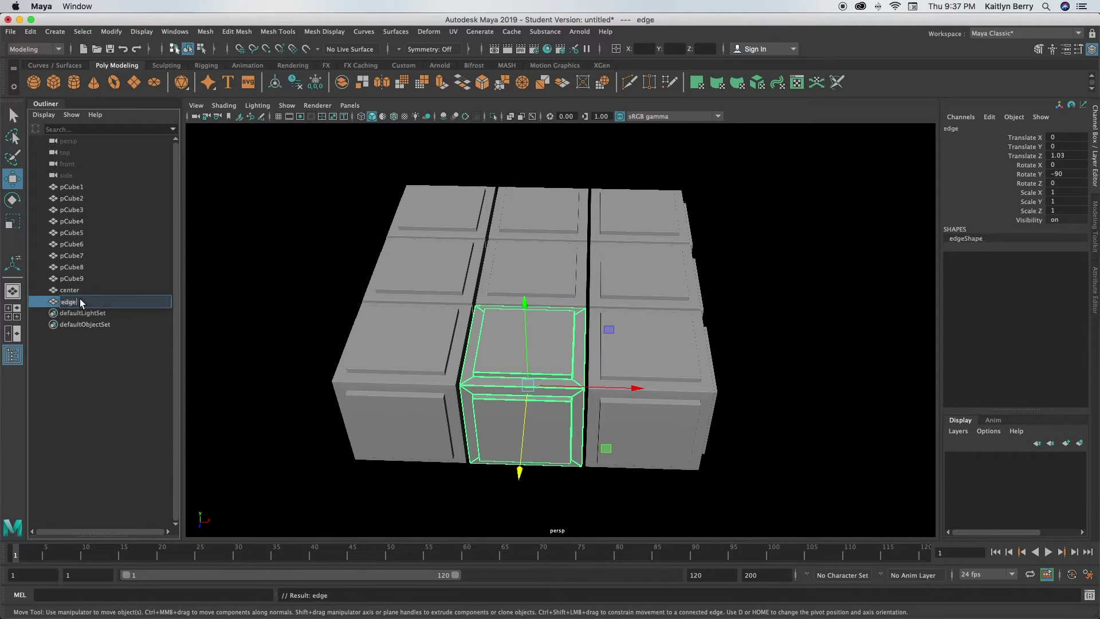
Duplicate the corner cube at X -1.03, Z 1.03 in place and name the copy "corner"
{"action": "left_click", "coordinate": [396, 335]}
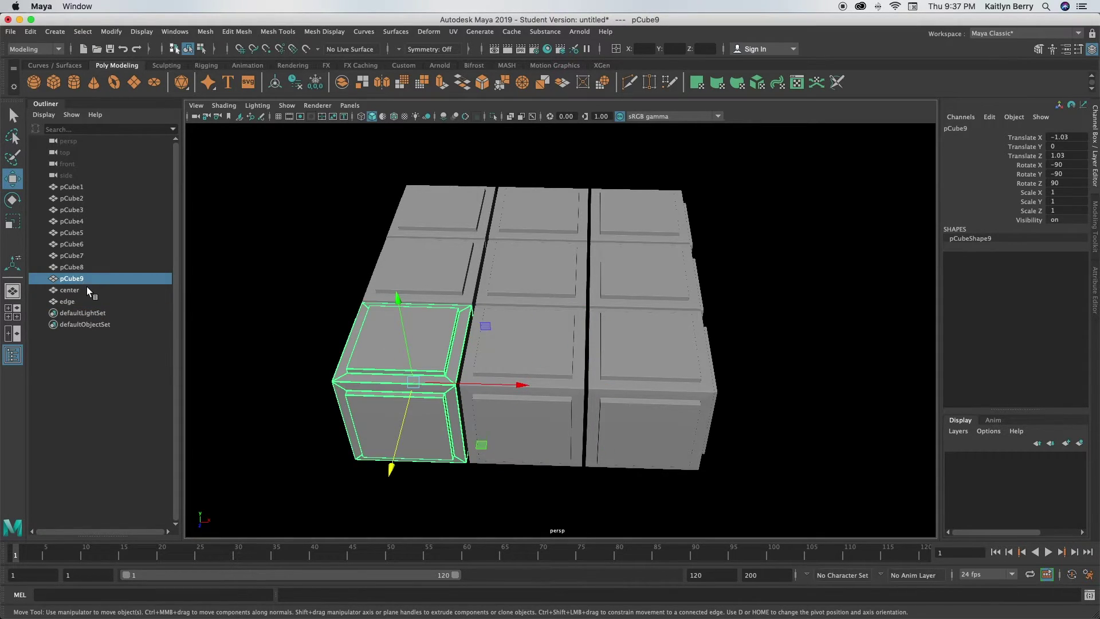
{"action": "key", "text": "ctrl+d"}
{"action": "double_click", "coordinate": [78, 315]}
{"action": "type", "text": "corner"}
{"action": "key", "text": "Return"}
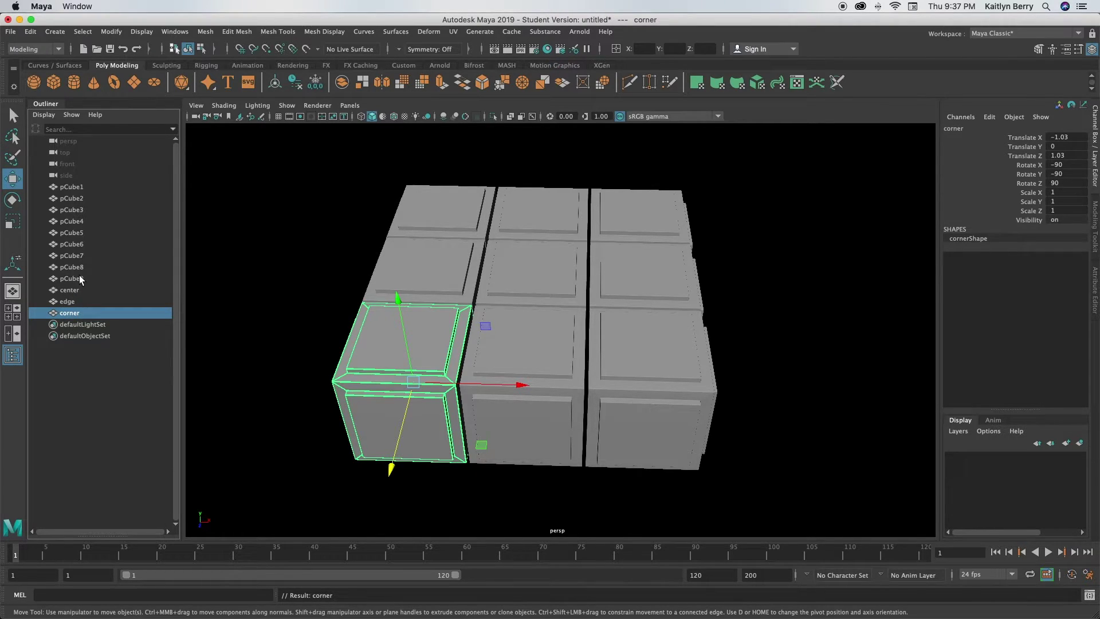
Combine the nine original cubes, pCube1 through pCube9, into a single mesh
{"action": "left_click", "coordinate": [80, 290]}
{"action": "left_click_drag", "start_coordinate": [84, 185], "coordinate": [72, 280]}
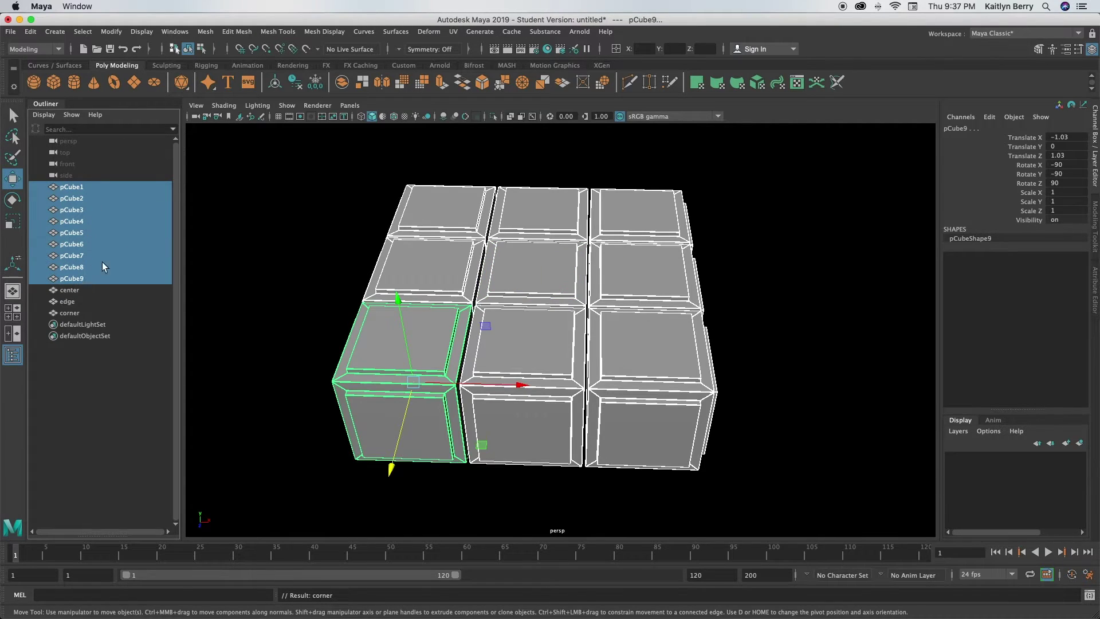
{"action": "left_click", "coordinate": [236, 31]}
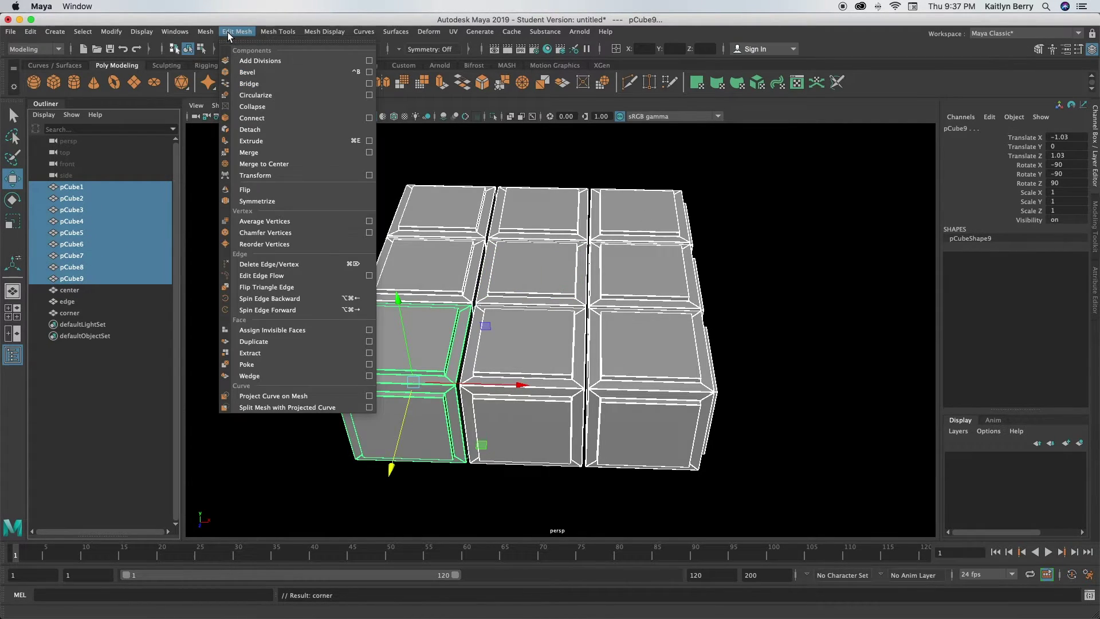
{"action": "mouse_move", "coordinate": [206, 35]}
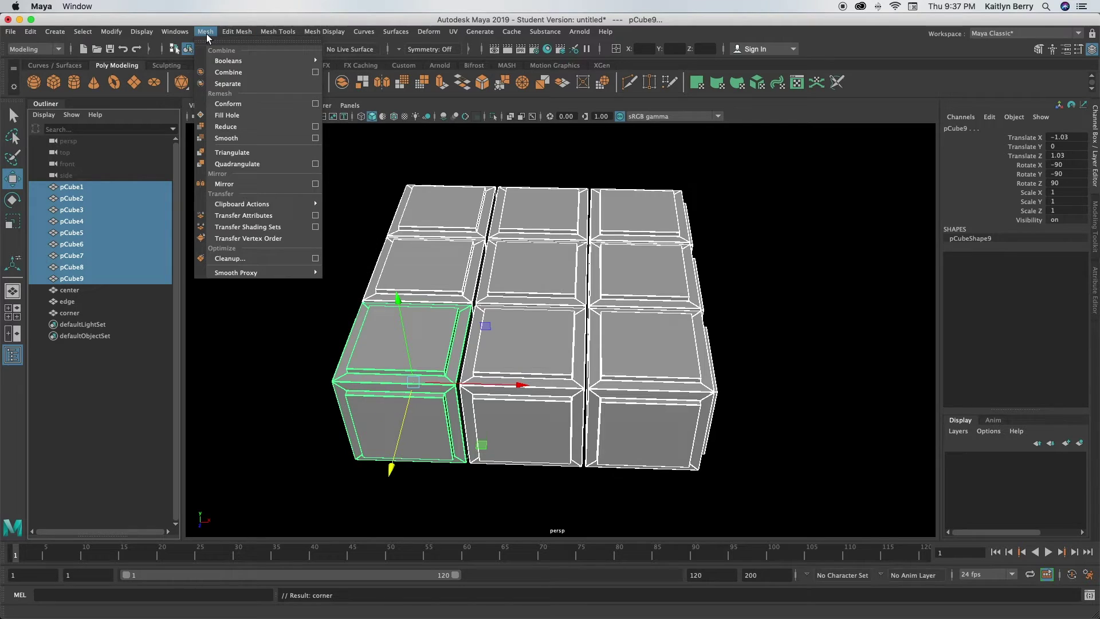
{"action": "left_click", "coordinate": [228, 72]}
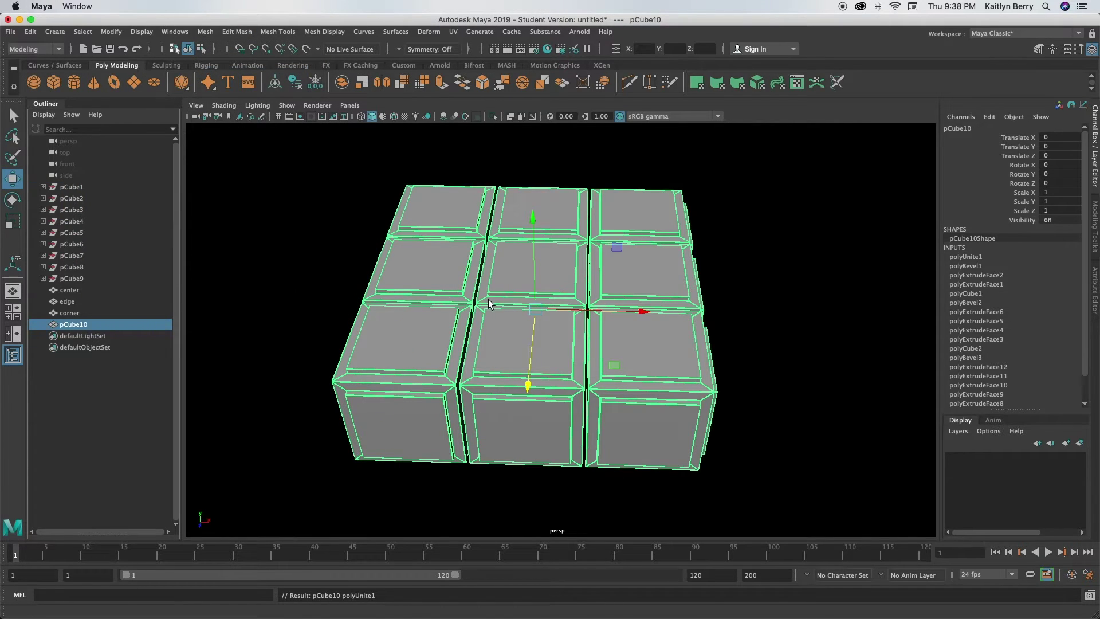
Rename the combined nine-cube mesh as top_face
{"action": "left_click_drag", "start_coordinate": [584, 349], "coordinate": [588, 346], "text": "alt"}
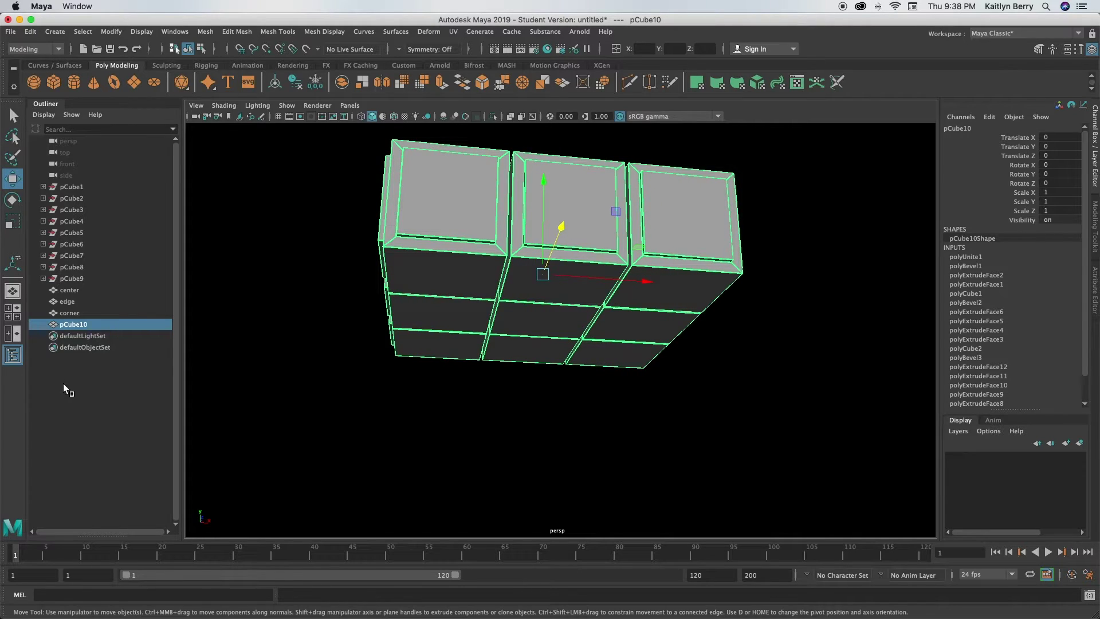
{"action": "double_click", "coordinate": [82, 324]}
{"action": "type", "text": "top face"}
{"action": "key", "text": "Return"}
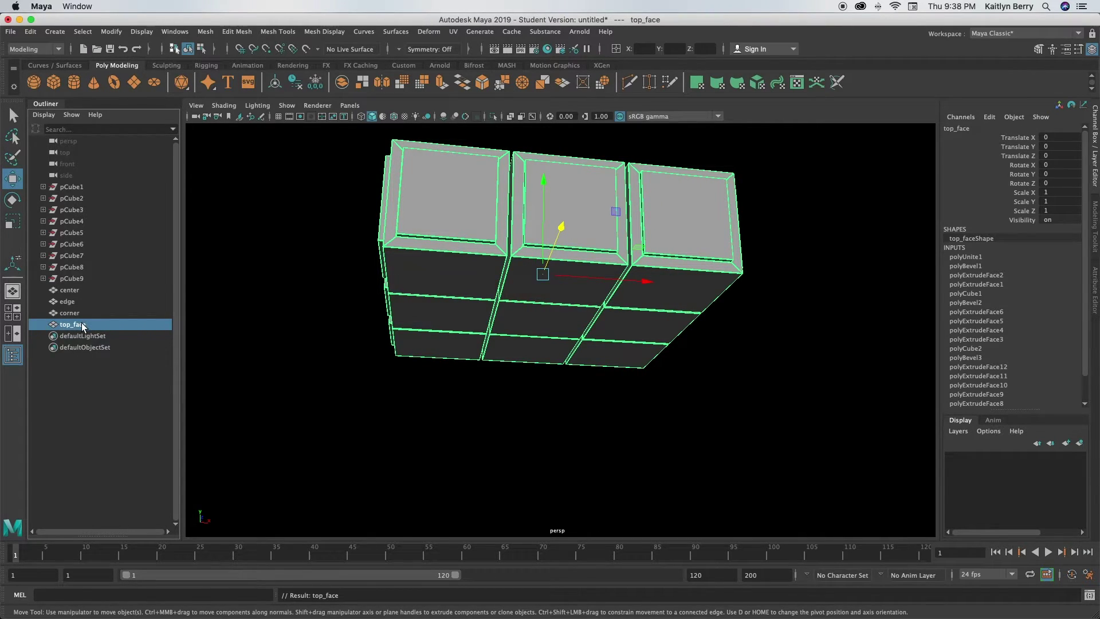
{"action": "left_click_drag", "start_coordinate": [597, 273], "coordinate": [570, 303], "text": "alt"}
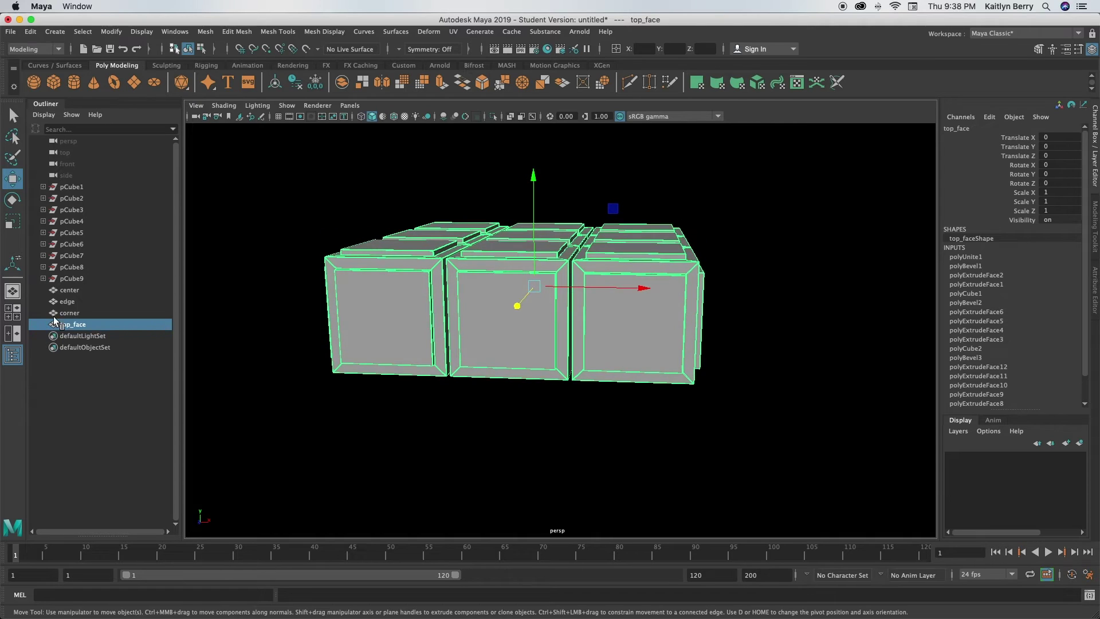
{"action": "left_click", "coordinate": [69, 290]}
{"action": "left_click", "coordinate": [73, 313], "text": "shift"}
{"action": "left_click", "coordinate": [88, 290]}
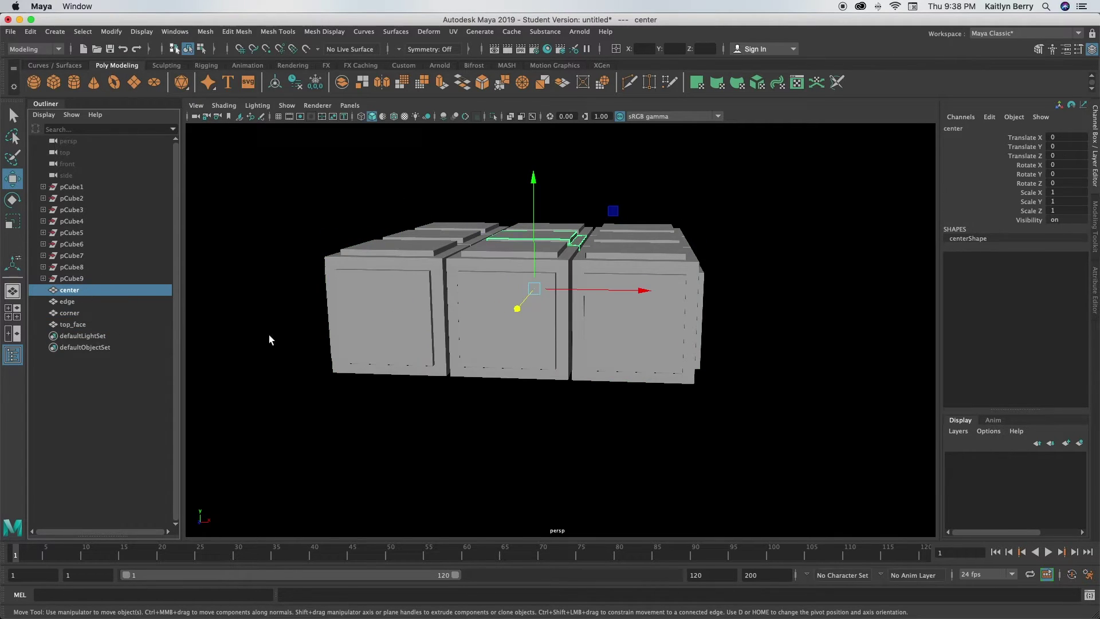
{"action": "left_click", "coordinate": [81, 313]}
Duplicate the top_face layer and rotate the copy to Rotate Z 180
{"action": "left_click", "coordinate": [94, 323]}
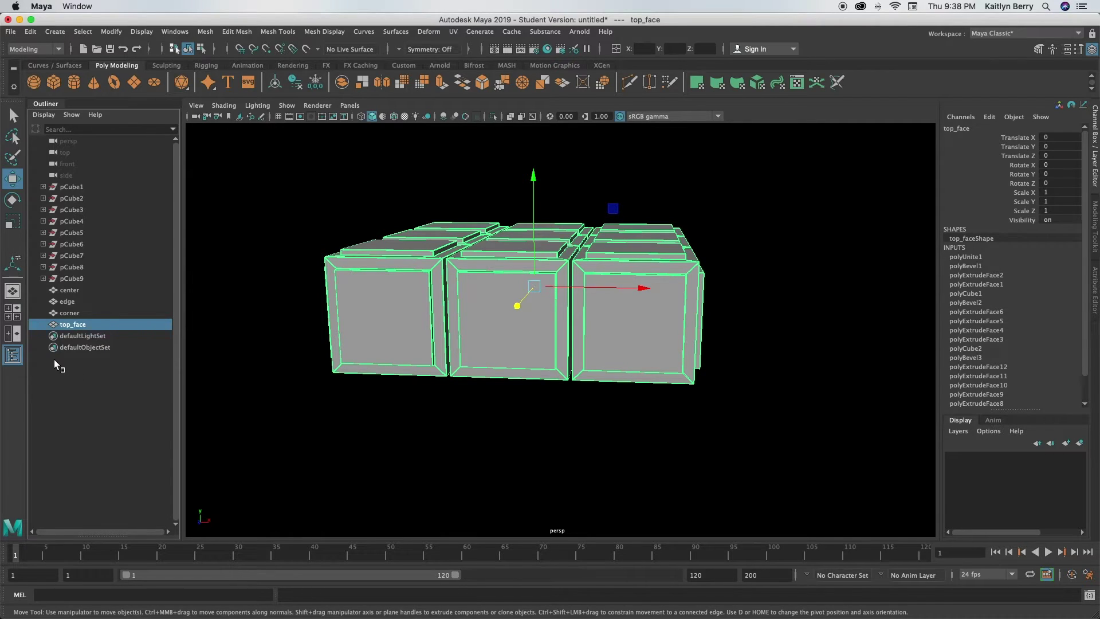
{"action": "key", "text": "super+d"}
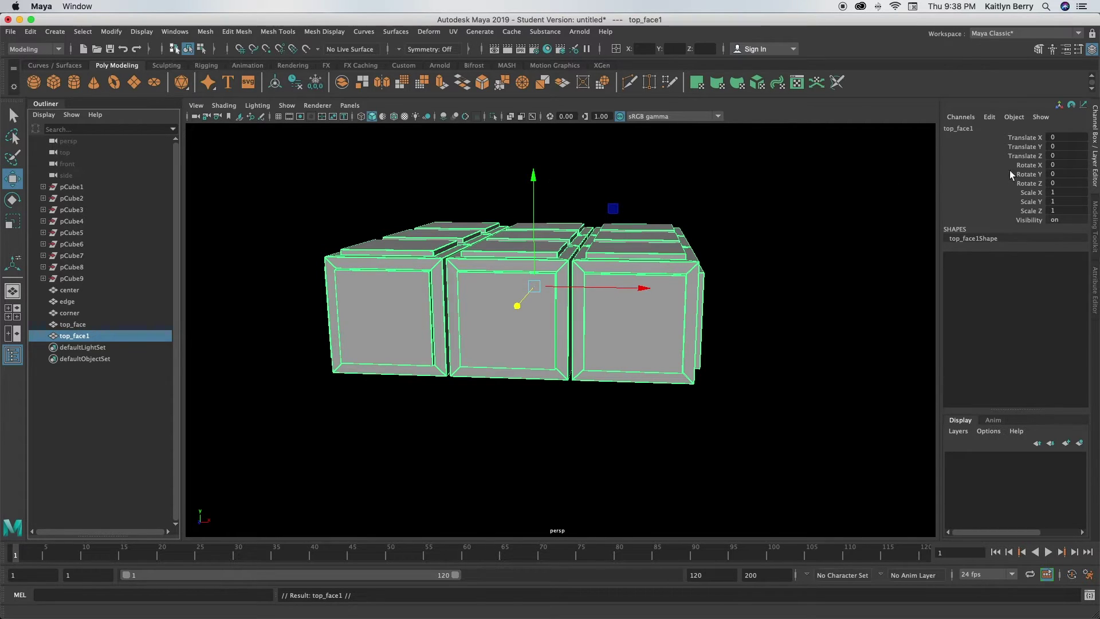
{"action": "key", "text": "e"}
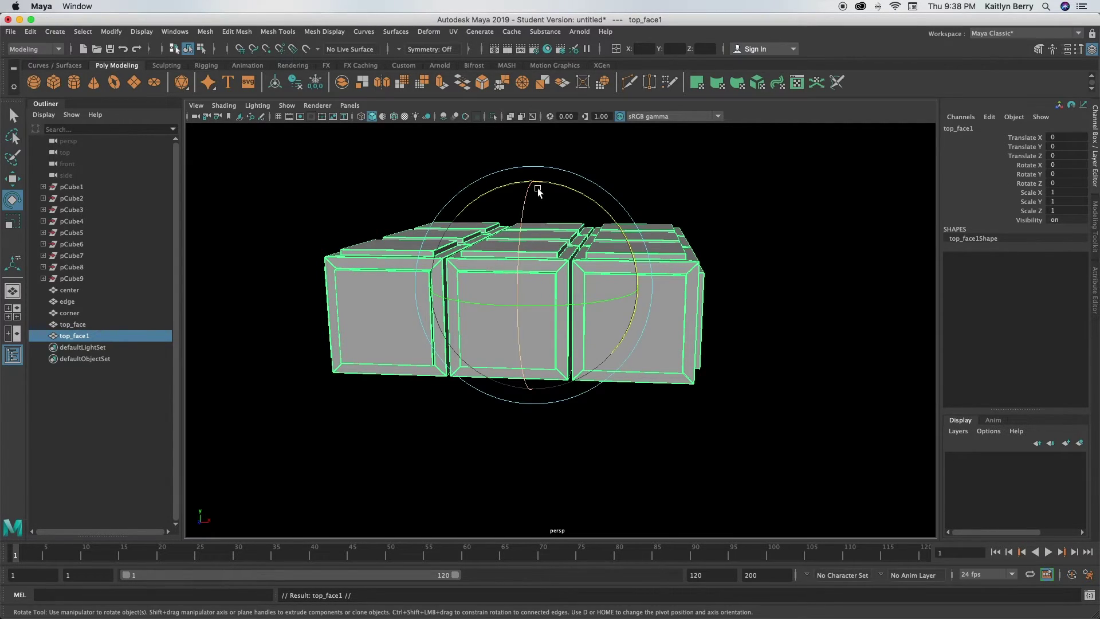
{"action": "left_click_drag", "start_coordinate": [547, 185], "coordinate": [569, 300]}
{"action": "double_click", "coordinate": [1072, 183]}
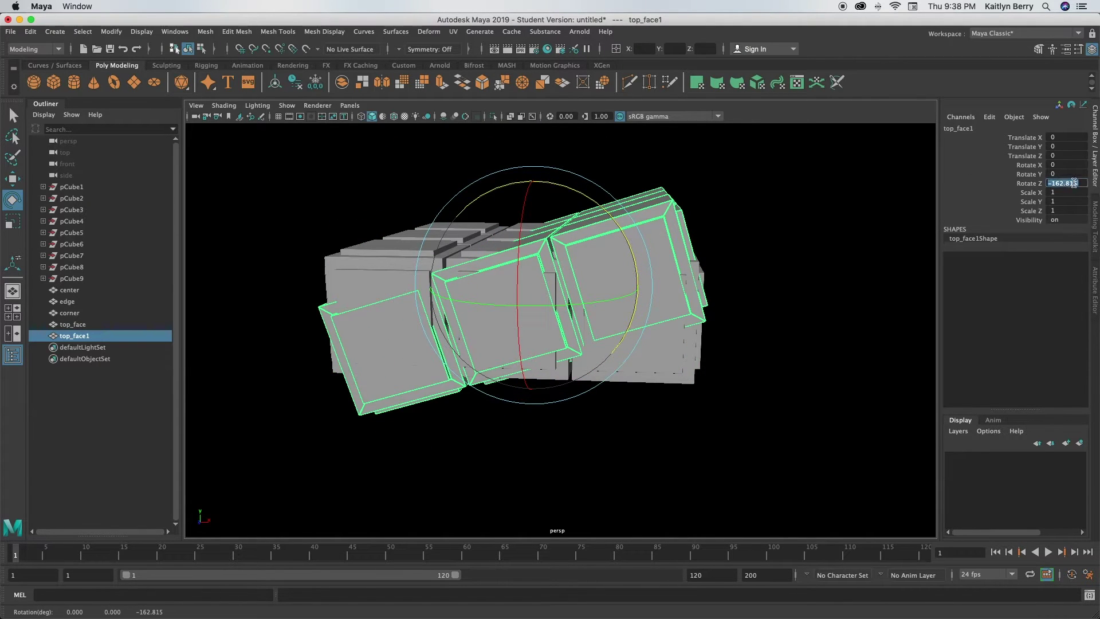
{"action": "type", "text": "180"}
{"action": "key", "text": "Return"}
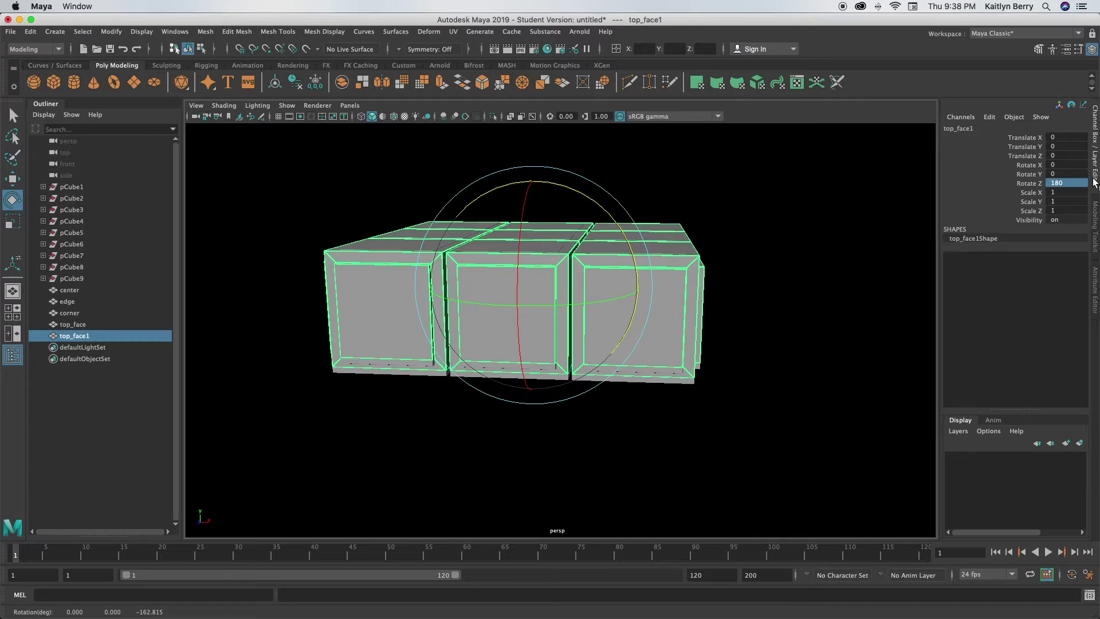
Move the duplicated layer below the original, setting its Translate Y to -2.18
{"action": "key", "text": "w"}
{"action": "left_click_drag", "start_coordinate": [534, 176], "coordinate": [536, 304]}
{"action": "left_click", "coordinate": [1067, 146]}
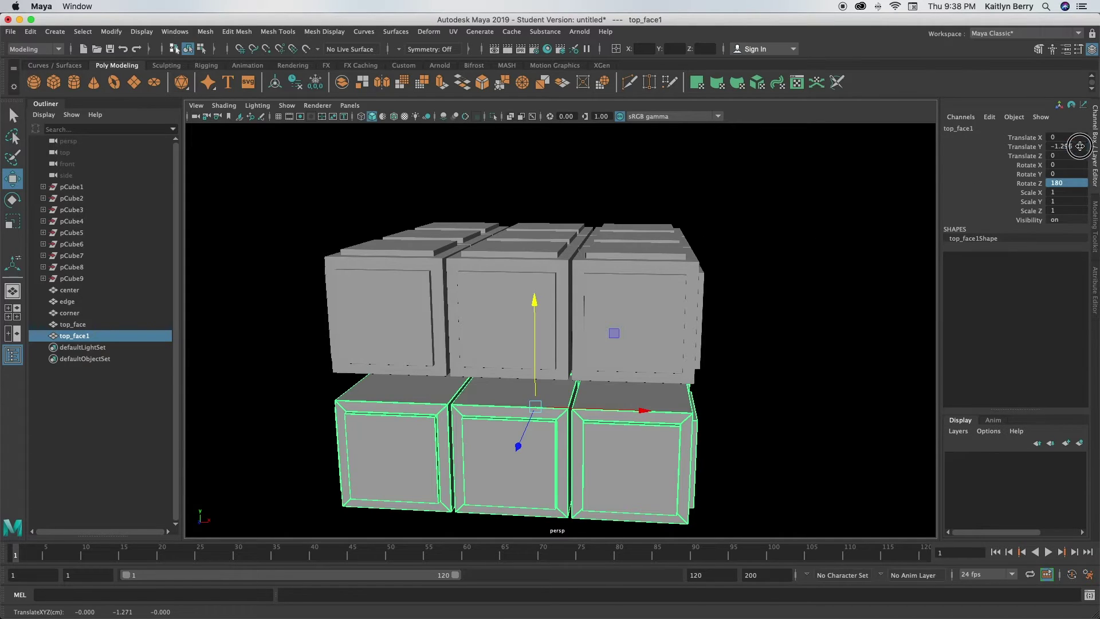
{"action": "type", "text": "-1"}
{"action": "key", "text": "Return"}
{"action": "left_click", "coordinate": [1067, 143]}
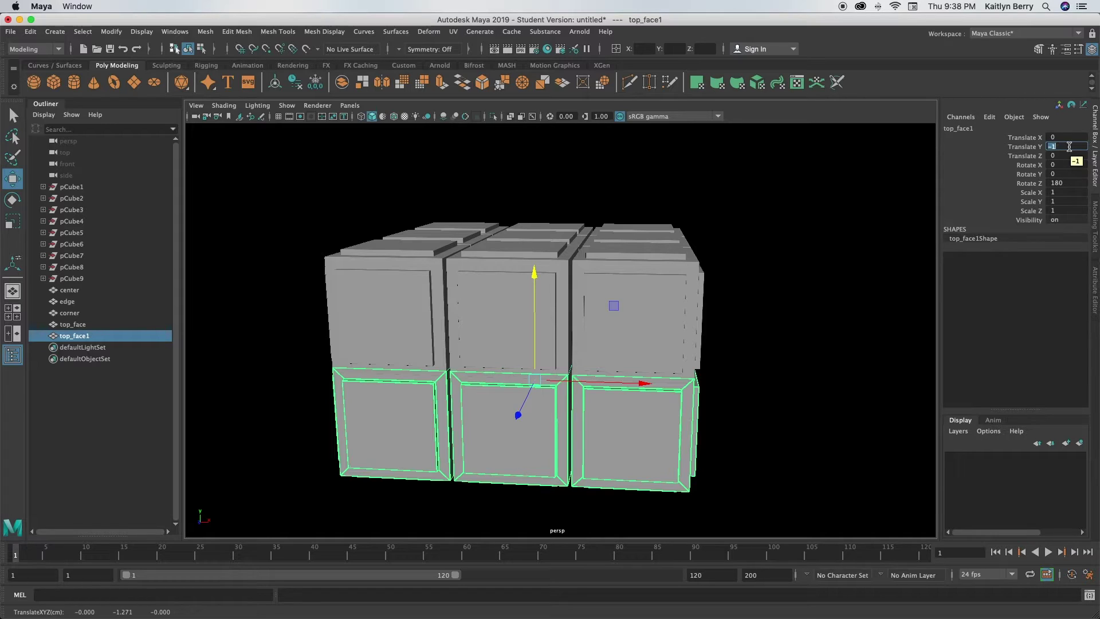
{"action": "type", "text": "8"}
{"action": "key", "text": "Return"}
{"action": "left_click", "coordinate": [1070, 147]}
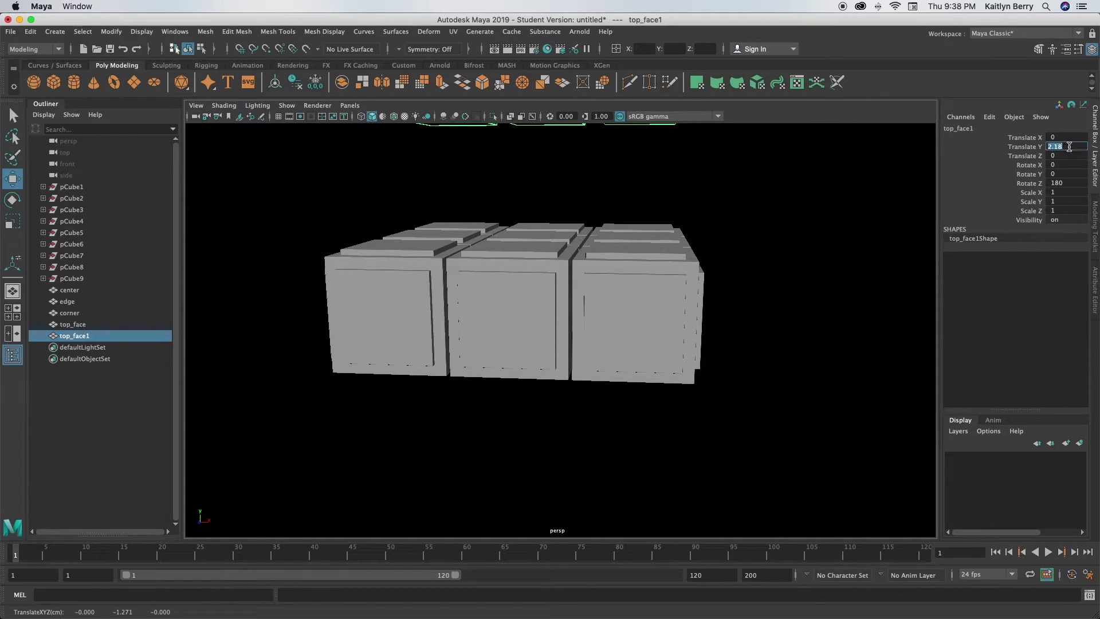
{"action": "type", "text": "-2.18"}
{"action": "key", "text": "Return"}
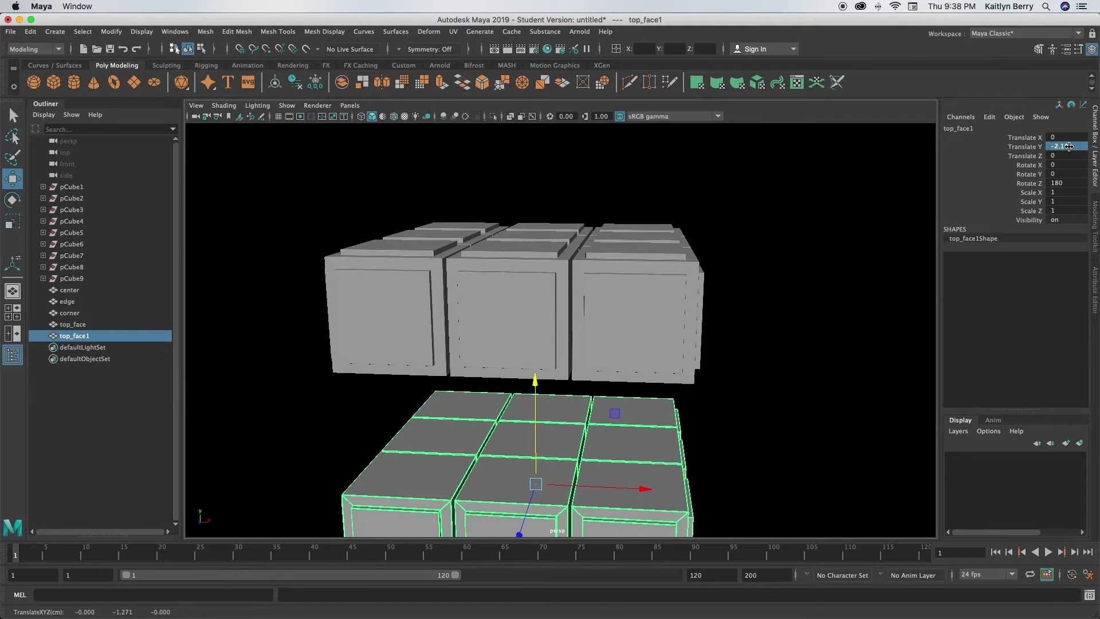
Bring the spare center cube forward to the front row by setting its Translate Z to 1.03
{"action": "left_click_drag", "start_coordinate": [342, 393], "coordinate": [405, 409], "text": "alt"}
{"action": "left_click", "coordinate": [78, 292]}
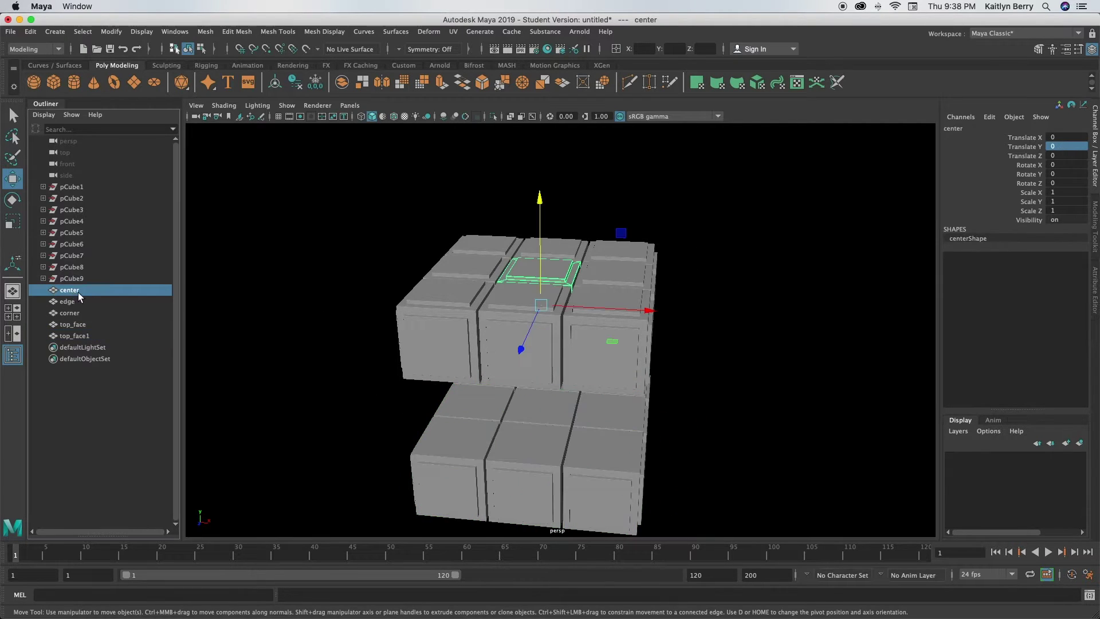
{"action": "left_click_drag", "start_coordinate": [524, 349], "coordinate": [492, 395]}
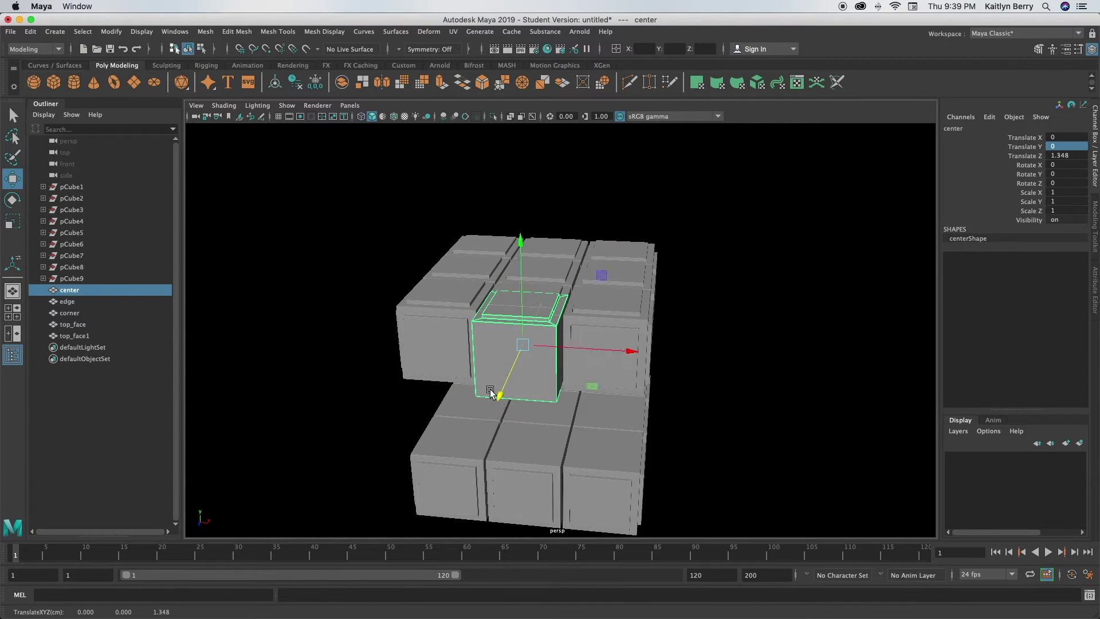
{"action": "key", "text": "z"}
{"action": "left_click_drag", "start_coordinate": [522, 298], "coordinate": [492, 296], "text": "alt"}
{"action": "left_click_drag", "start_coordinate": [527, 369], "coordinate": [518, 400], "text": "alt"}
{"action": "left_click_drag", "start_coordinate": [472, 291], "coordinate": [465, 292]}
{"action": "left_click", "coordinate": [1078, 156]}
{"action": "type", "text": "1.03"}
{"action": "key", "text": "Return"}
Rotate the center cube to Rotate X 90 so its raised panel faces outward
{"action": "left_click_drag", "start_coordinate": [467, 351], "coordinate": [590, 320], "text": "alt"}
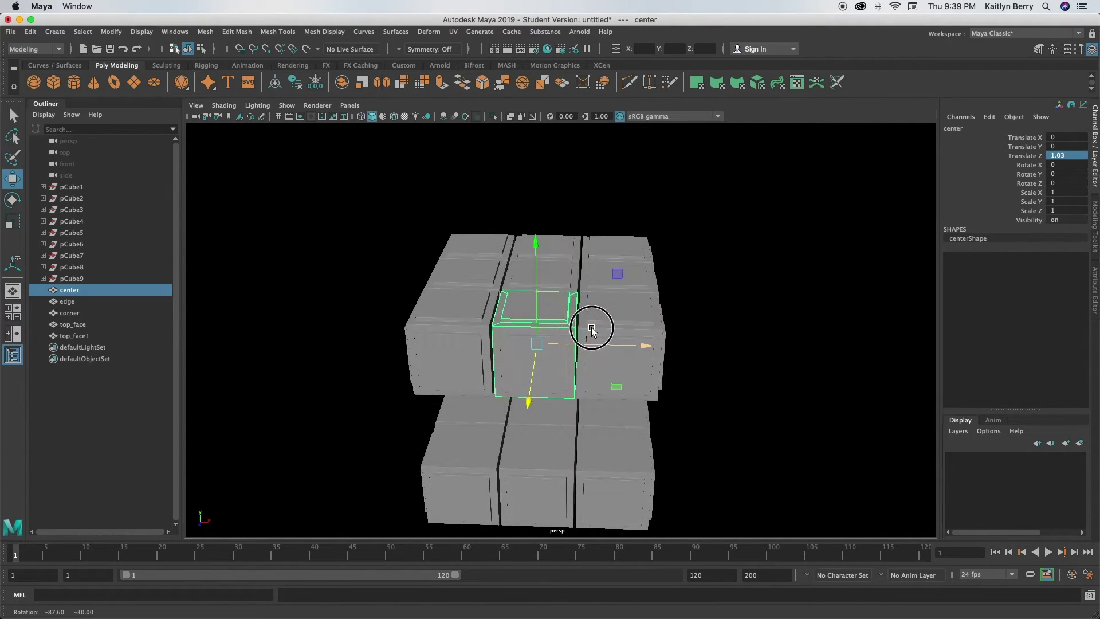
{"action": "key", "text": "e"}
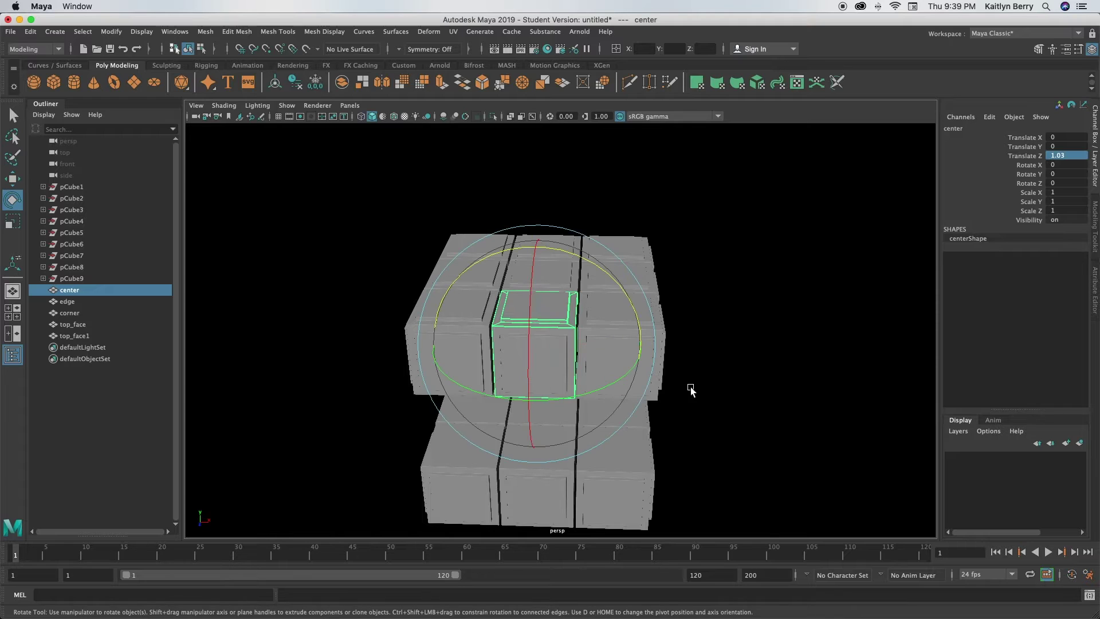
{"action": "left_click_drag", "start_coordinate": [704, 385], "coordinate": [590, 386], "text": "alt"}
{"action": "left_click_drag", "start_coordinate": [475, 209], "coordinate": [449, 239]}
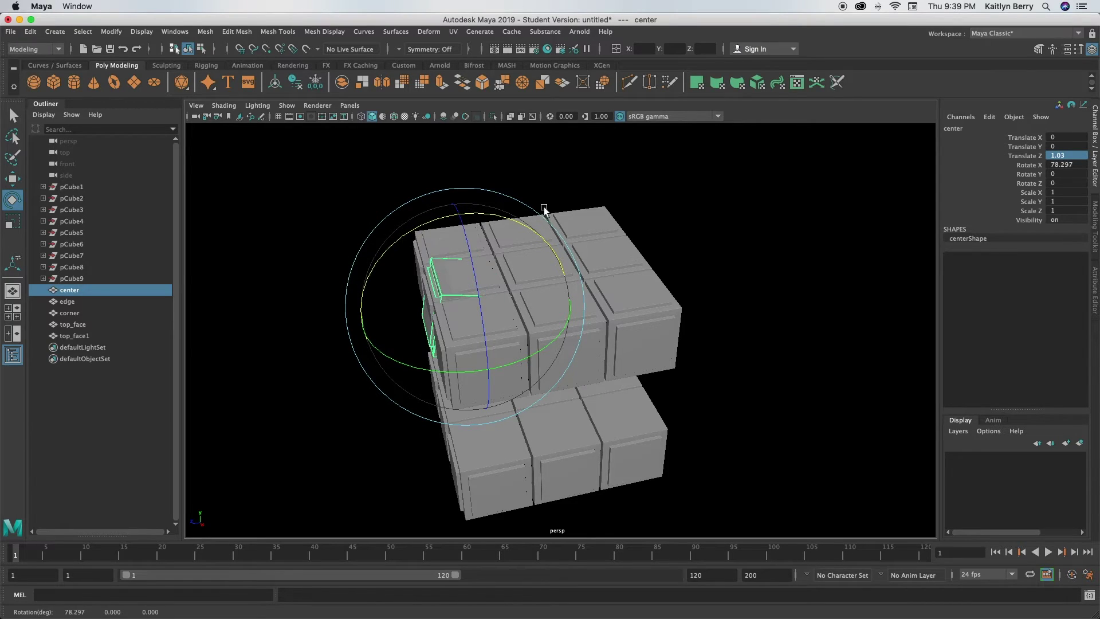
{"action": "left_click", "coordinate": [1062, 164]}
{"action": "type", "text": "90"}
{"action": "key", "text": "Return"}
Lower the center cube into the middle layer by setting its Translate Y to -1.03
{"action": "left_click_drag", "start_coordinate": [367, 499], "coordinate": [409, 508], "text": "alt"}
{"action": "key", "text": "w"}
{"action": "left_click_drag", "start_coordinate": [505, 223], "coordinate": [500, 253]}
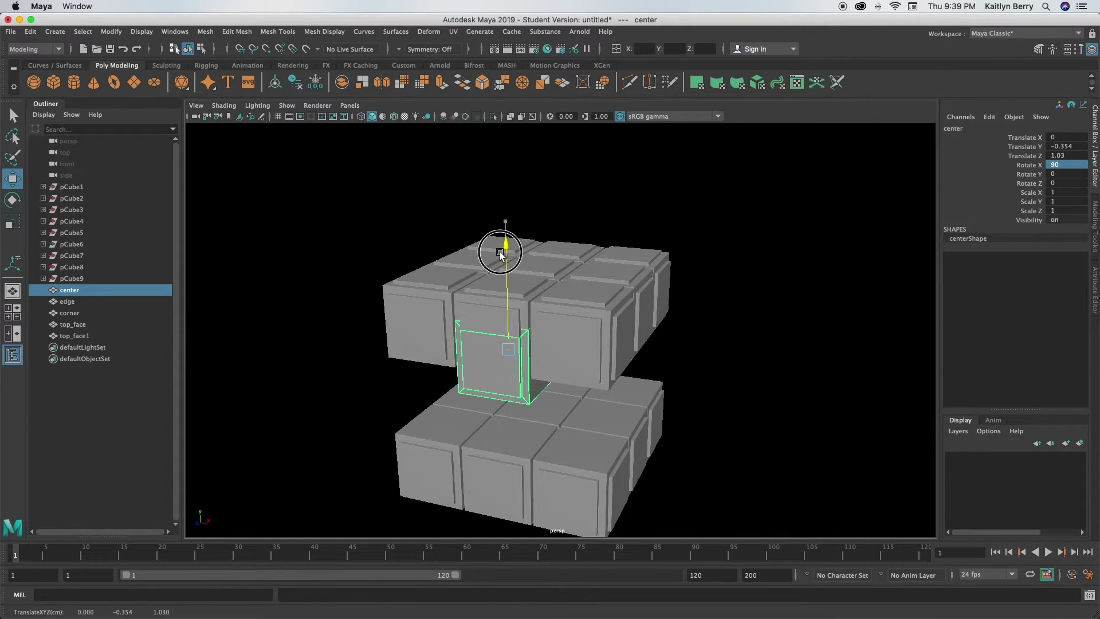
{"action": "double_click", "coordinate": [1071, 145]}
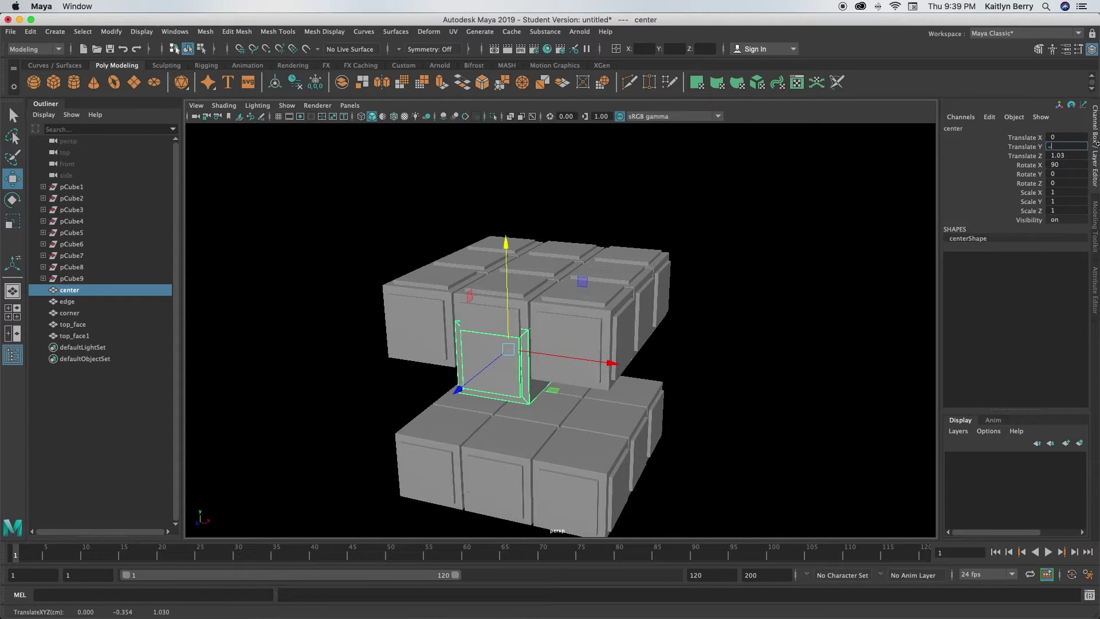
{"action": "type", "text": "-1.03"}
{"action": "key", "text": "Return"}
Raise the bottom layer top_face1 toward the center cube by setting its Translate Y to -2.06
{"action": "left_click_drag", "start_coordinate": [642, 310], "coordinate": [690, 280], "text": "alt"}
{"action": "right_click_drag", "start_coordinate": [526, 332], "coordinate": [553, 376], "text": "alt"}
{"action": "left_click_drag", "start_coordinate": [553, 376], "coordinate": [639, 329], "text": "alt"}
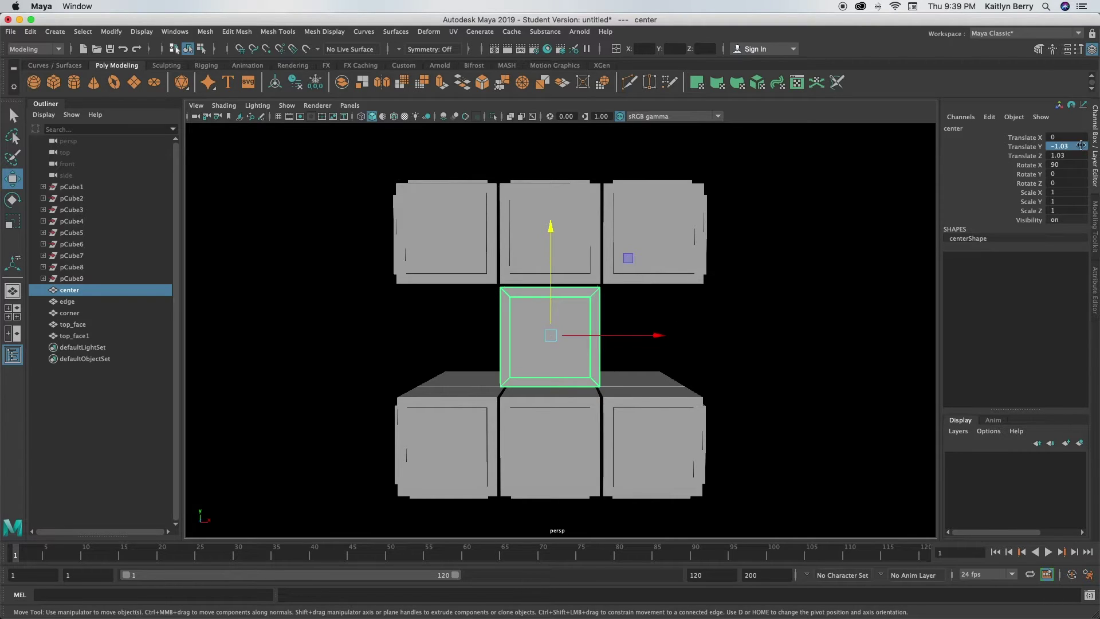
{"action": "left_click_drag", "start_coordinate": [730, 449], "coordinate": [681, 445], "text": "alt"}
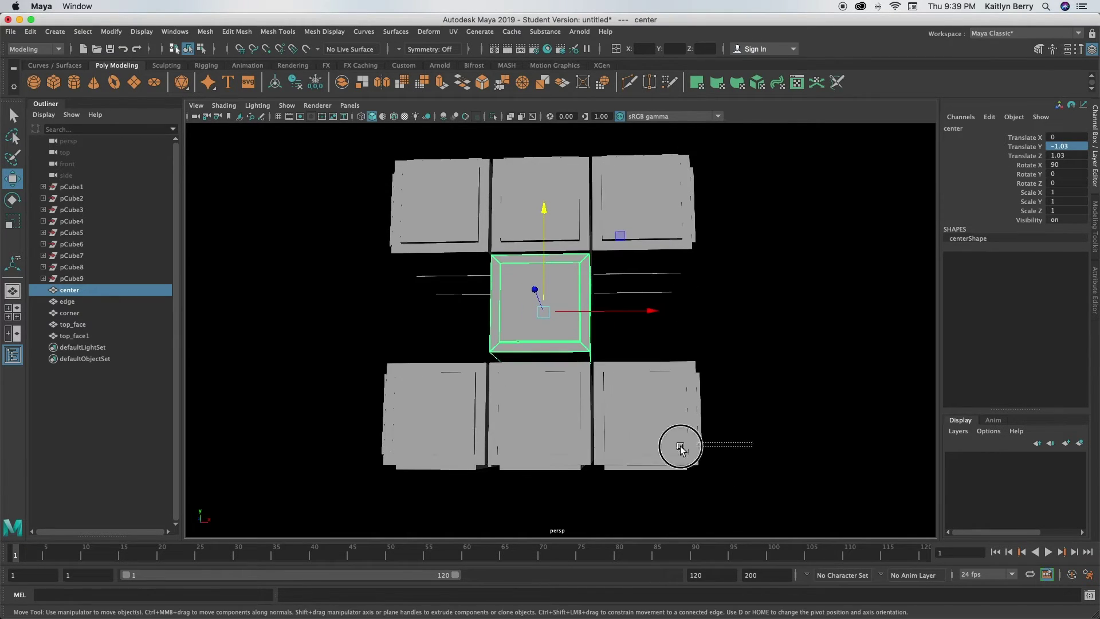
{"action": "left_click", "coordinate": [402, 435]}
{"action": "double_click", "coordinate": [1066, 146]}
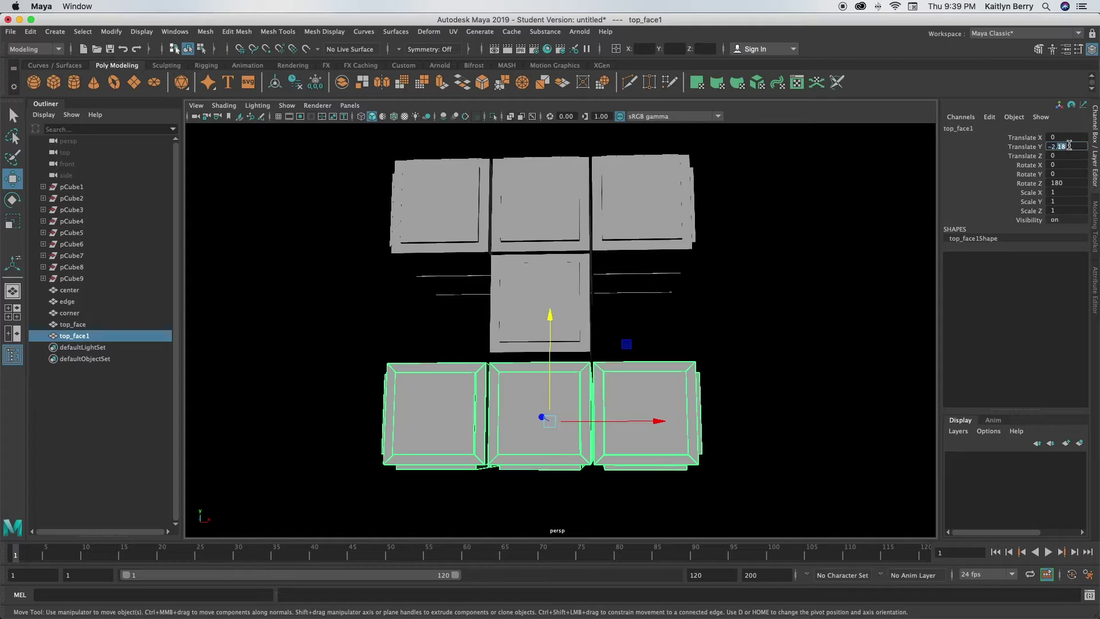
{"action": "type", "text": "06"}
{"action": "key", "text": "Return"}
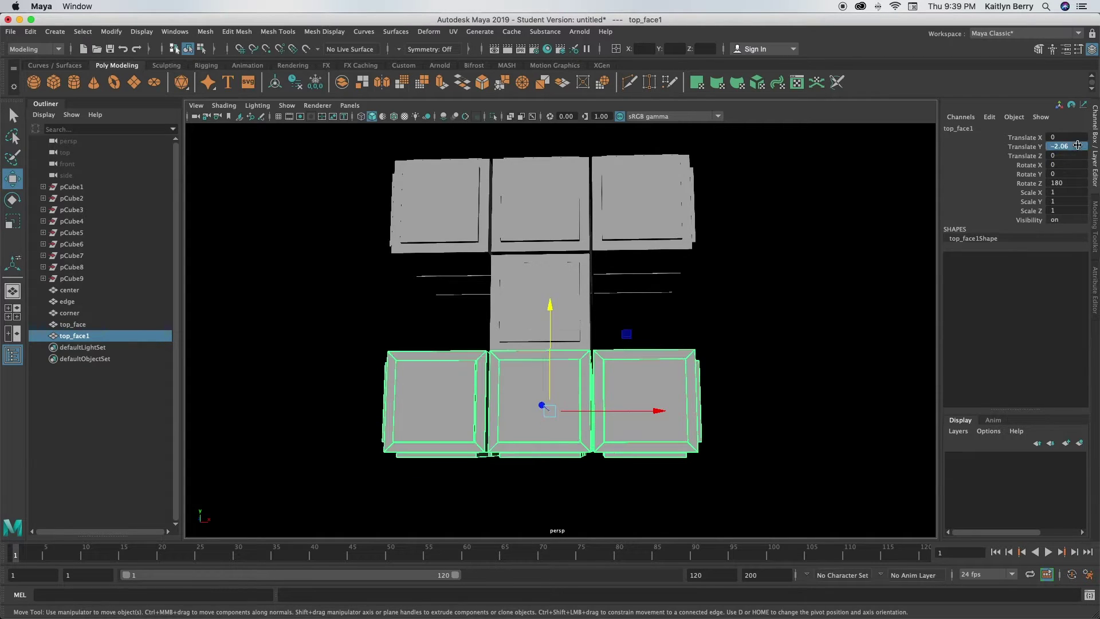
Adjust the gap beneath the center cube by setting the bottom layer's Translate Y to -2.09 and finally -2.12
{"action": "left_click_drag", "start_coordinate": [633, 358], "coordinate": [599, 386], "text": "alt"}
{"action": "left_click", "coordinate": [1074, 144]}
{"action": "type", "text": "9"}
{"action": "key", "text": "Return"}
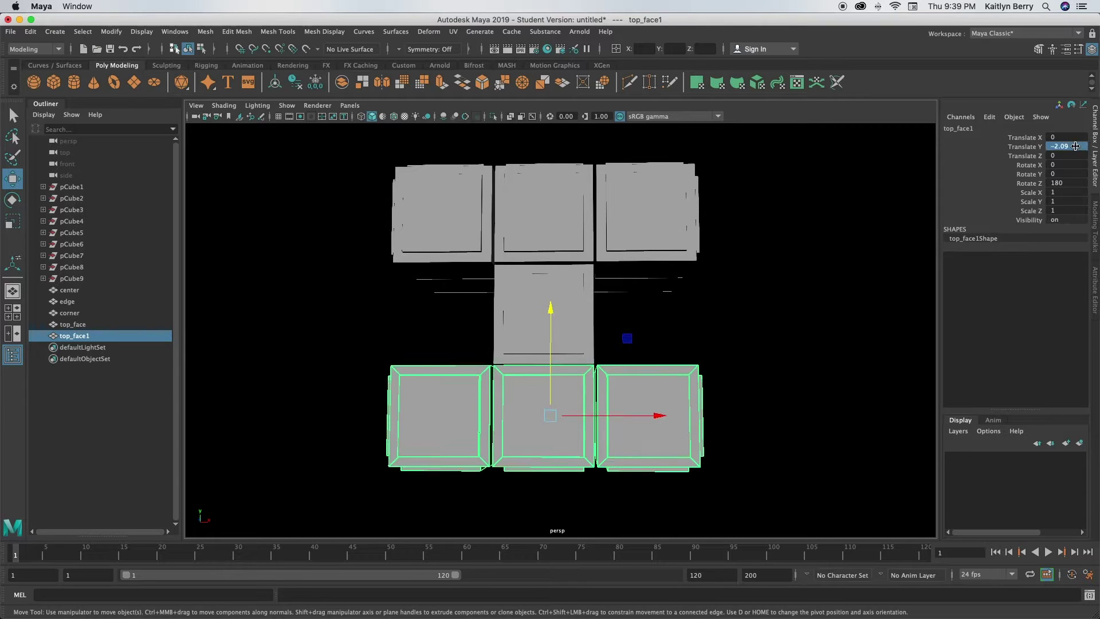
{"action": "left_click_drag", "start_coordinate": [569, 319], "coordinate": [602, 387], "text": "alt"}
{"action": "mouse_move", "coordinate": [602, 387]}
{"action": "right_mouse_down", "text": "alt"}
{"action": "mouse_move", "coordinate": [601, 373]}
{"action": "mouse_move", "coordinate": [541, 393]}
{"action": "mouse_move", "coordinate": [595, 368]}
{"action": "mouse_move", "coordinate": [590, 382]}
{"action": "right_mouse_up", "text": "alt"}
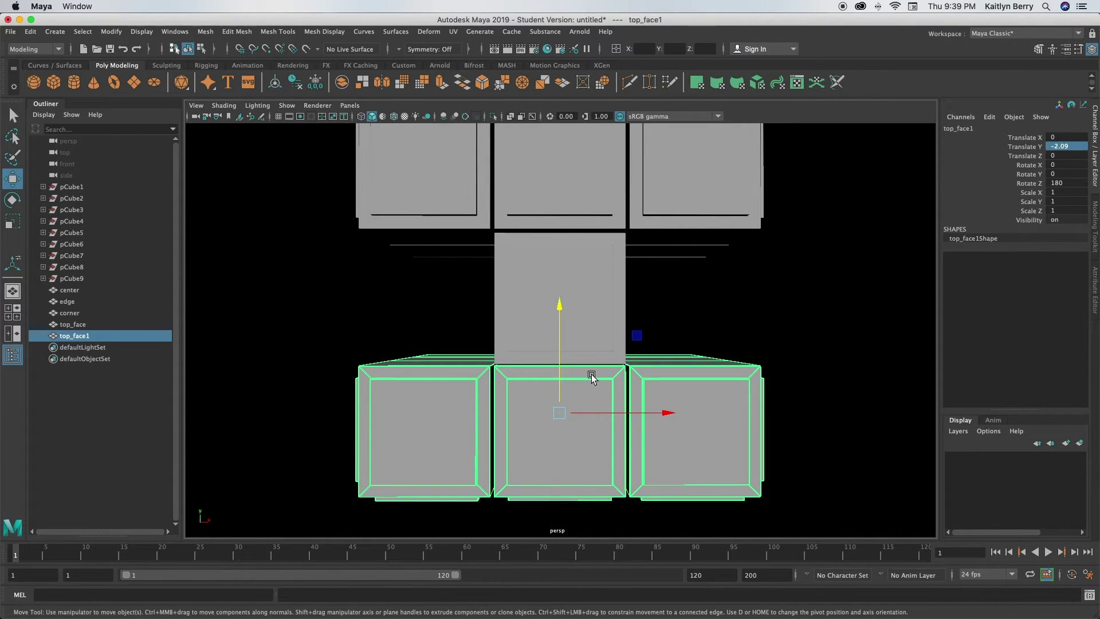
{"action": "left_click", "coordinate": [1076, 147]}
{"action": "key", "text": "Return"}
{"action": "left_click_drag", "start_coordinate": [690, 312], "coordinate": [686, 312], "text": "alt"}
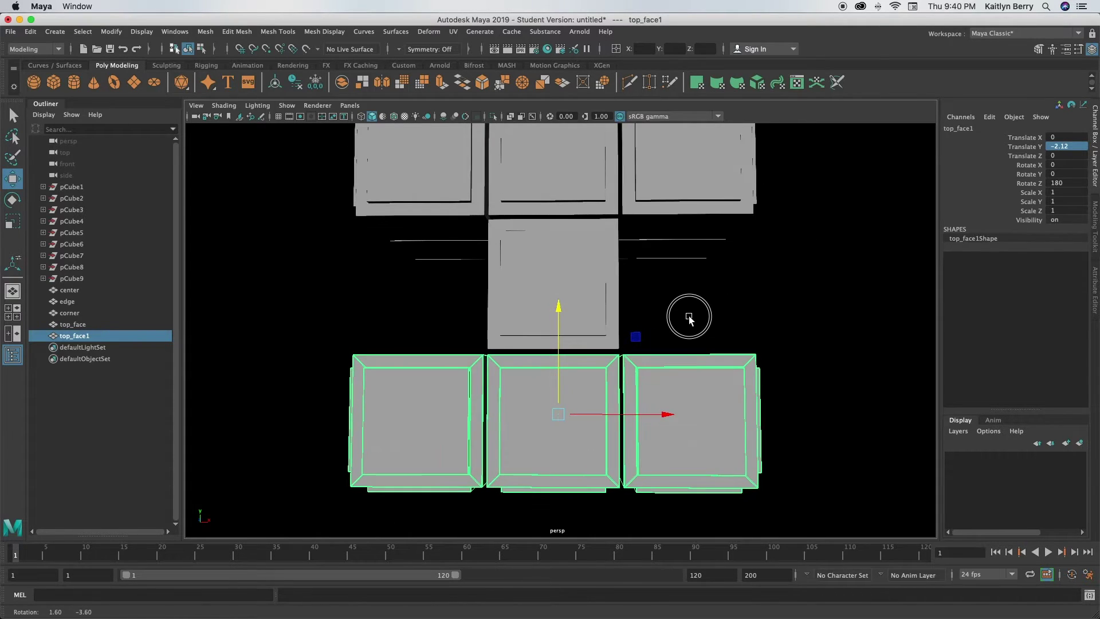
Duplicate the middle layer's center cube and place the copy at Translate X 1.03, Translate Z 0
{"action": "left_click_drag", "start_coordinate": [705, 358], "coordinate": [515, 344], "text": "alt"}
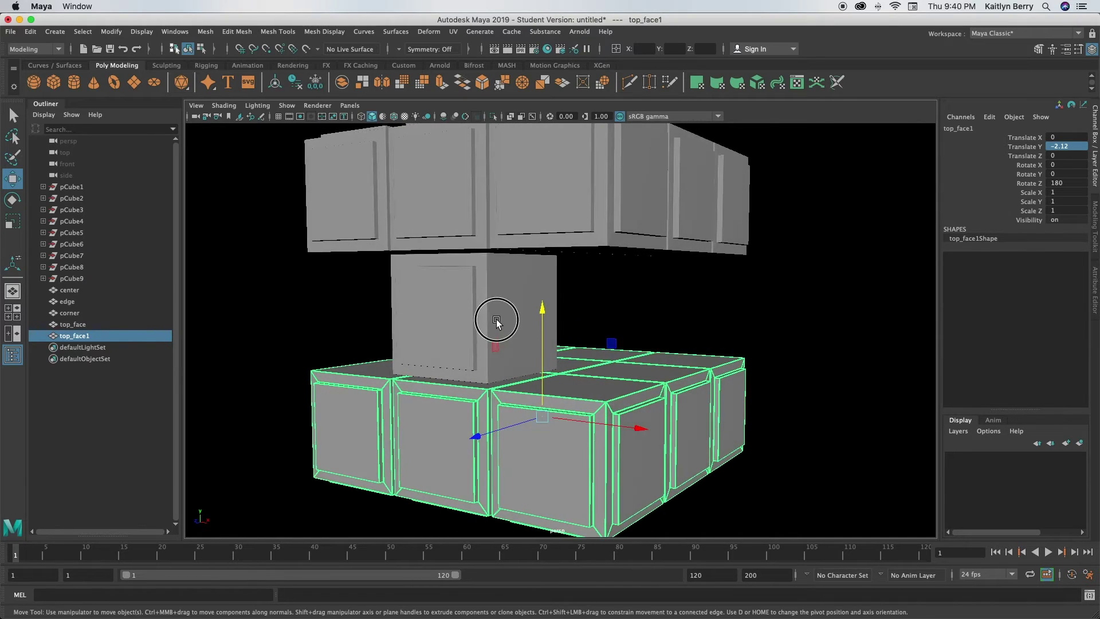
{"action": "left_click", "coordinate": [496, 318]}
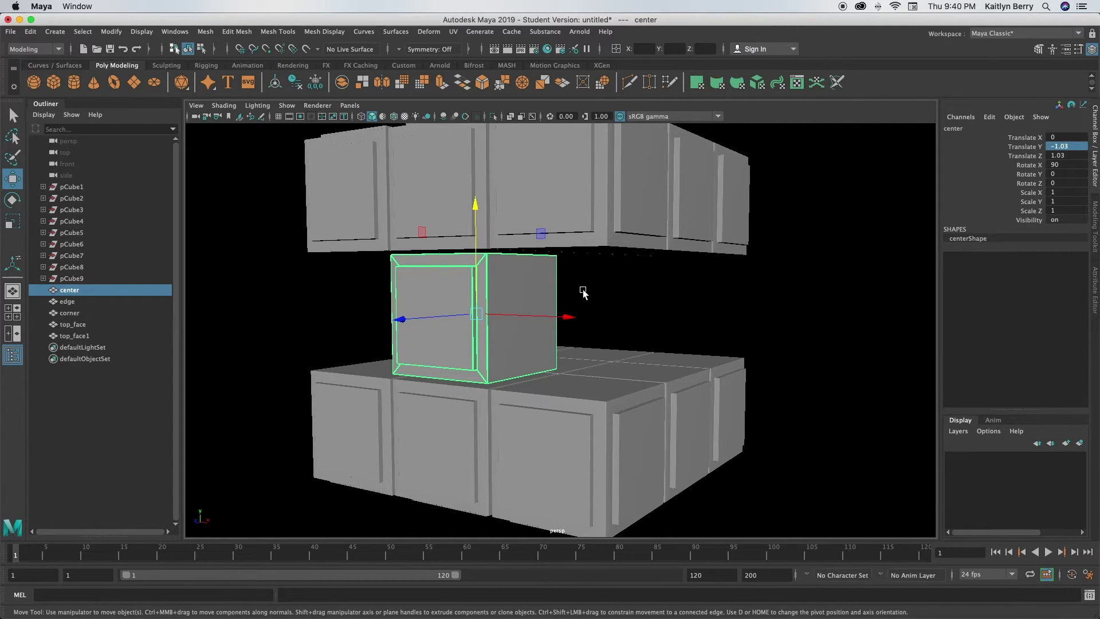
{"action": "key", "text": "super+d"}
{"action": "left_click_drag", "start_coordinate": [589, 381], "coordinate": [544, 400], "text": "alt"}
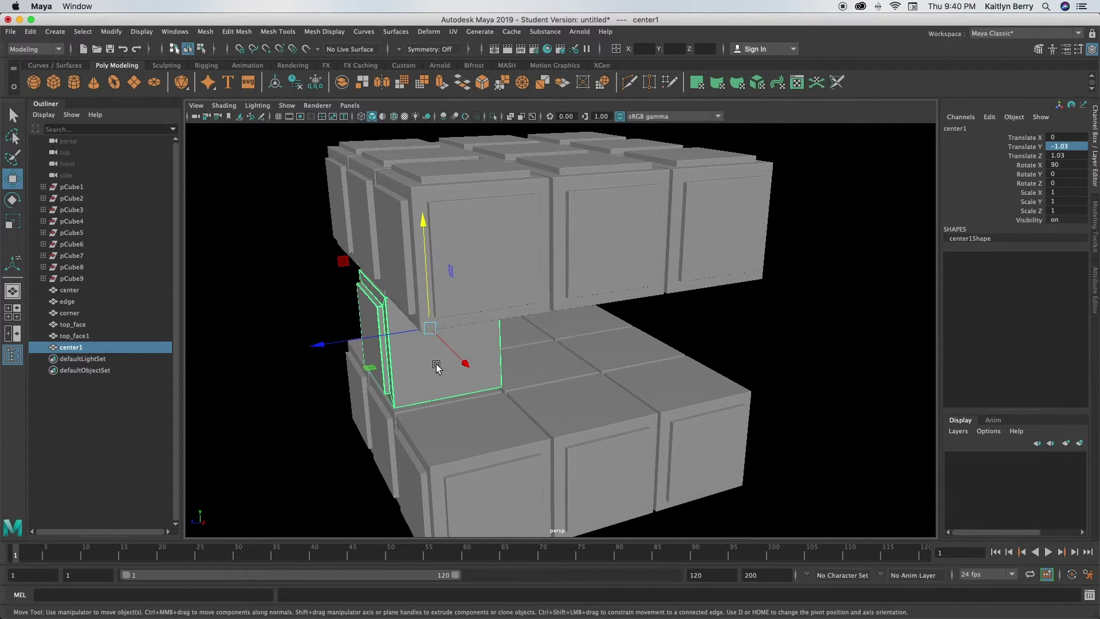
{"action": "left_click_drag", "start_coordinate": [466, 365], "coordinate": [496, 421]}
{"action": "left_click", "coordinate": [1067, 137]}
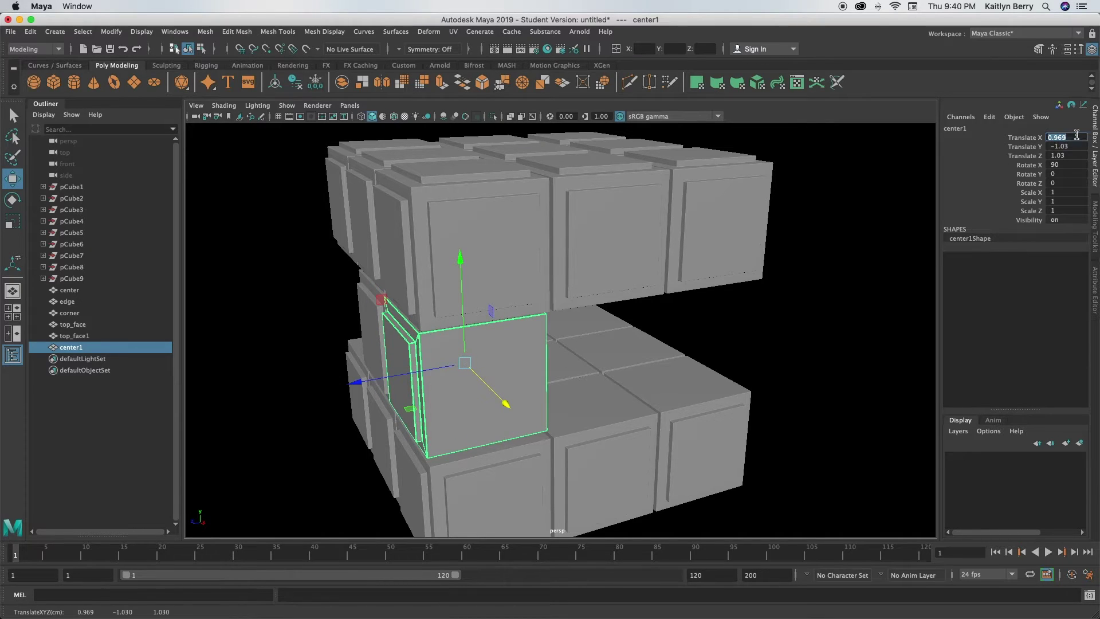
{"action": "key", "text": "Return"}
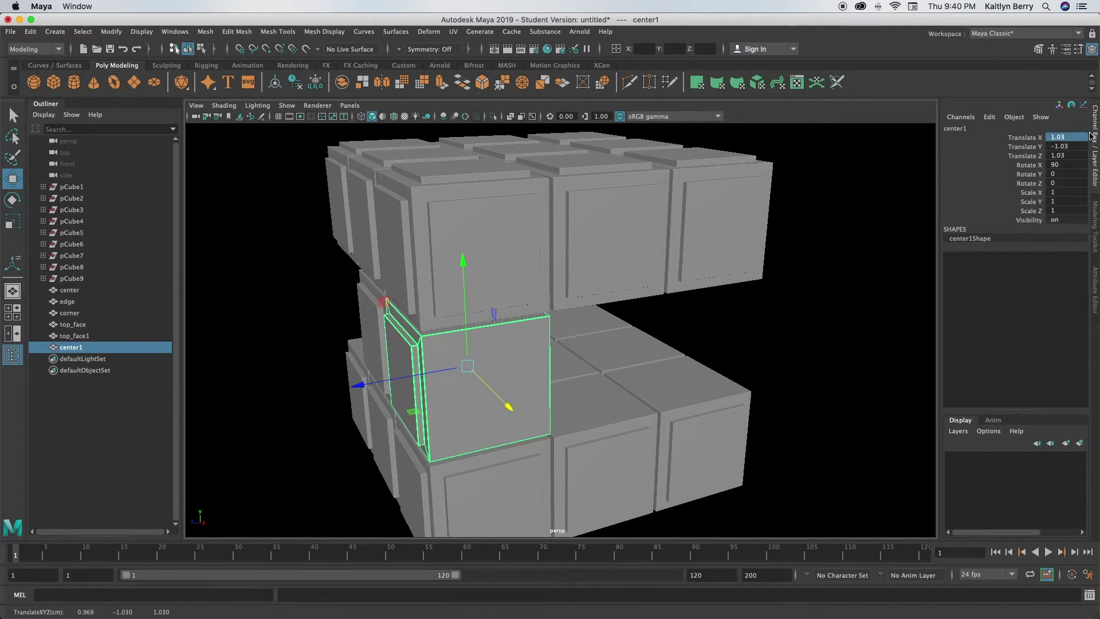
{"action": "left_click_drag", "start_coordinate": [364, 381], "coordinate": [449, 373]}
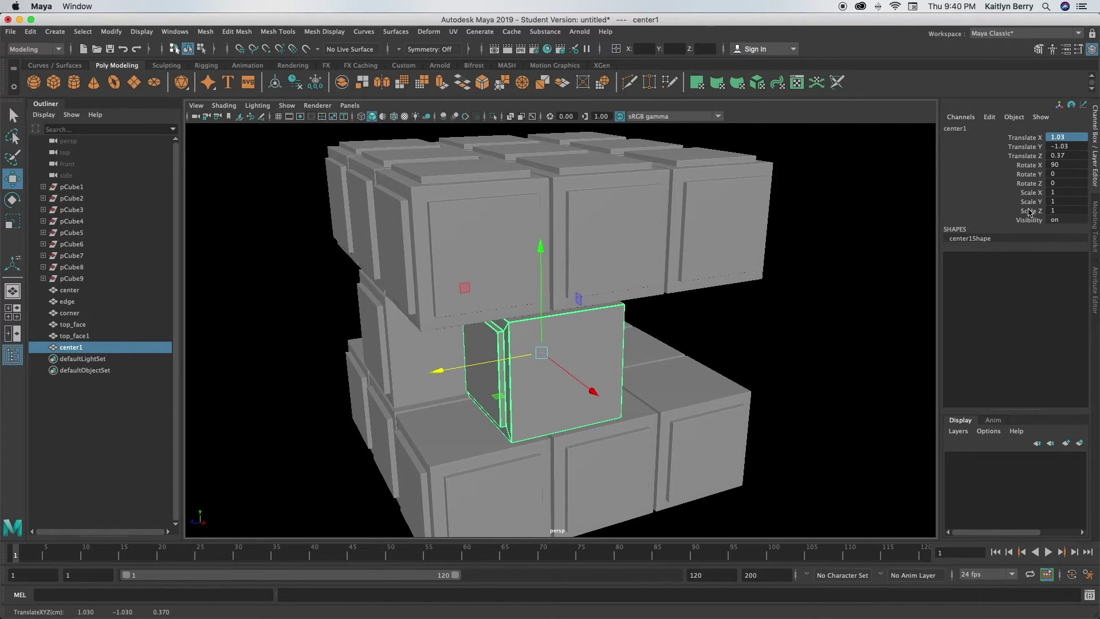
{"action": "double_click", "coordinate": [1058, 154]}
{"action": "type", "text": "0"}
{"action": "key", "text": "Return"}
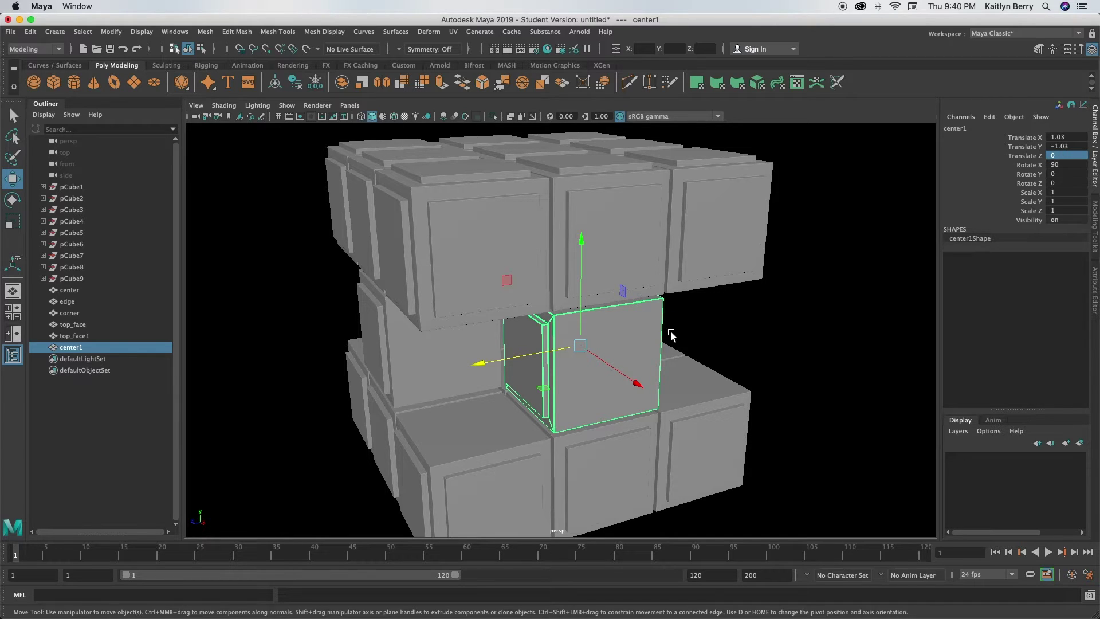
Rotate the copied center cube to Rotate Y 90 so its panel faces the adjacent side
{"action": "key", "text": "e"}
{"action": "left_click_drag", "start_coordinate": [574, 391], "coordinate": [818, 282]}
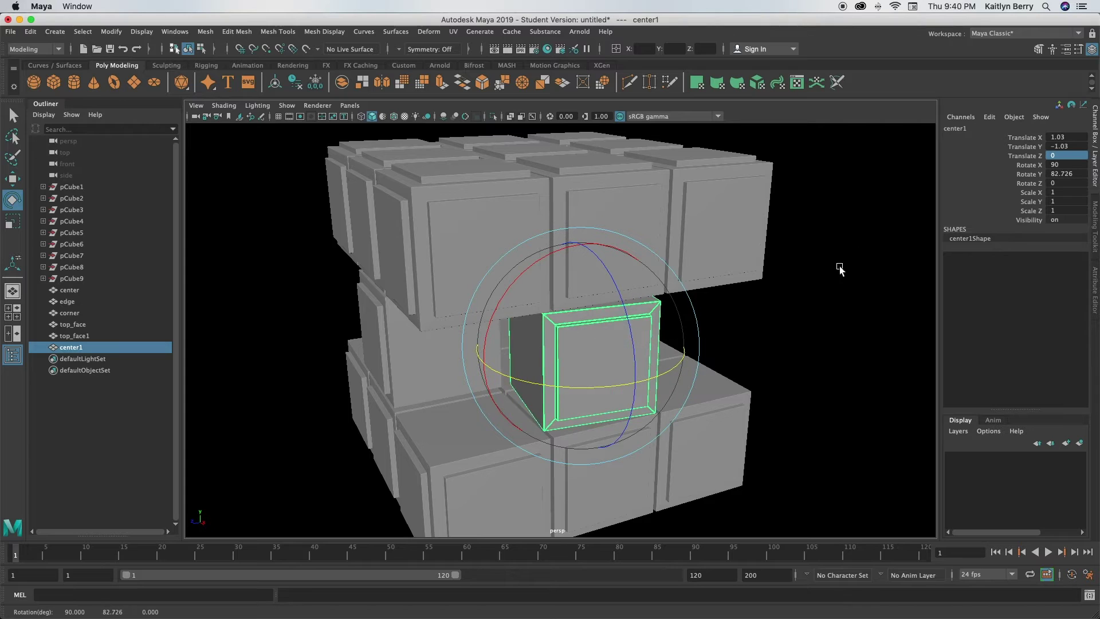
{"action": "double_click", "coordinate": [1077, 176]}
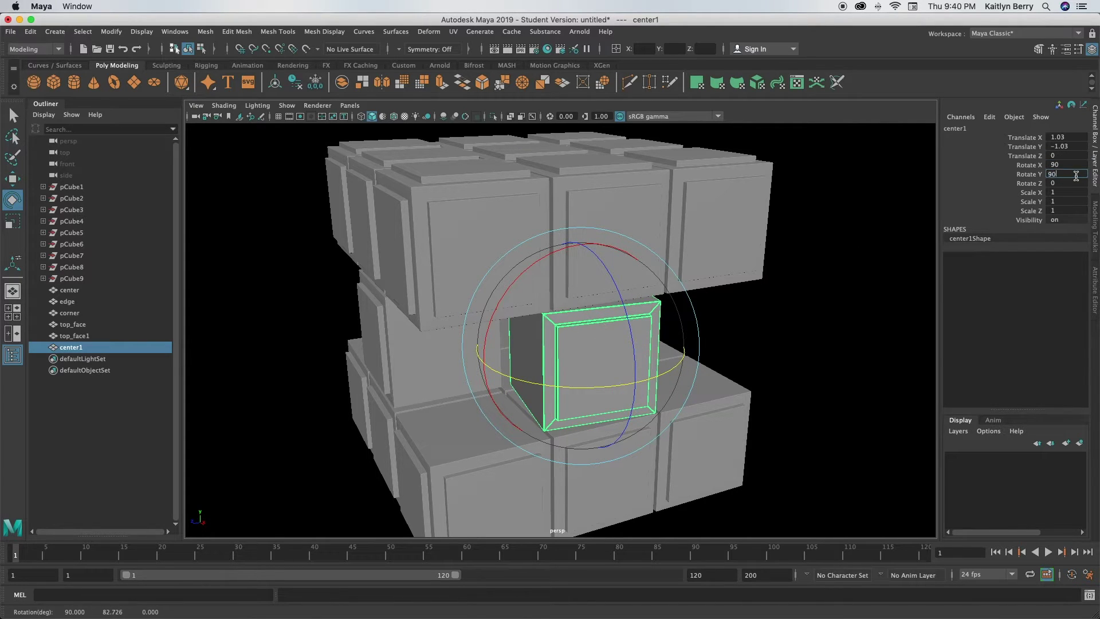
{"action": "key", "text": "Return"}
Duplicate the side center cube center1 and place the copy on the adjacent side at Translate X 0, Translate Z -1.03
{"action": "left_click_drag", "start_coordinate": [765, 343], "coordinate": [663, 302], "text": "alt"}
{"action": "key", "text": "ctrl+d"}
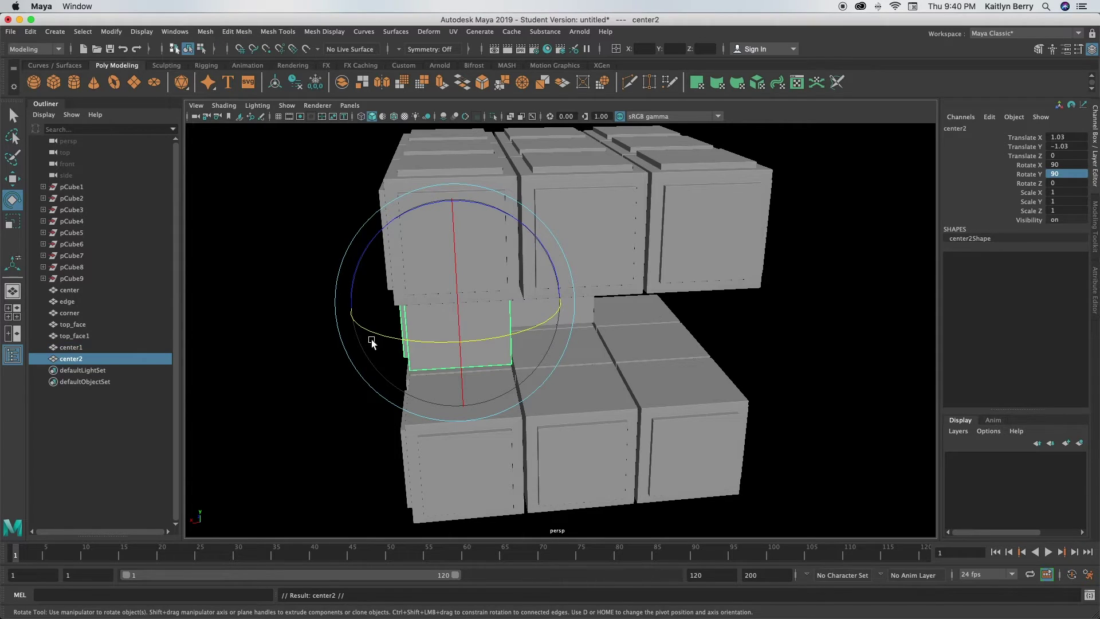
{"action": "key", "text": "w"}
{"action": "left_click_drag", "start_coordinate": [410, 366], "coordinate": [467, 331], "text": "alt"}
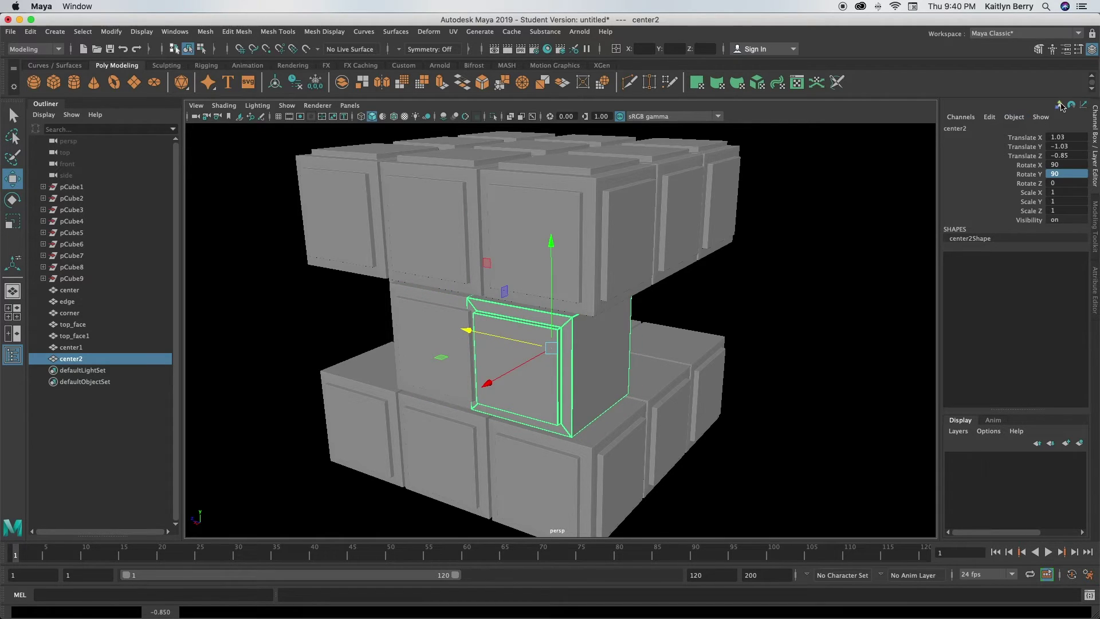
{"action": "left_click", "coordinate": [1080, 155]}
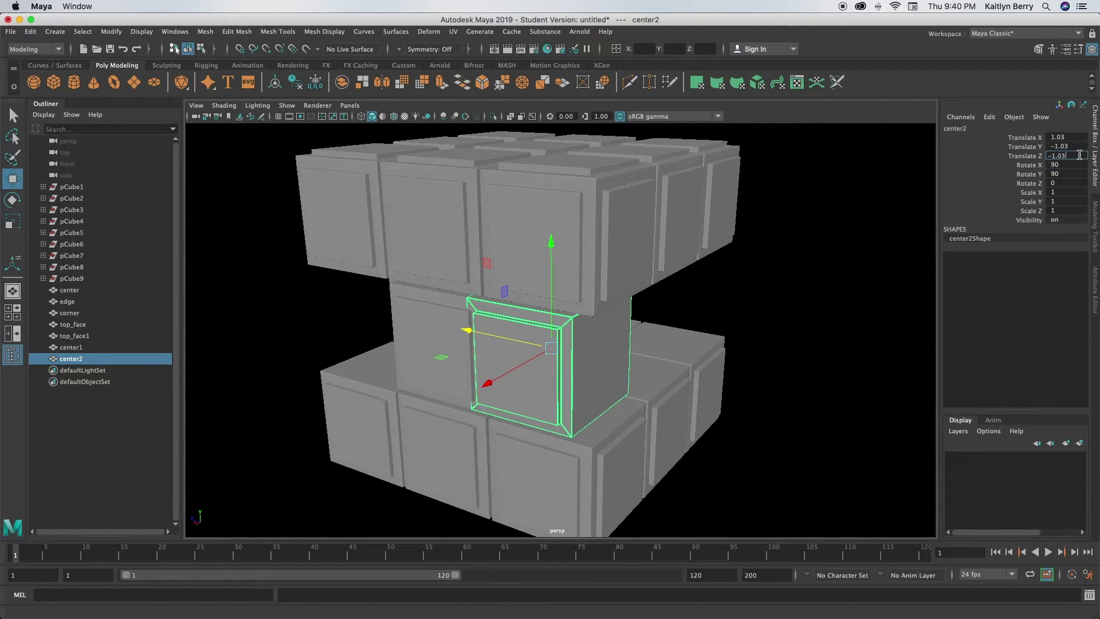
{"action": "key", "text": "Return"}
{"action": "left_click_drag", "start_coordinate": [518, 381], "coordinate": [568, 356]}
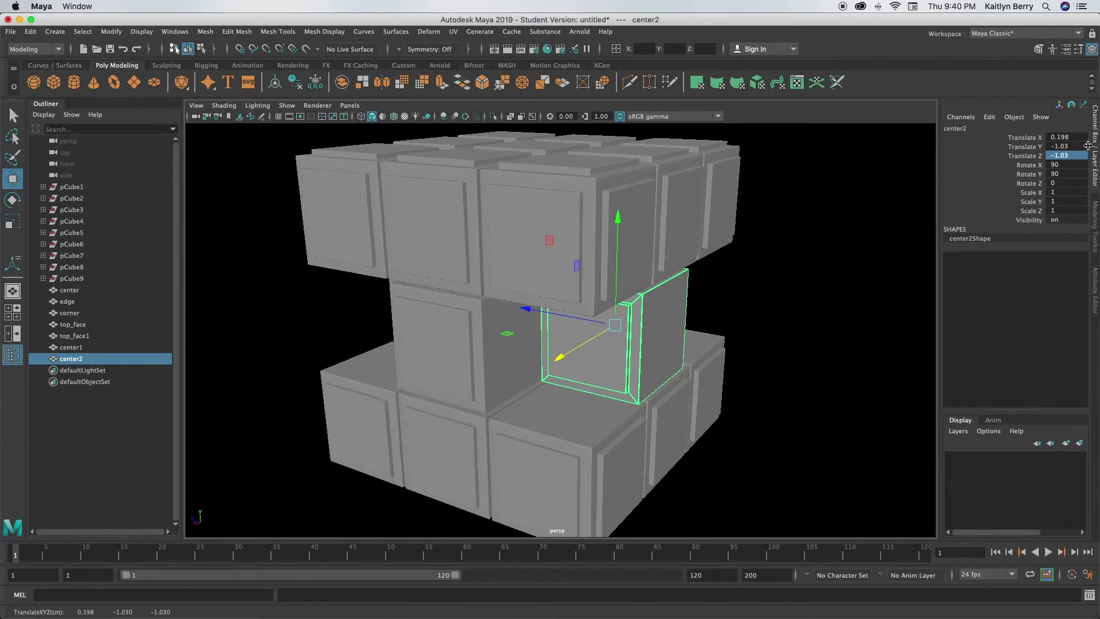
{"action": "left_click", "coordinate": [1067, 137]}
{"action": "type", "text": "0"}
{"action": "key", "text": "Return"}
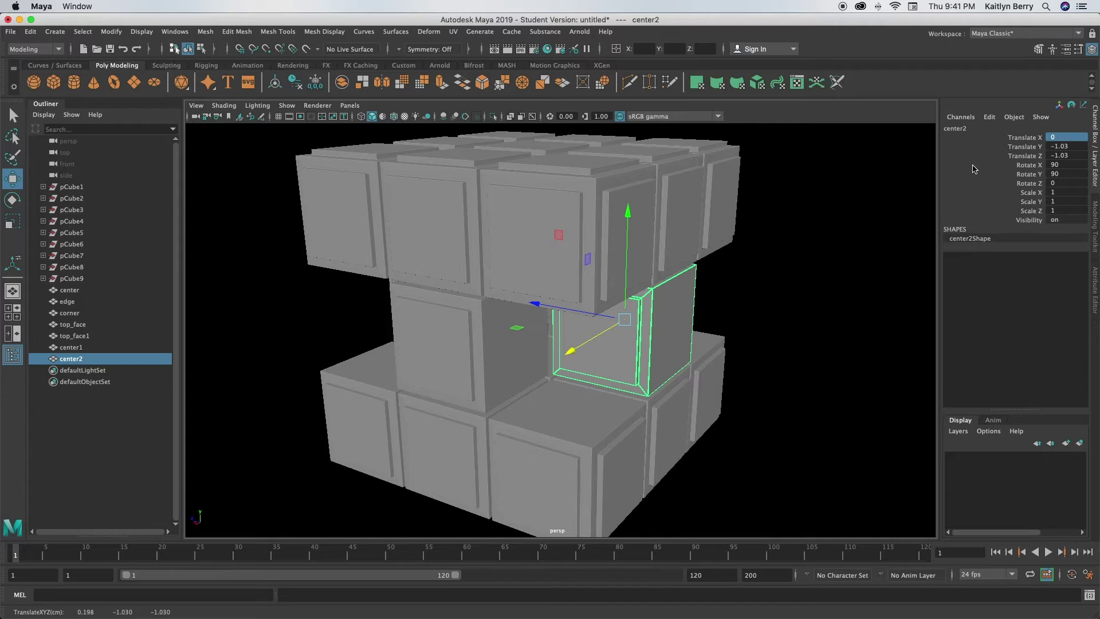
Turn the center2 cube to Rotate Y 180 so its panel faces outward
{"action": "key", "text": "e"}
{"action": "left_click_drag", "start_coordinate": [601, 353], "coordinate": [706, 346]}
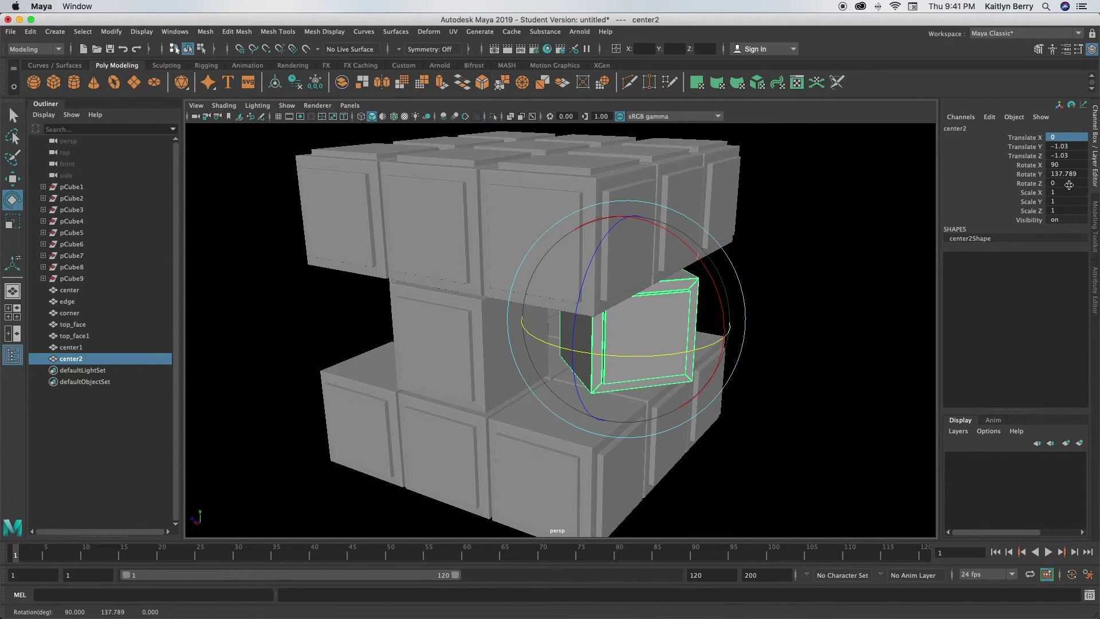
{"action": "double_click", "coordinate": [1064, 174]}
{"action": "type", "text": "180"}
{"action": "key", "text": "Return"}
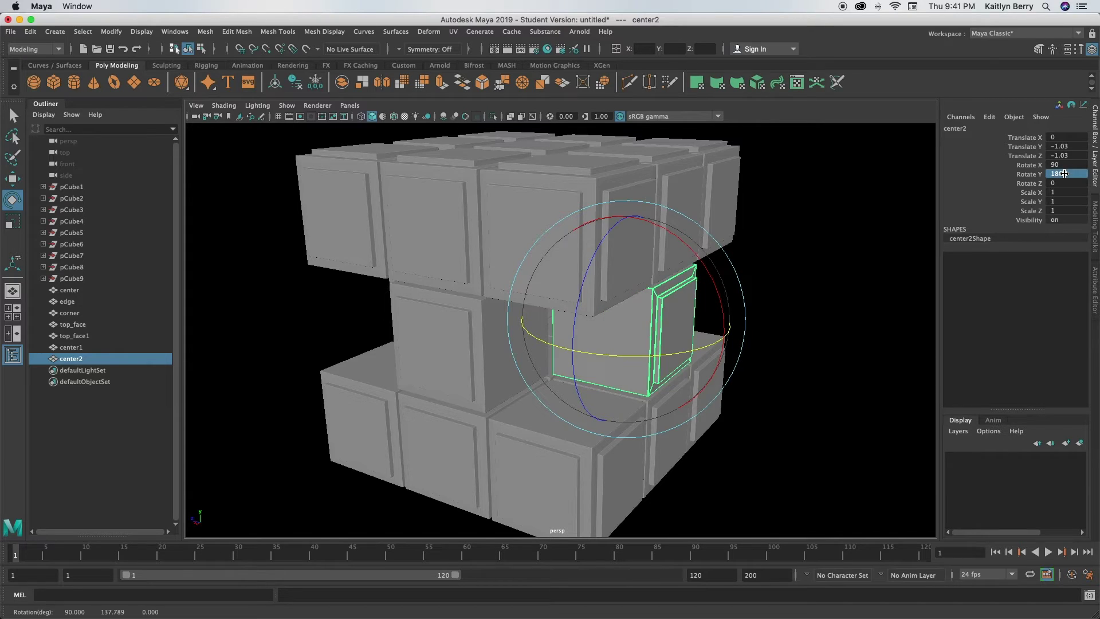
Duplicate the center2 cube and place the copy on the last open side at Translate X -1.03, Translate Z 0
{"action": "left_click_drag", "start_coordinate": [802, 269], "coordinate": [627, 283], "text": "alt"}
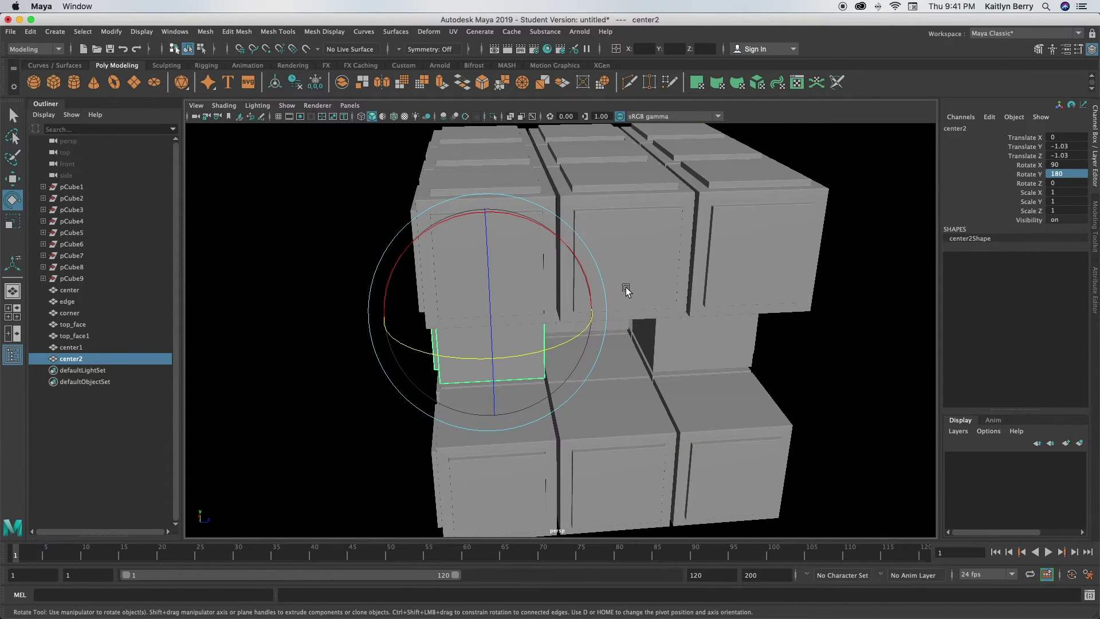
{"action": "key", "text": "ctrl+d"}
{"action": "key", "text": "w"}
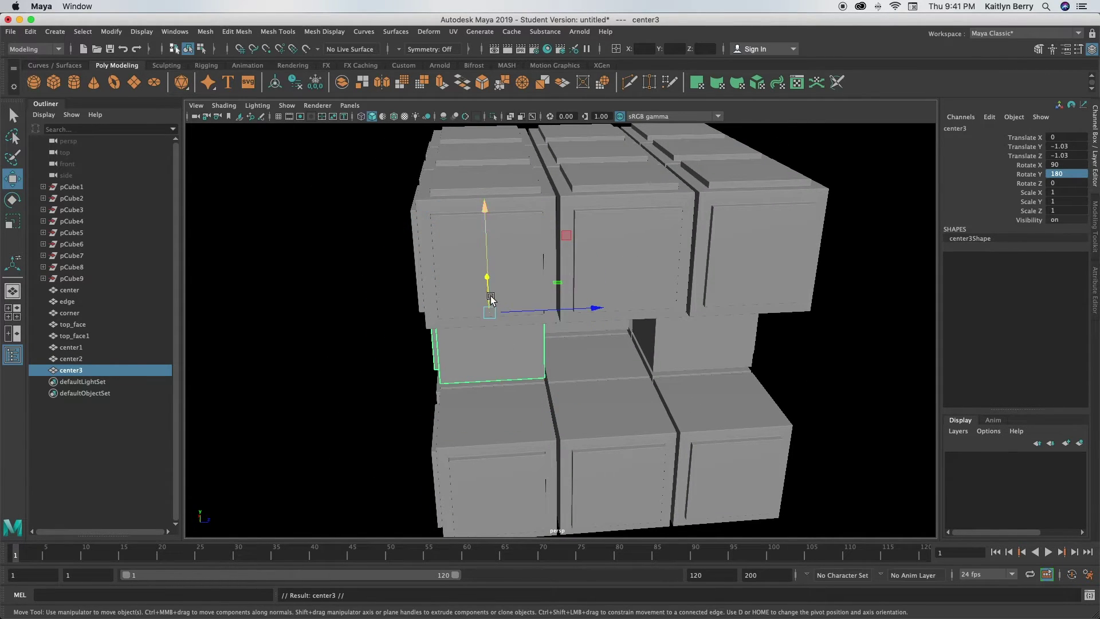
{"action": "left_click_drag", "start_coordinate": [491, 299], "coordinate": [504, 327], "text": "alt"}
{"action": "double_click", "coordinate": [1067, 138]}
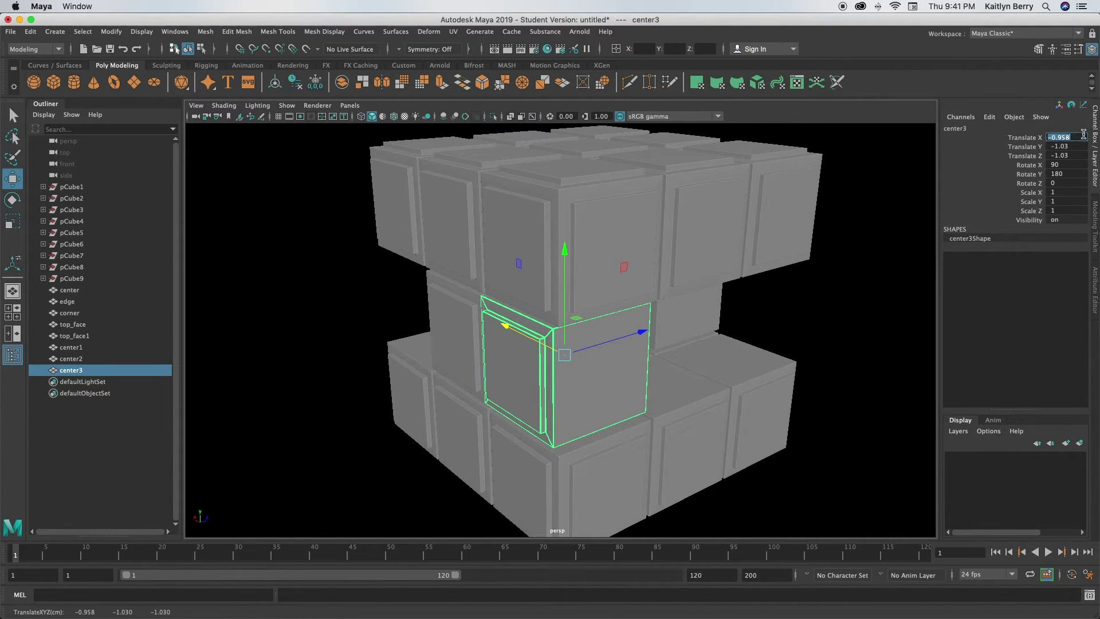
{"action": "type", "text": "-1.03"}
{"action": "key", "text": "Return"}
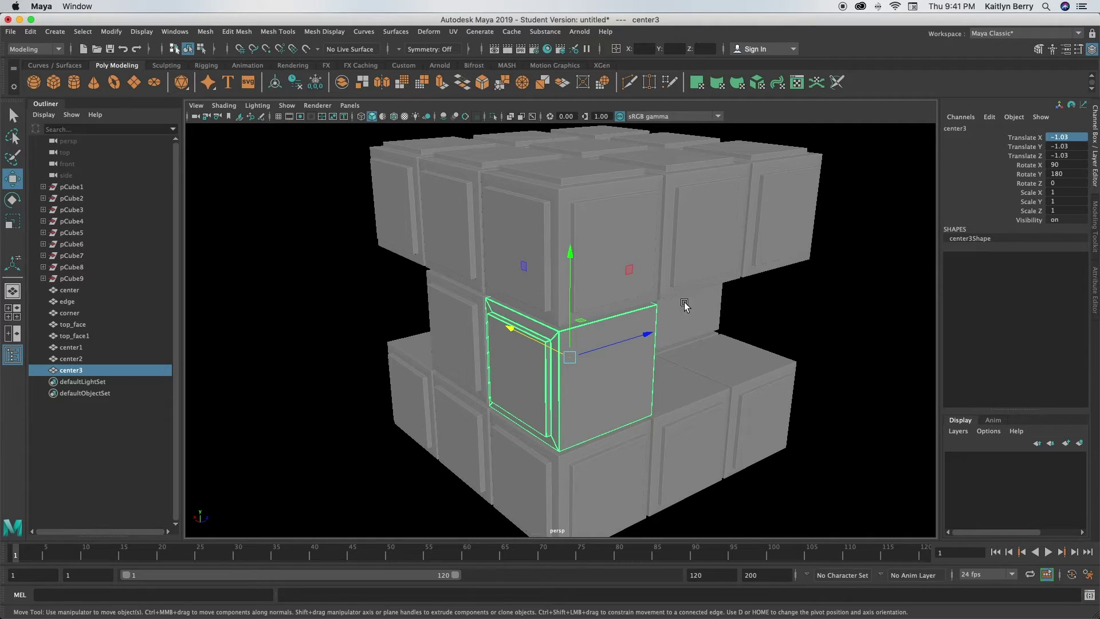
{"action": "left_click_drag", "start_coordinate": [643, 334], "coordinate": [681, 324]}
{"action": "double_click", "coordinate": [1067, 156]}
{"action": "type", "text": "0"}
{"action": "key", "text": "Return"}
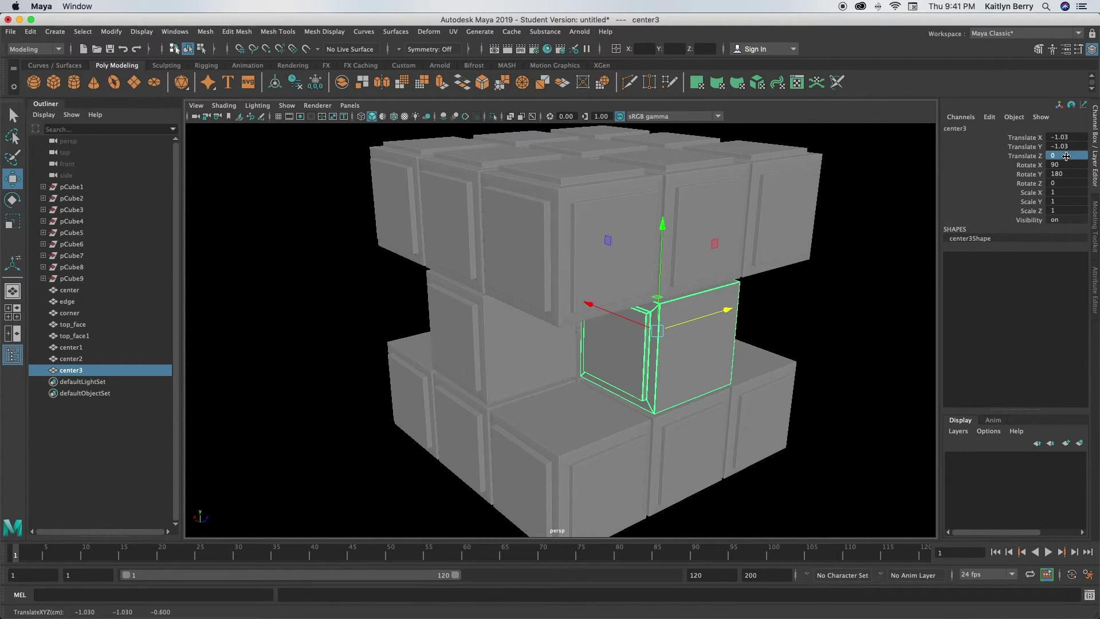
Turn the center3 cube to Rotate Y 270 so its panel faces outward, and deselect it
{"action": "key", "text": "e"}
{"action": "left_click_drag", "start_coordinate": [641, 368], "coordinate": [688, 348]}
{"action": "double_click", "coordinate": [1067, 173]}
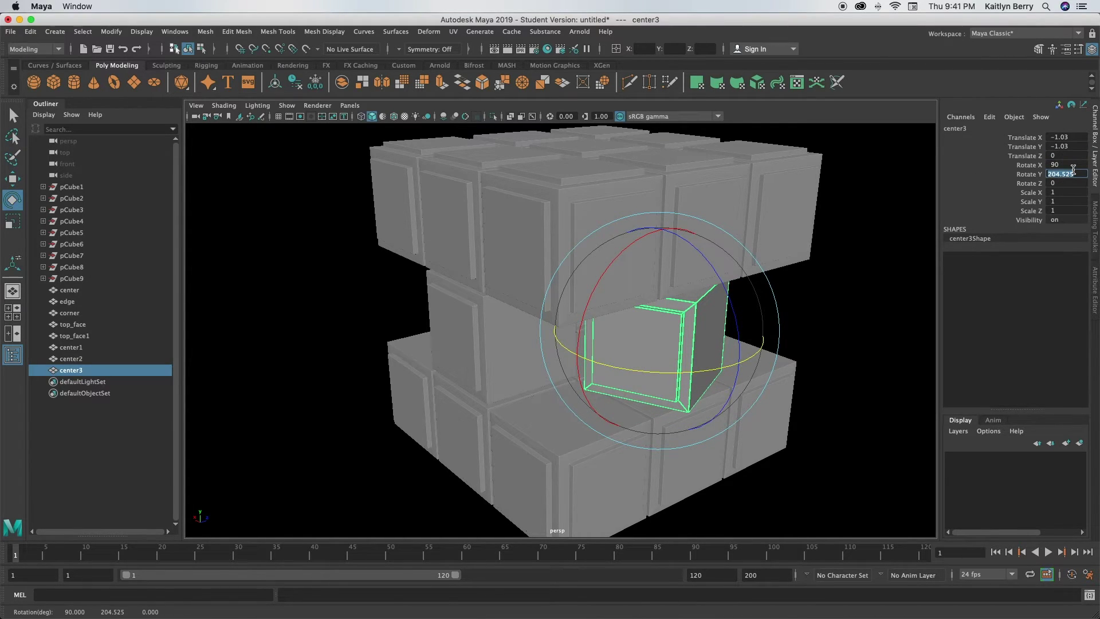
{"action": "type", "text": "270"}
{"action": "key", "text": "Return"}
{"action": "left_click", "coordinate": [844, 361]}
Lower the spare edge piece into the middle layer by setting its Translate Y to -1.03
{"action": "left_click_drag", "start_coordinate": [844, 361], "coordinate": [753, 358], "text": "alt"}
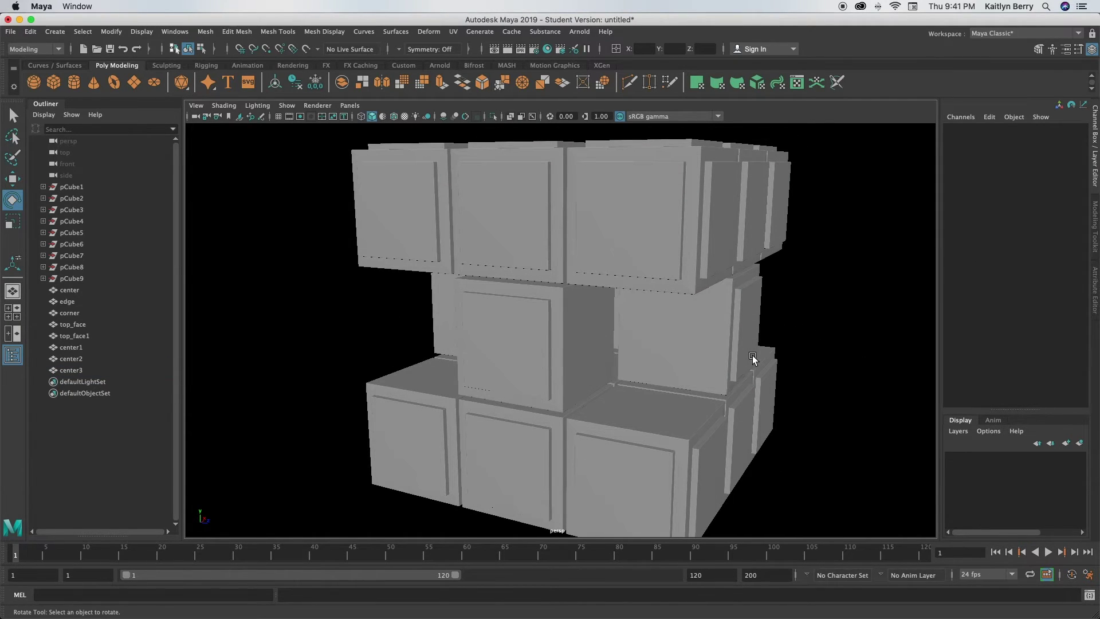
{"action": "left_click", "coordinate": [71, 300]}
{"action": "left_click_drag", "start_coordinate": [635, 292], "coordinate": [676, 405], "text": "alt"}
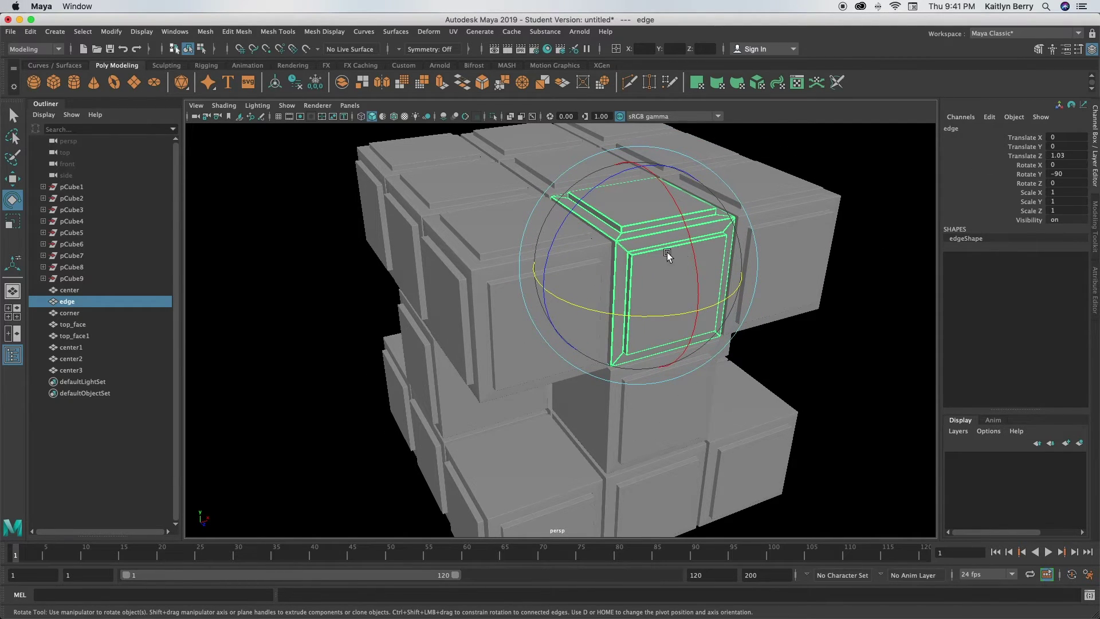
{"action": "key", "text": "w"}
{"action": "left_click_drag", "start_coordinate": [656, 184], "coordinate": [637, 319]}
{"action": "left_click", "coordinate": [1088, 144]}
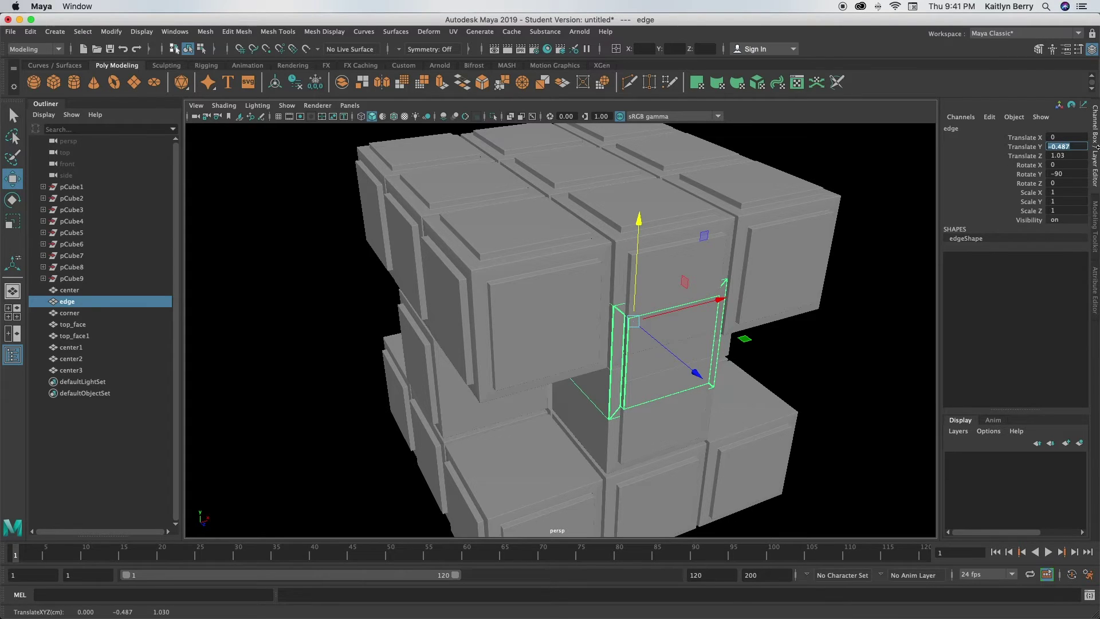
{"action": "type", "text": "-1.03"}
{"action": "key", "text": "Return"}
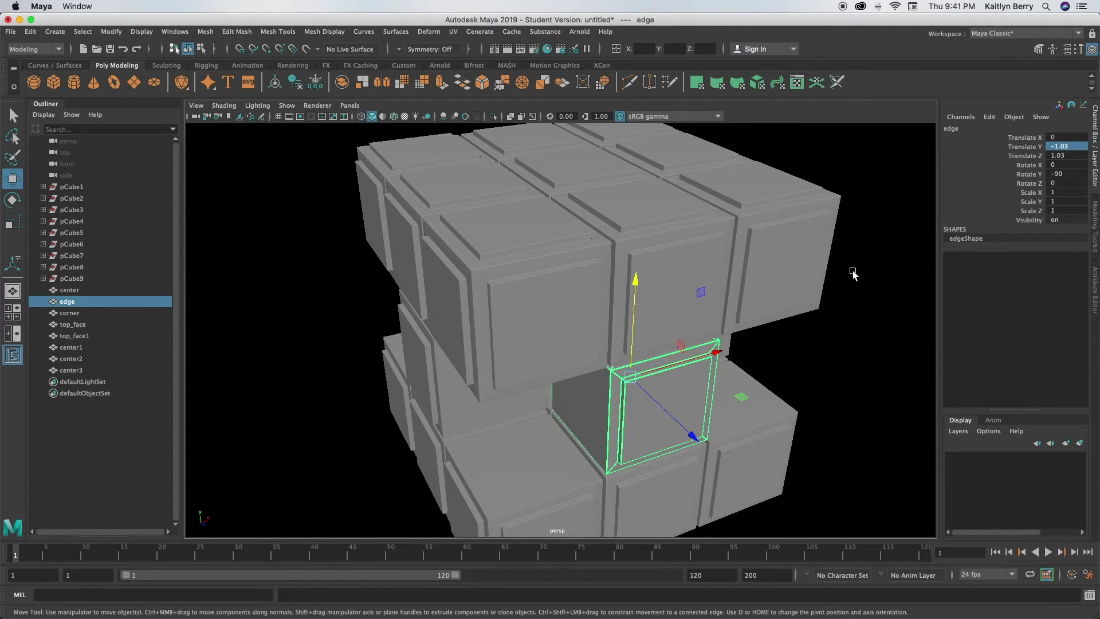
Shift the spare edge piece to the middle layer's open corner with Translate X -1.03
{"action": "left_click_drag", "start_coordinate": [716, 352], "coordinate": [635, 360]}
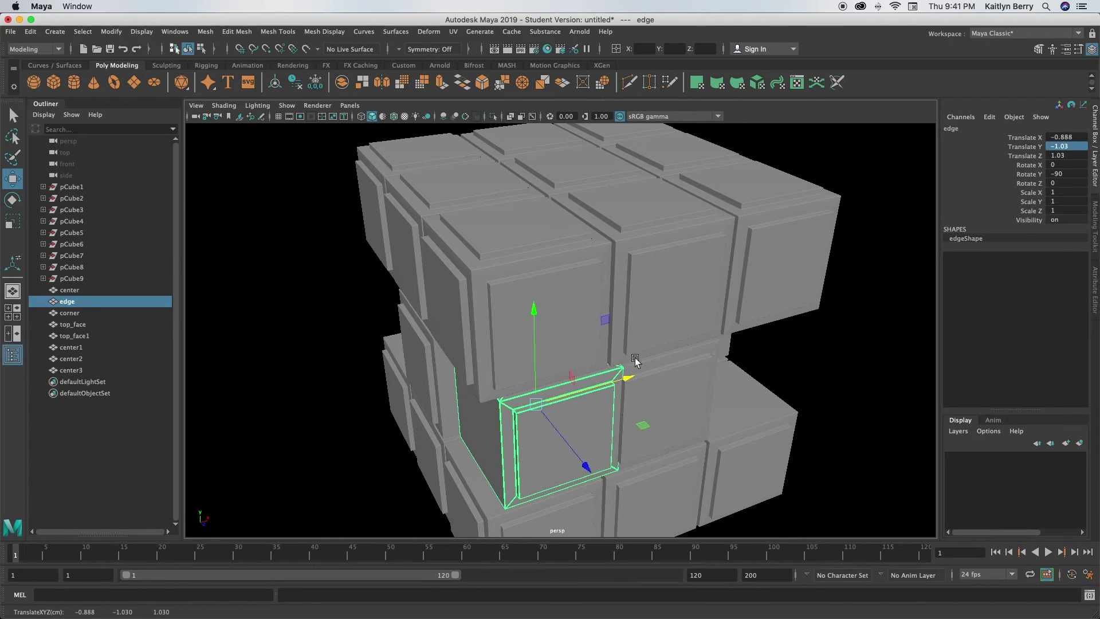
{"action": "double_click", "coordinate": [1067, 137]}
{"action": "type", "text": "-1.03"}
{"action": "key", "text": "Return"}
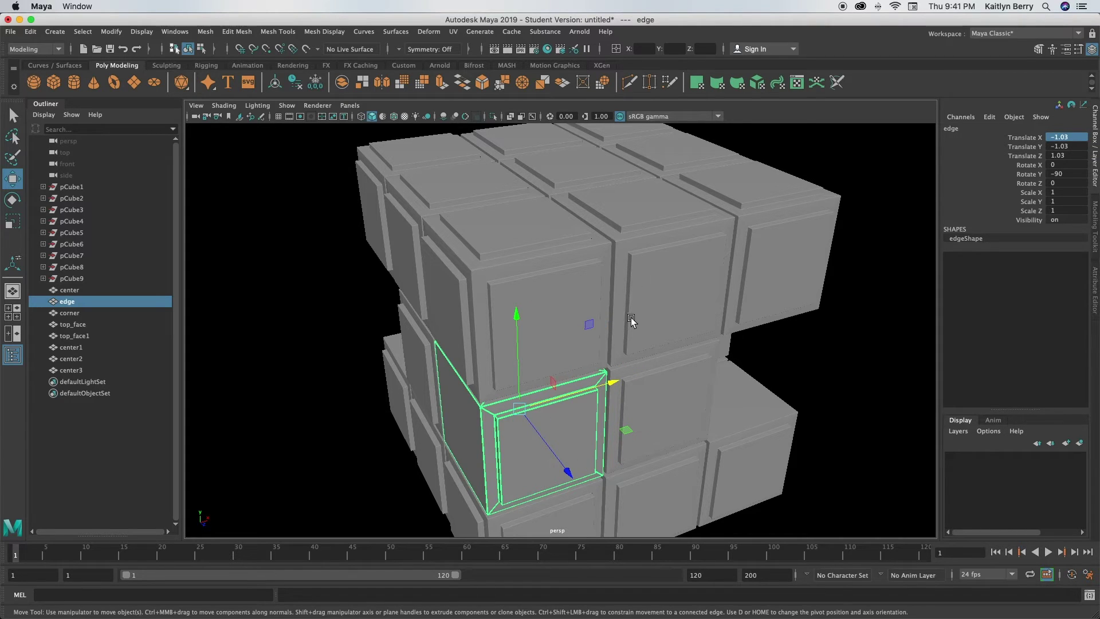
Turn the spare edge piece to Rotate X 90 so both of its panels face outward at the corner
{"action": "key", "text": "e"}
{"action": "left_click_drag", "start_coordinate": [688, 432], "coordinate": [659, 398], "text": "alt"}
{"action": "left_click_drag", "start_coordinate": [501, 272], "coordinate": [454, 371], "text": "alt"}
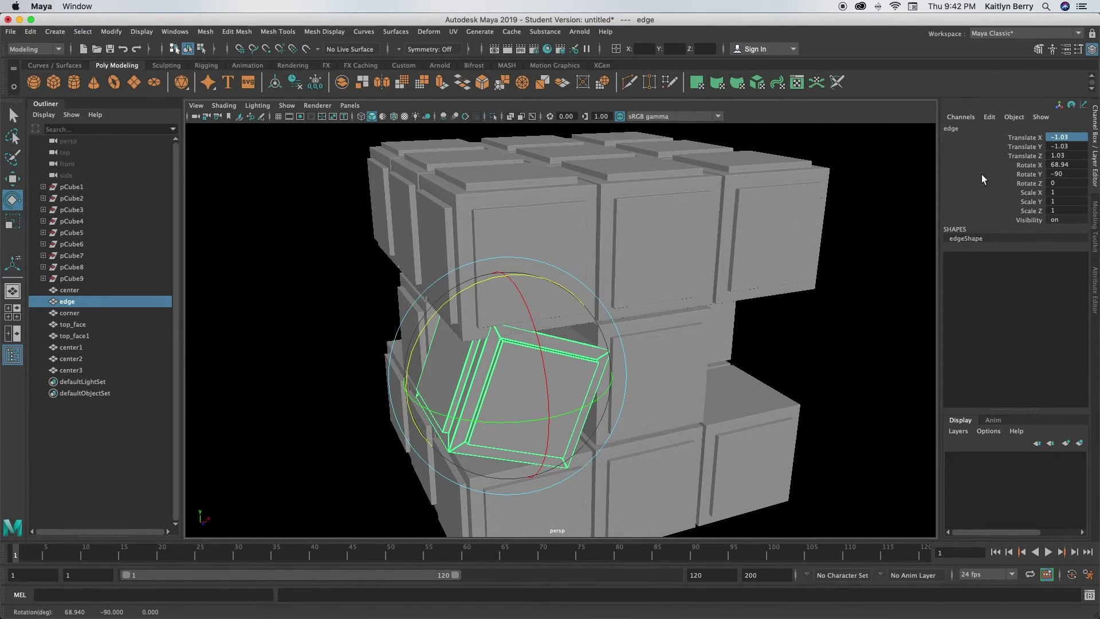
{"action": "left_click", "coordinate": [1067, 165]}
{"action": "type", "text": "90"}
{"action": "key", "text": "Return"}
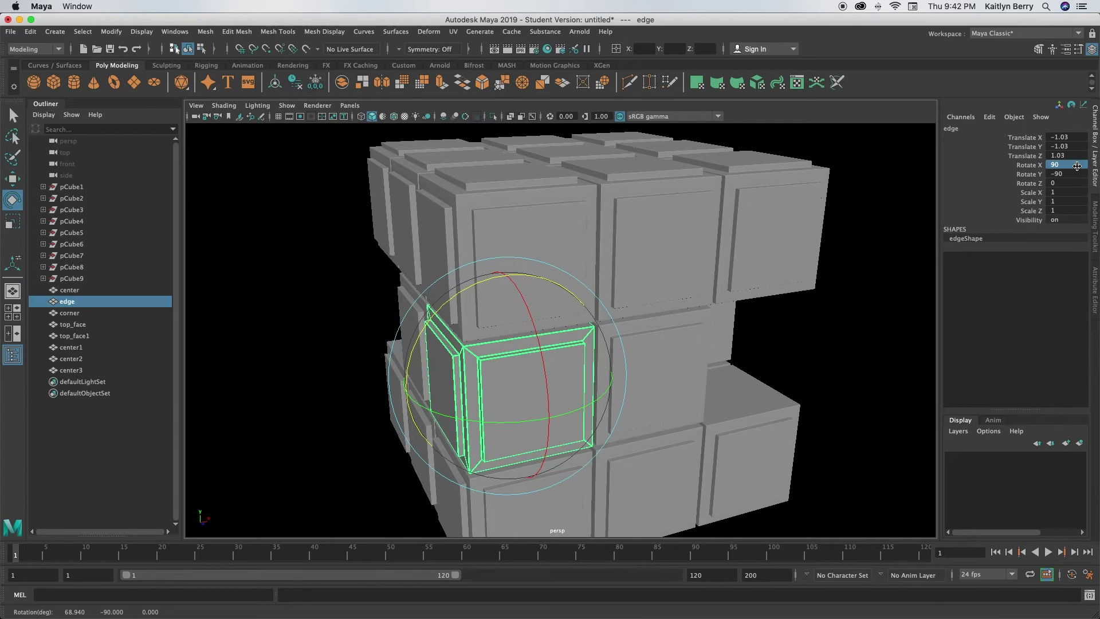
Duplicate the middle layer's edge piece and place the copy in the next corner at Translate Z -1.03
{"action": "mouse_move", "coordinate": [568, 401]}
{"action": "left_mouse_down", "text": "alt"}
{"action": "mouse_move", "coordinate": [555, 415]}
{"action": "mouse_move", "coordinate": [581, 410]}
{"action": "left_mouse_up", "text": "alt"}
{"action": "key", "text": "ctrl+d"}
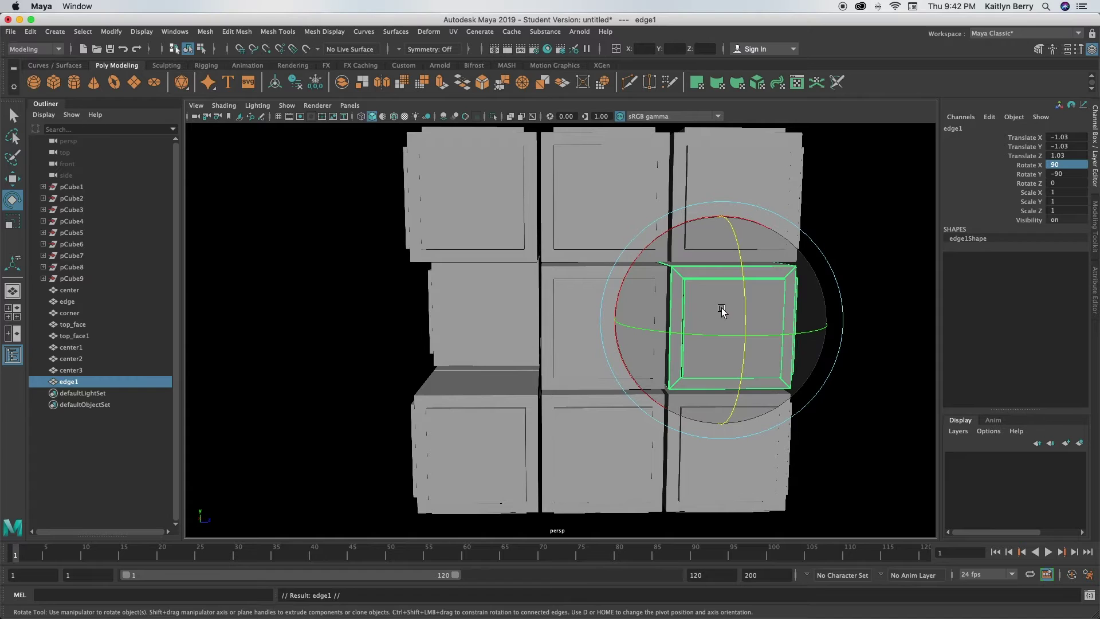
{"action": "key", "text": "w"}
{"action": "left_click_drag", "start_coordinate": [793, 320], "coordinate": [540, 319]}
{"action": "double_click", "coordinate": [1076, 156]}
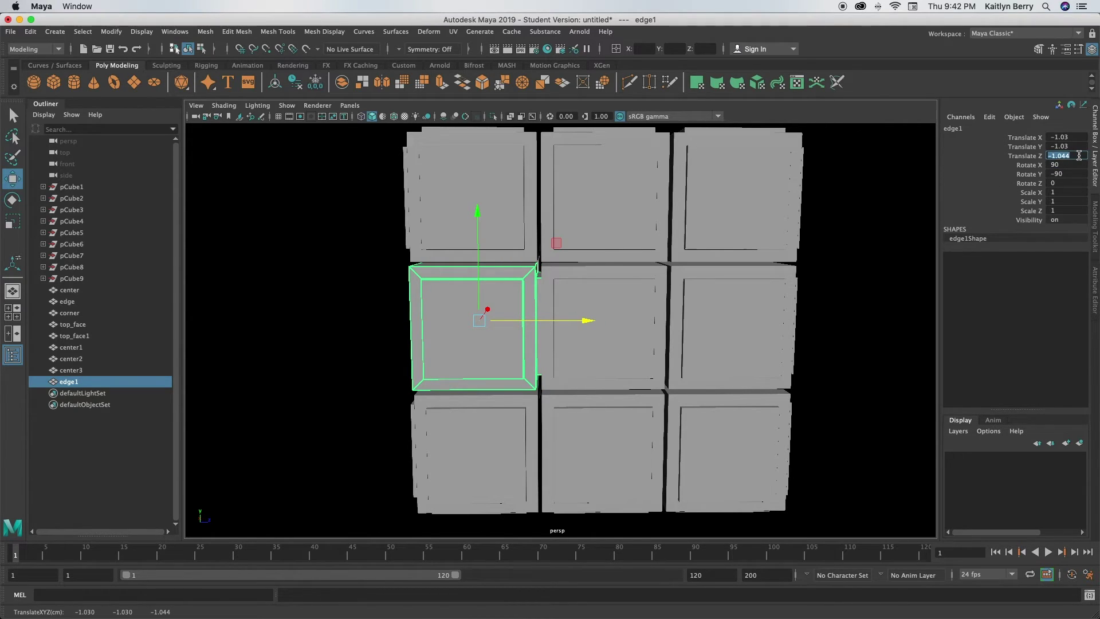
{"action": "type", "text": "-1.03"}
{"action": "key", "text": "Return"}
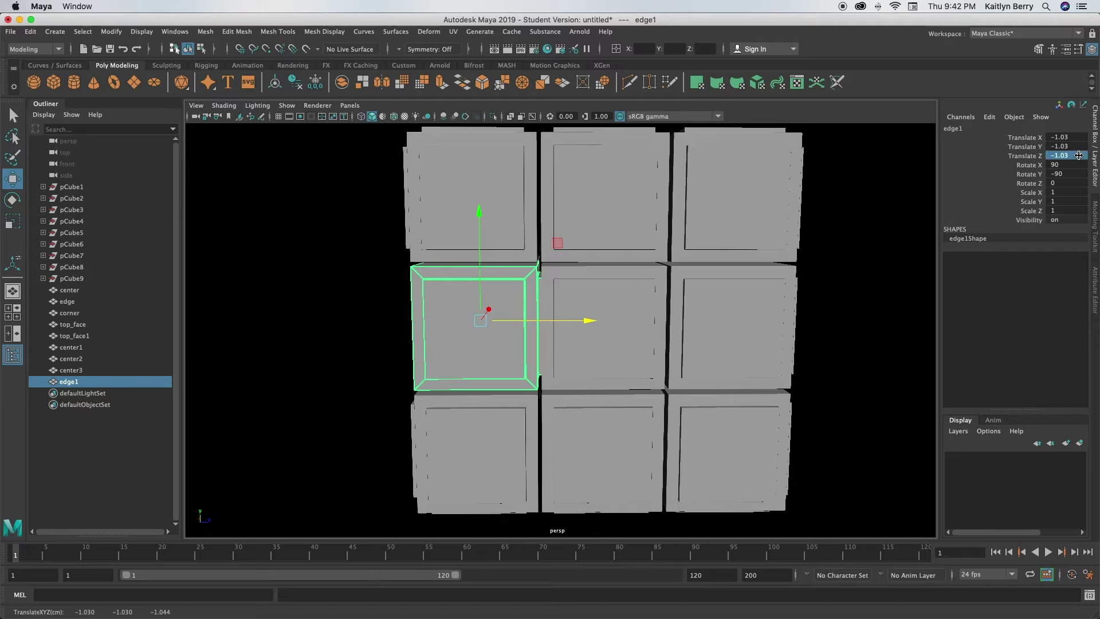
Rotate the edge1 piece to Rotate X 0, Y 90, Z 90 so both panels face outward
{"action": "left_click_drag", "start_coordinate": [452, 216], "coordinate": [430, 348], "text": "alt"}
{"action": "key", "text": "r"}
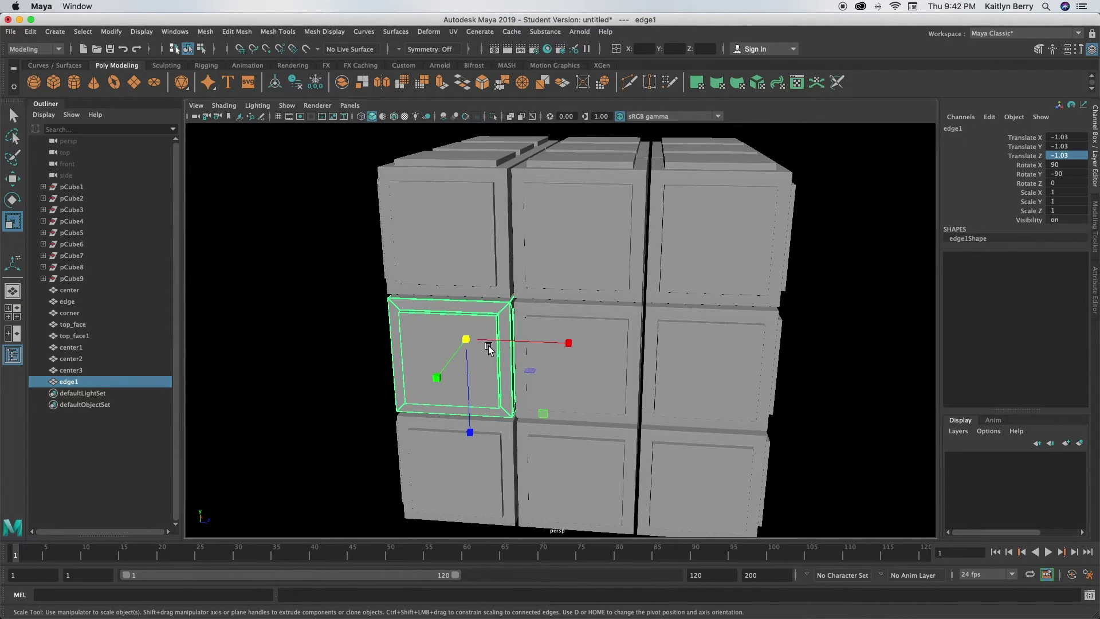
{"action": "key", "text": "e"}
{"action": "left_click_drag", "start_coordinate": [563, 304], "coordinate": [390, 358]}
{"action": "double_click", "coordinate": [1057, 173]}
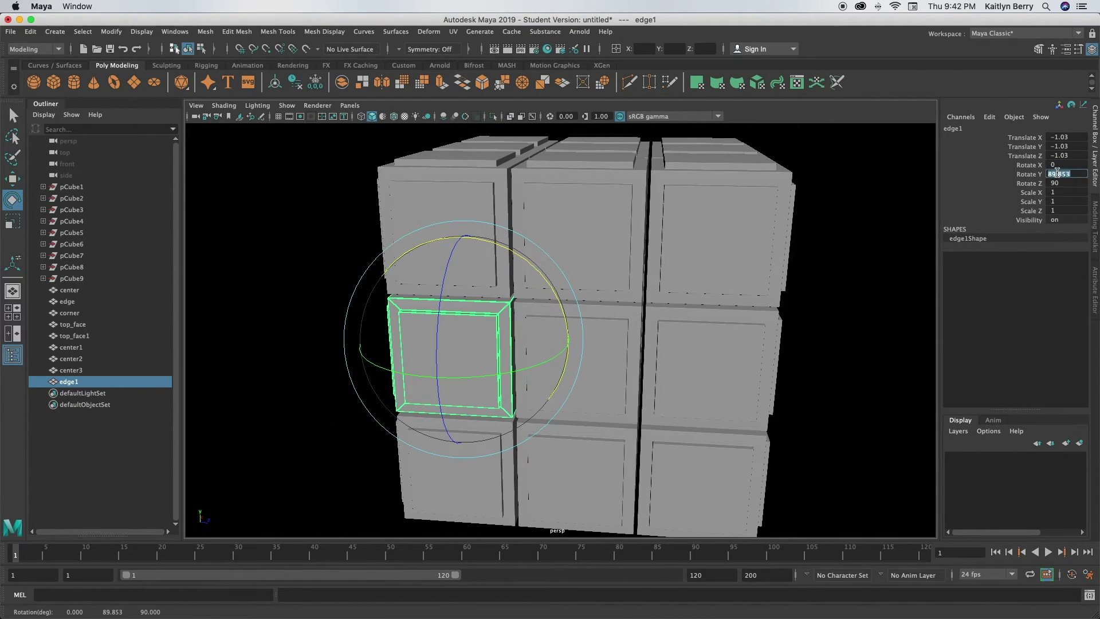
{"action": "type", "text": "90"}
{"action": "key", "text": "Return"}
Duplicate the edge1 piece and place the copy in the next open corner at Translate X 1.03
{"action": "left_click_drag", "start_coordinate": [658, 265], "coordinate": [574, 311], "text": "alt"}
{"action": "key", "text": "ctrl+d"}
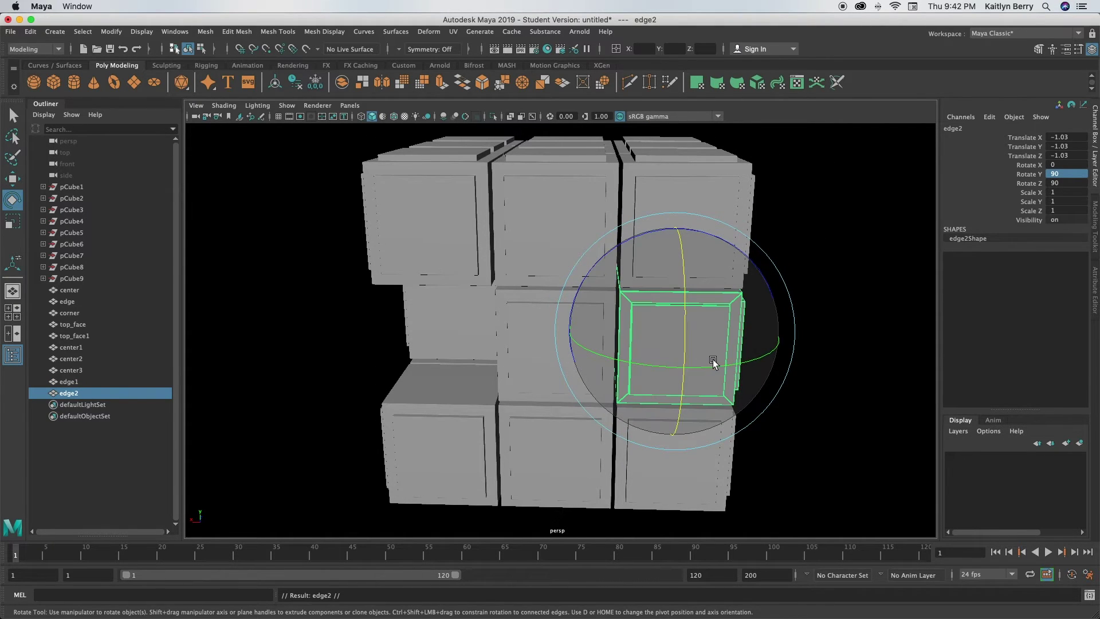
{"action": "key", "text": "w"}
{"action": "left_click_drag", "start_coordinate": [599, 327], "coordinate": [372, 321]}
{"action": "double_click", "coordinate": [1067, 137]}
{"action": "type", "text": "1.03"}
{"action": "key", "text": "Return"}
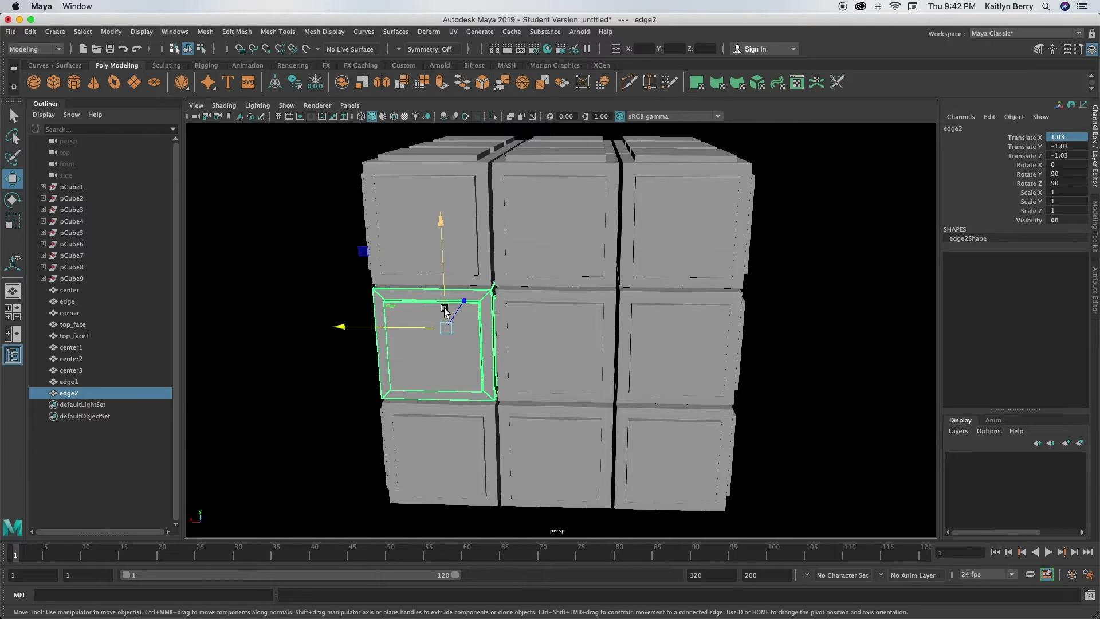
Rotate the edge2 piece to Rotate X 90, Y 90, Z 0 so both panels face outward
{"action": "key", "text": "e"}
{"action": "left_click_drag", "start_coordinate": [528, 270], "coordinate": [289, 451]}
{"action": "double_click", "coordinate": [1076, 164]}
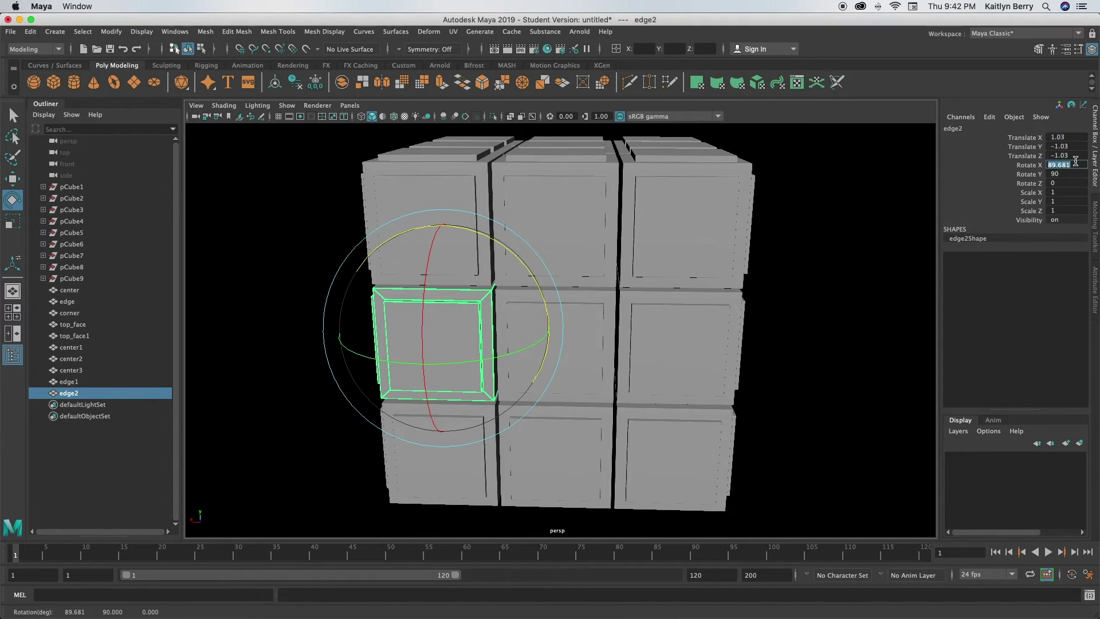
{"action": "type", "text": "90"}
{"action": "key", "text": "Return"}
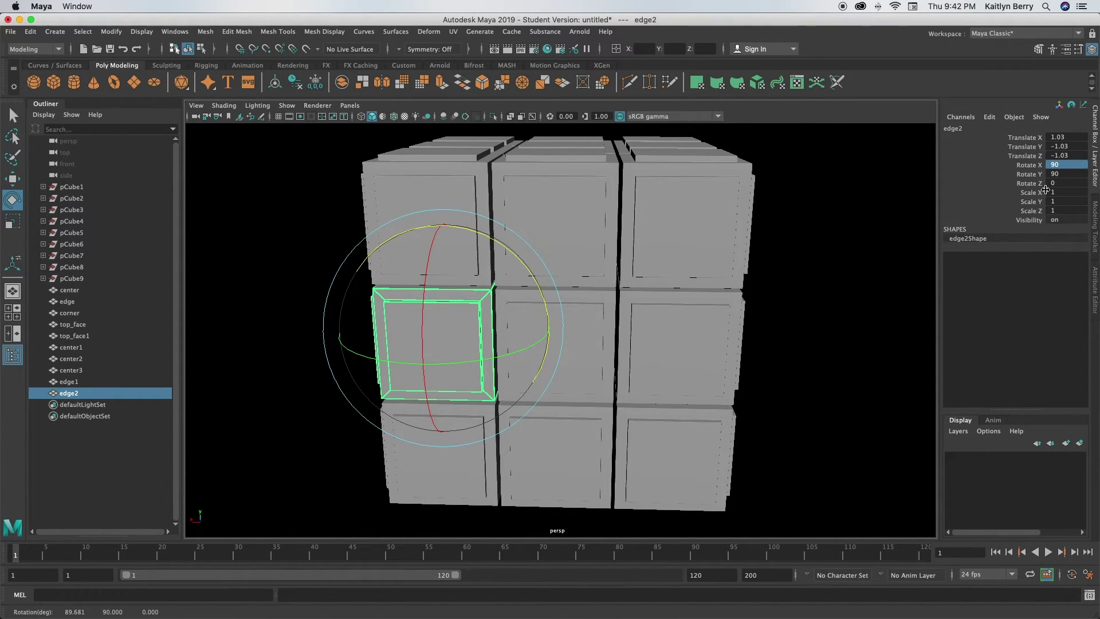
Duplicate the edge2 piece and place the copy in the last open corner at Translate Z 1.03
{"action": "left_click_drag", "start_coordinate": [248, 376], "coordinate": [413, 369], "text": "alt"}
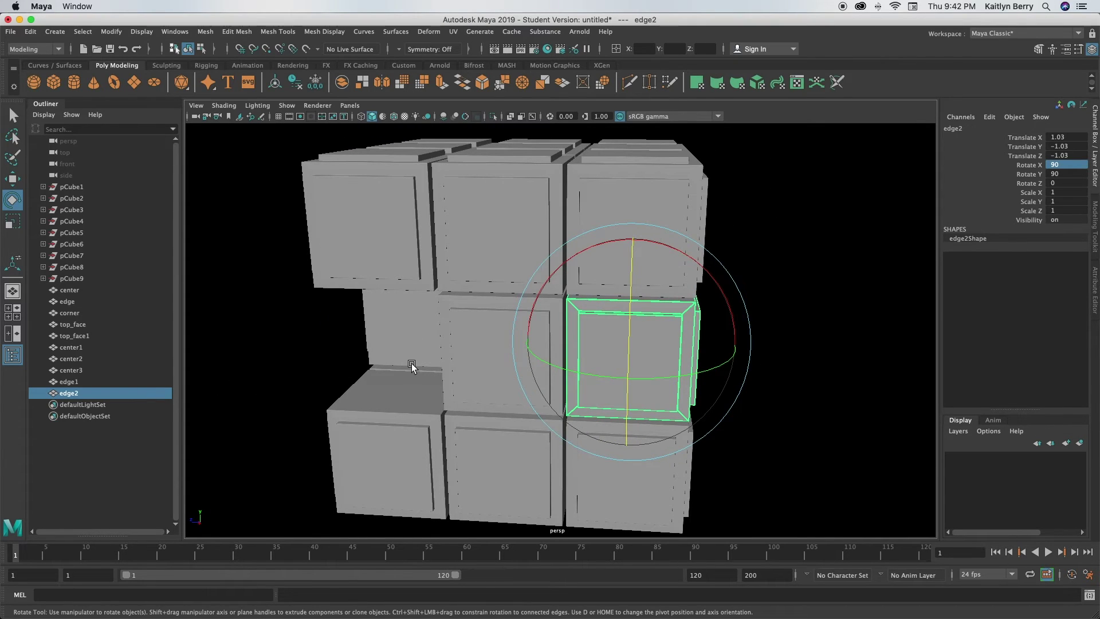
{"action": "key", "text": "ctrl+d"}
{"action": "key", "text": "w"}
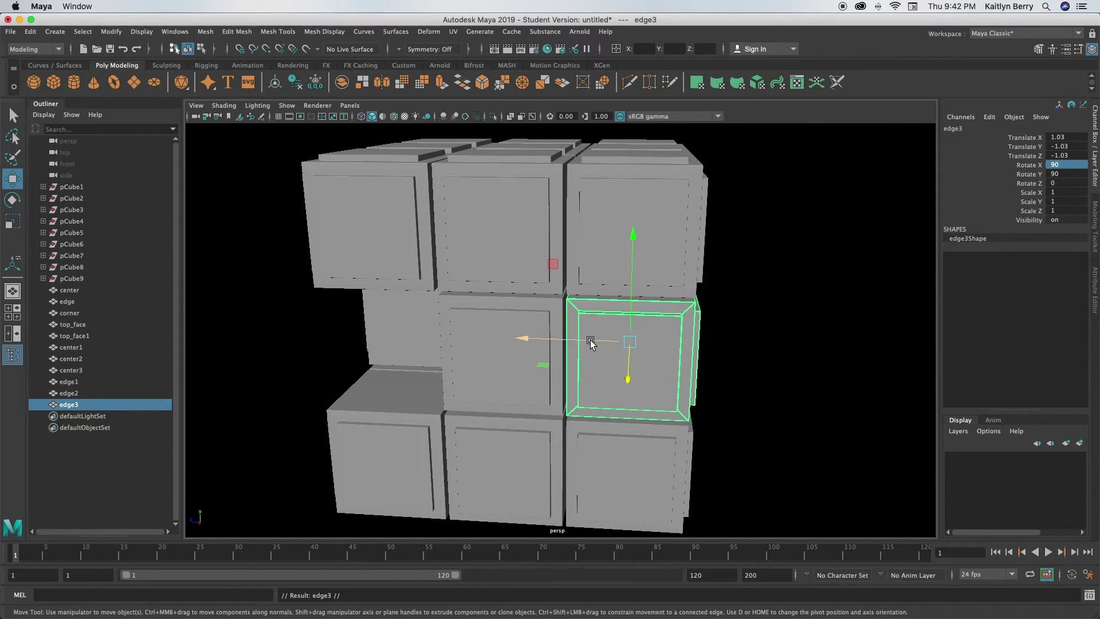
{"action": "left_click_drag", "start_coordinate": [551, 339], "coordinate": [319, 334]}
{"action": "left_click", "coordinate": [1075, 156]}
{"action": "type", "text": "1.03"}
{"action": "key", "text": "Return"}
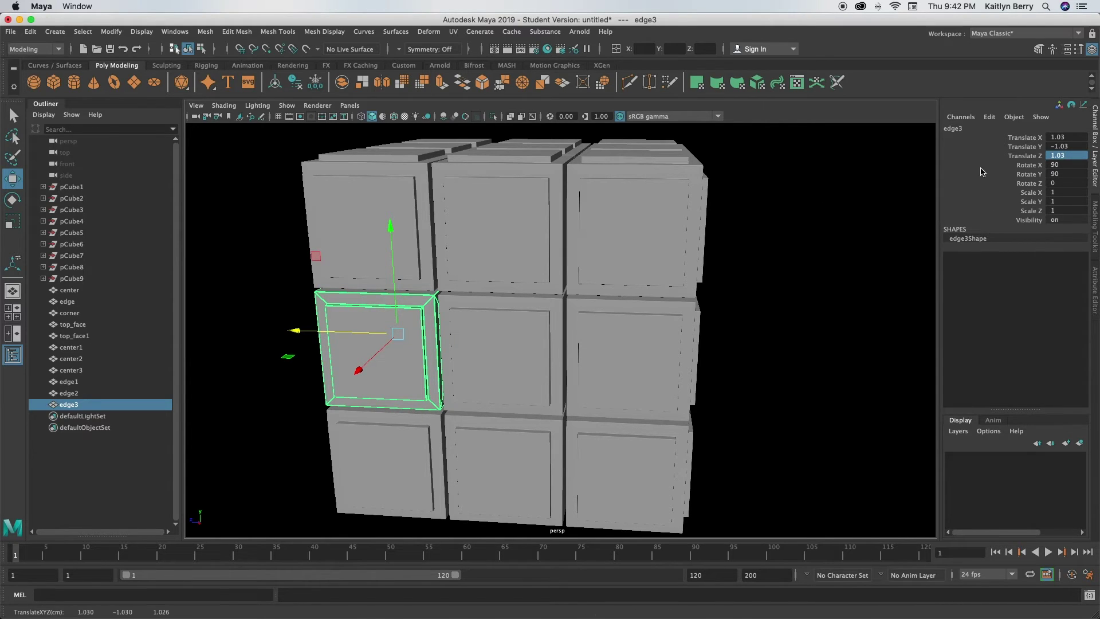
Rotate the edge3 piece to Rotate X 180, Y -90, Z 90 so both panels face outward
{"action": "key", "text": "e"}
{"action": "left_click_drag", "start_coordinate": [401, 438], "coordinate": [502, 319], "text": "alt"}
{"action": "left_click_drag", "start_coordinate": [498, 270], "coordinate": [450, 484]}
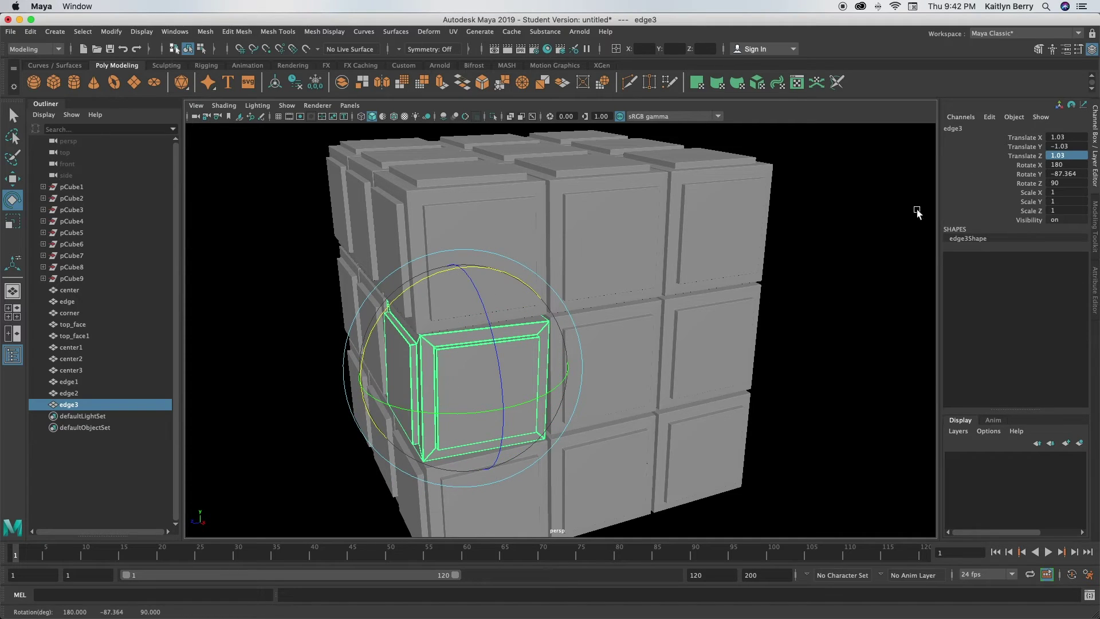
{"action": "double_click", "coordinate": [1067, 174]}
{"action": "type", "text": "-90"}
{"action": "key", "text": "Return"}
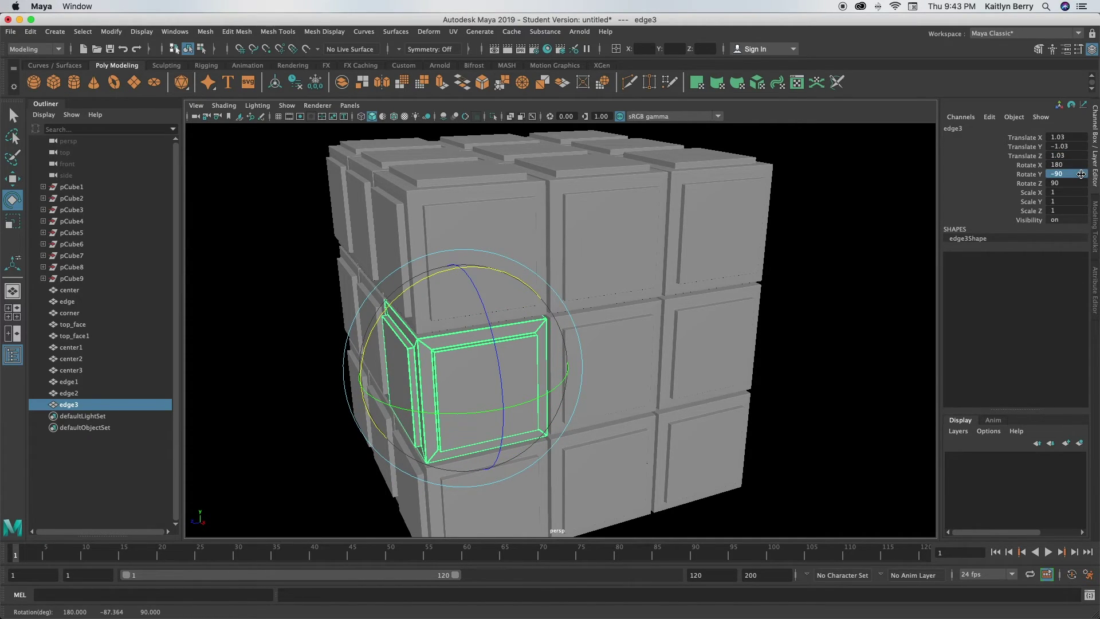
Hide the top_face layer to expose the middle layer of the cube
{"action": "left_click", "coordinate": [835, 294]}
{"action": "left_click_drag", "start_coordinate": [835, 295], "coordinate": [693, 363], "text": "alt"}
{"action": "right_click_drag", "start_coordinate": [693, 364], "coordinate": [704, 388], "text": "alt"}
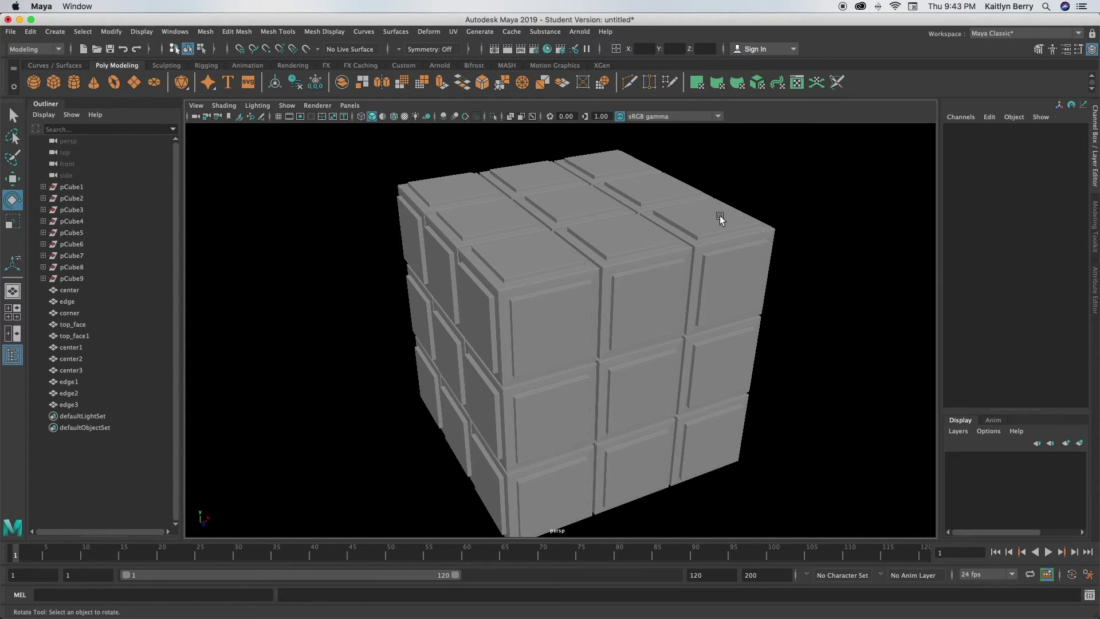
{"action": "left_click_drag", "start_coordinate": [647, 238], "coordinate": [714, 284], "text": "alt"}
{"action": "left_click", "coordinate": [545, 225]}
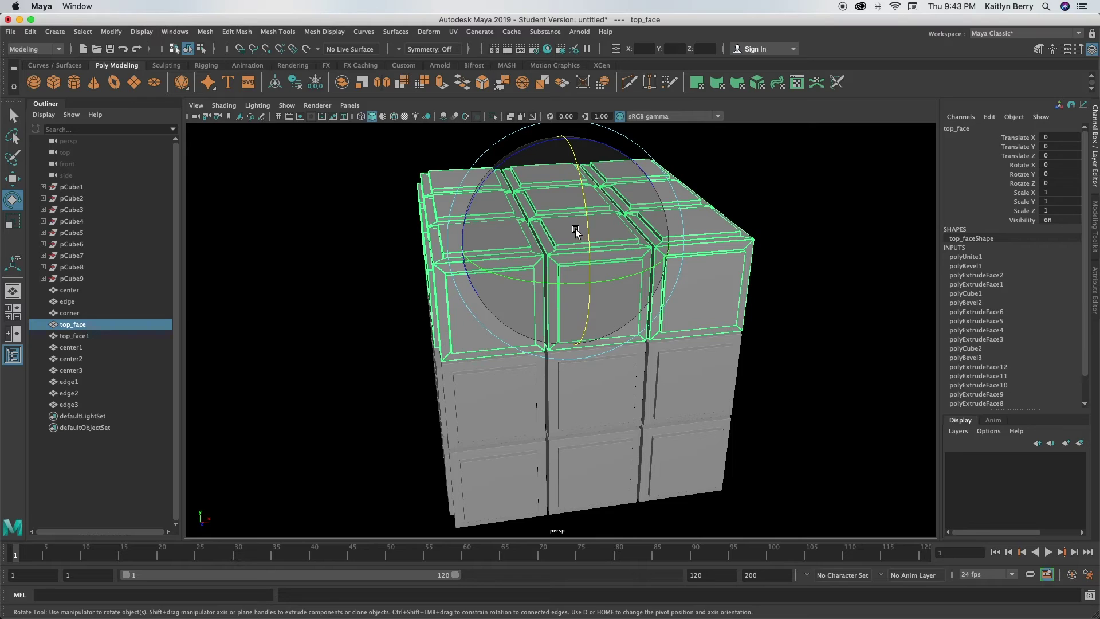
{"action": "key", "text": "ctrl+h"}
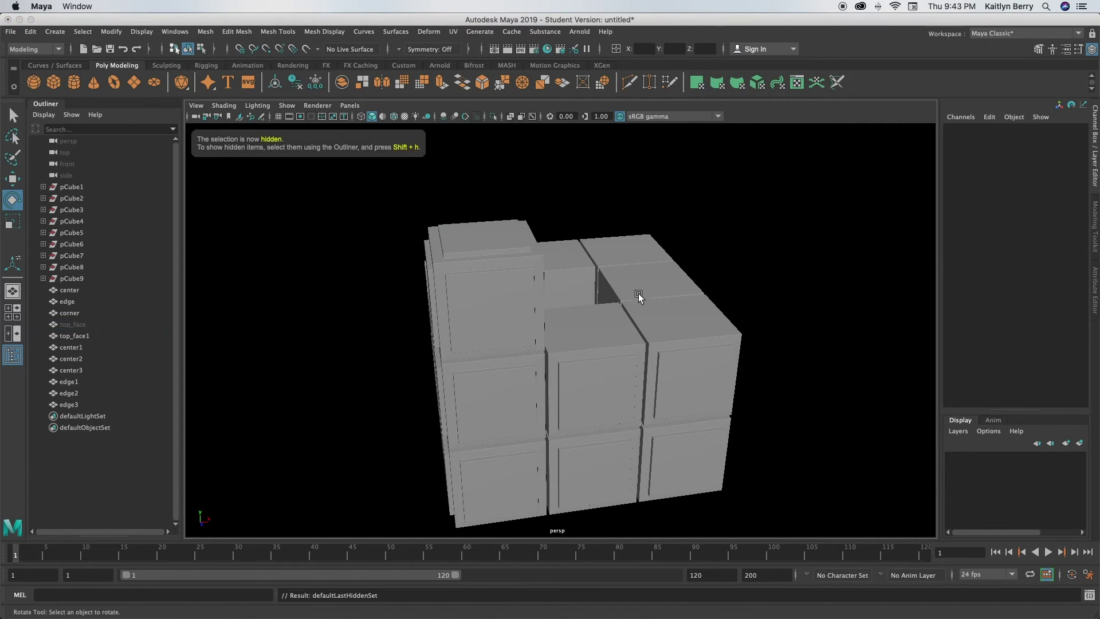
Hide the leftover corner piece that sticks up above the middle layer
{"action": "mouse_move", "coordinate": [558, 351]}
{"action": "left_mouse_down", "text": "alt"}
{"action": "mouse_move", "coordinate": [552, 364]}
{"action": "mouse_move", "coordinate": [504, 344]}
{"action": "mouse_move", "coordinate": [630, 361]}
{"action": "mouse_move", "coordinate": [653, 379]}
{"action": "mouse_move", "coordinate": [562, 361]}
{"action": "left_mouse_up", "text": "alt"}
{"action": "left_click", "coordinate": [462, 322]}
{"action": "key", "text": "ctrl+h"}
{"action": "right_click_drag", "start_coordinate": [563, 361], "coordinate": [525, 403], "text": "alt"}
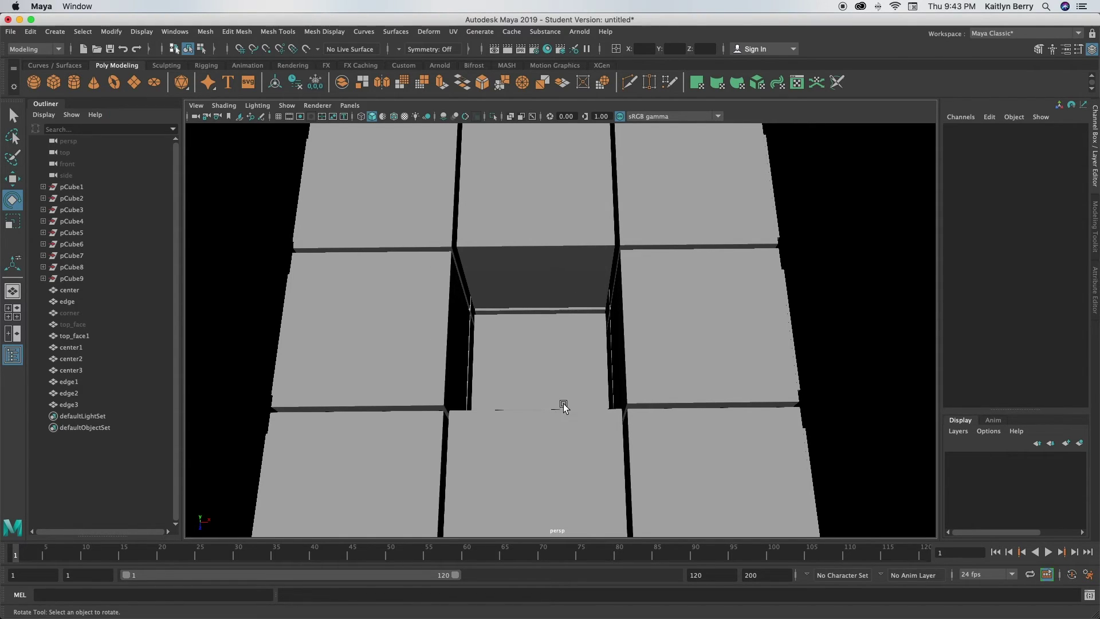
Create a polygon cylinder and scale it to a thin rod at Scale X and Z about 0.128 and Scale Y about 0.906
{"action": "left_click", "coordinate": [74, 82]}
{"action": "left_click_drag", "start_coordinate": [656, 320], "coordinate": [562, 346], "text": "alt"}
{"action": "key", "text": "r"}
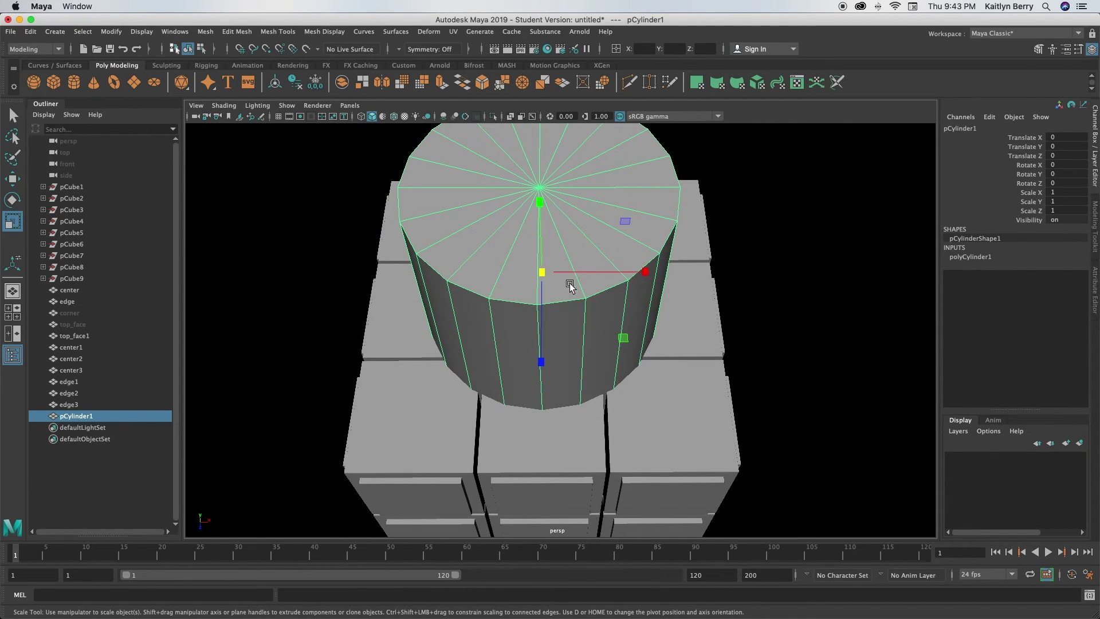
{"action": "left_click_drag", "start_coordinate": [543, 272], "coordinate": [651, 338]}
{"action": "left_click_drag", "start_coordinate": [585, 388], "coordinate": [573, 348], "text": "alt"}
{"action": "left_click_drag", "start_coordinate": [572, 191], "coordinate": [562, 160]}
{"action": "right_click_drag", "start_coordinate": [640, 333], "coordinate": [842, 344], "text": "alt"}
{"action": "left_click_drag", "start_coordinate": [843, 344], "coordinate": [481, 255], "text": "alt"}
{"action": "left_click_drag", "start_coordinate": [490, 144], "coordinate": [491, 92]}
{"action": "left_click_drag", "start_coordinate": [515, 320], "coordinate": [496, 269], "text": "alt"}
{"action": "left_click_drag", "start_coordinate": [597, 430], "coordinate": [574, 401], "text": "alt"}
Lower the vertical rod into the cube's open center at Translate Y about -0.76
{"action": "key", "text": "w"}
{"action": "left_click_drag", "start_coordinate": [485, 278], "coordinate": [497, 394]}
{"action": "middle_click_drag", "start_coordinate": [496, 396], "coordinate": [496, 419]}
{"action": "mouse_move", "coordinate": [497, 418]}
{"action": "left_mouse_down", "text": "alt"}
{"action": "mouse_move", "coordinate": [486, 465]}
{"action": "mouse_move", "coordinate": [483, 441]}
{"action": "mouse_move", "coordinate": [513, 417]}
{"action": "left_mouse_up", "text": "alt"}
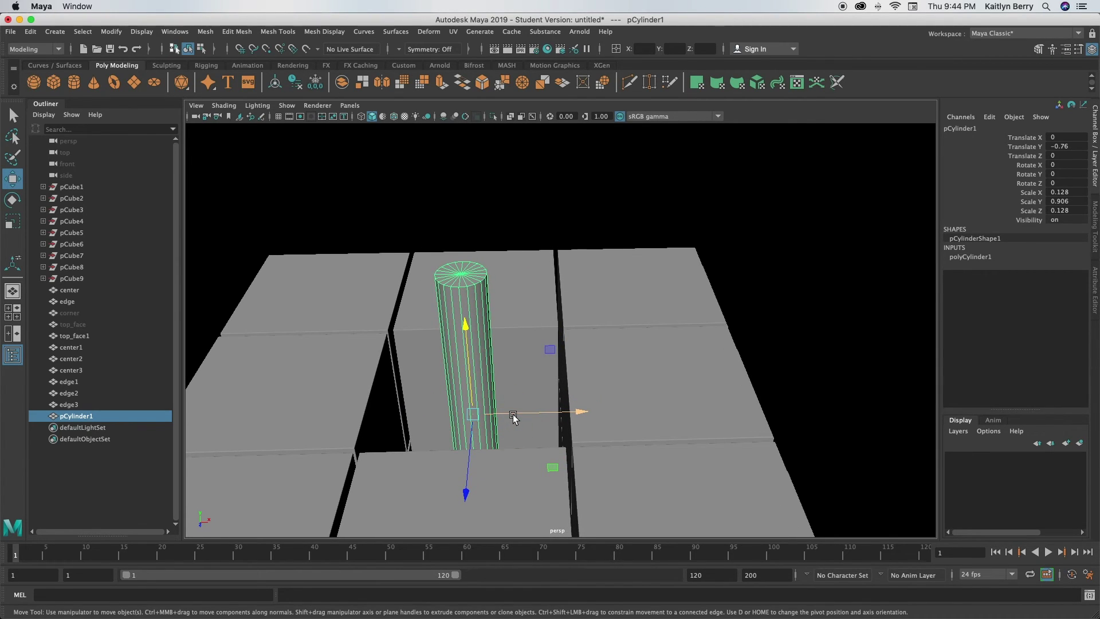
{"action": "left_click_drag", "start_coordinate": [516, 422], "coordinate": [532, 406], "text": "alt"}
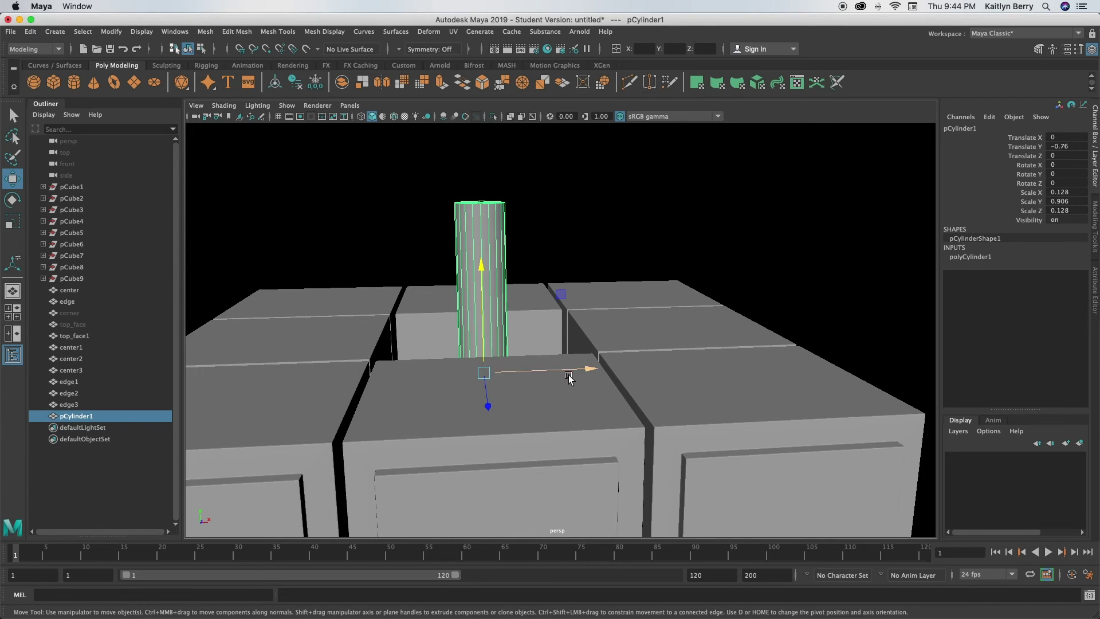
{"action": "left_click_drag", "start_coordinate": [568, 379], "coordinate": [555, 408], "text": "alt"}
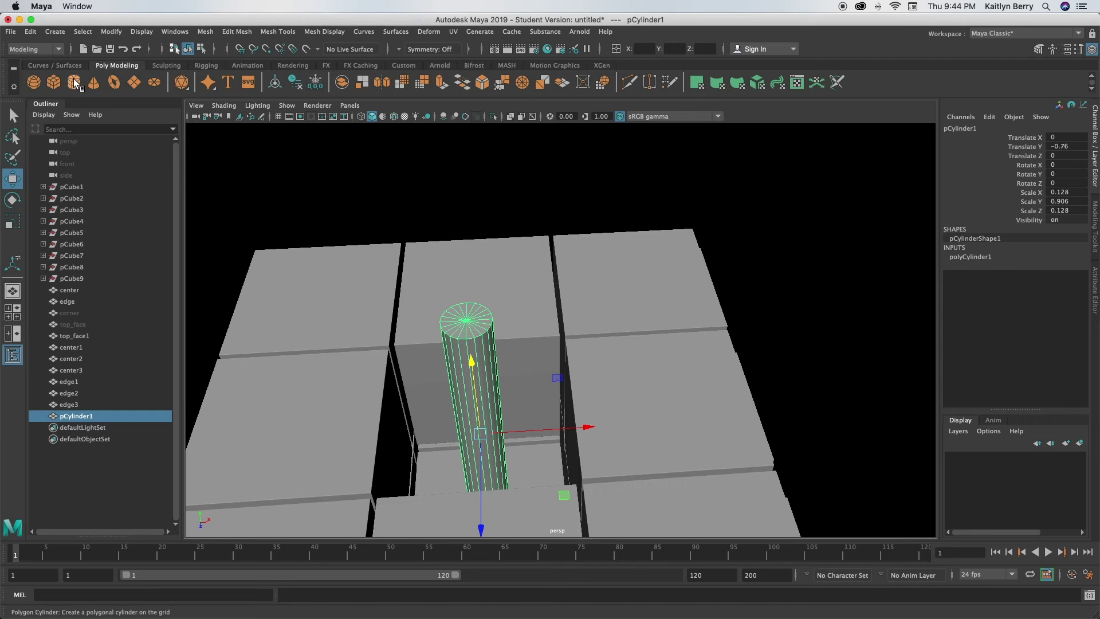
Duplicate the vertical rod and lay the copy horizontally at Rotate Z 90
{"action": "key", "text": "ctrl+d"}
{"action": "left_click_drag", "start_coordinate": [551, 423], "coordinate": [510, 417], "text": "alt"}
{"action": "key", "text": "e"}
{"action": "left_click_drag", "start_coordinate": [568, 360], "coordinate": [396, 394]}
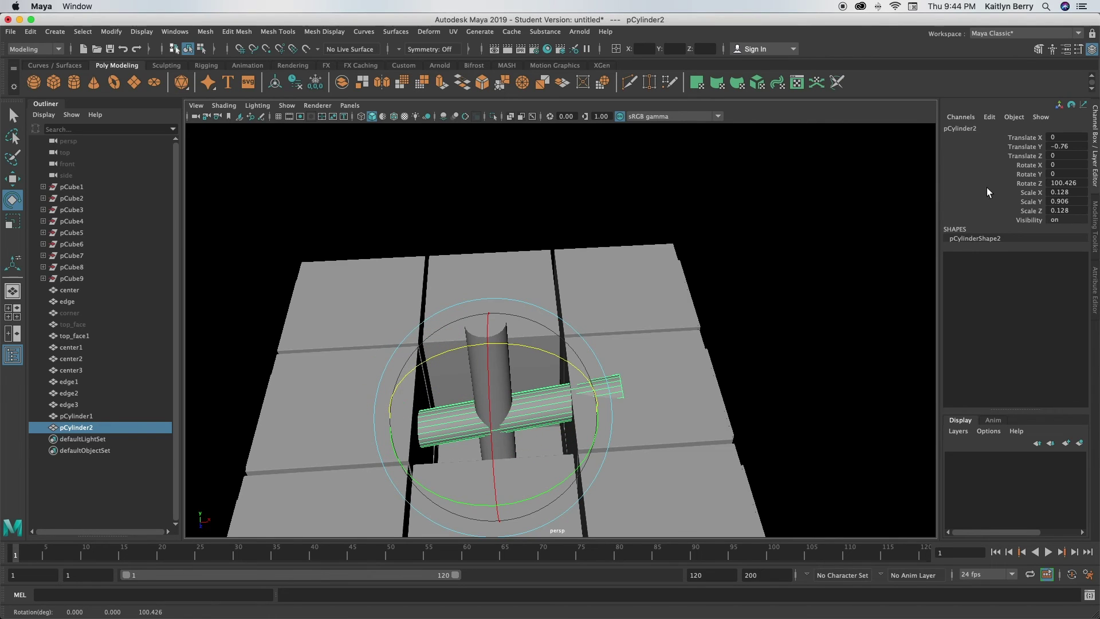
{"action": "double_click", "coordinate": [1069, 191]}
{"action": "double_click", "coordinate": [1066, 182]}
{"action": "type", "text": "90"}
{"action": "key", "text": "Return"}
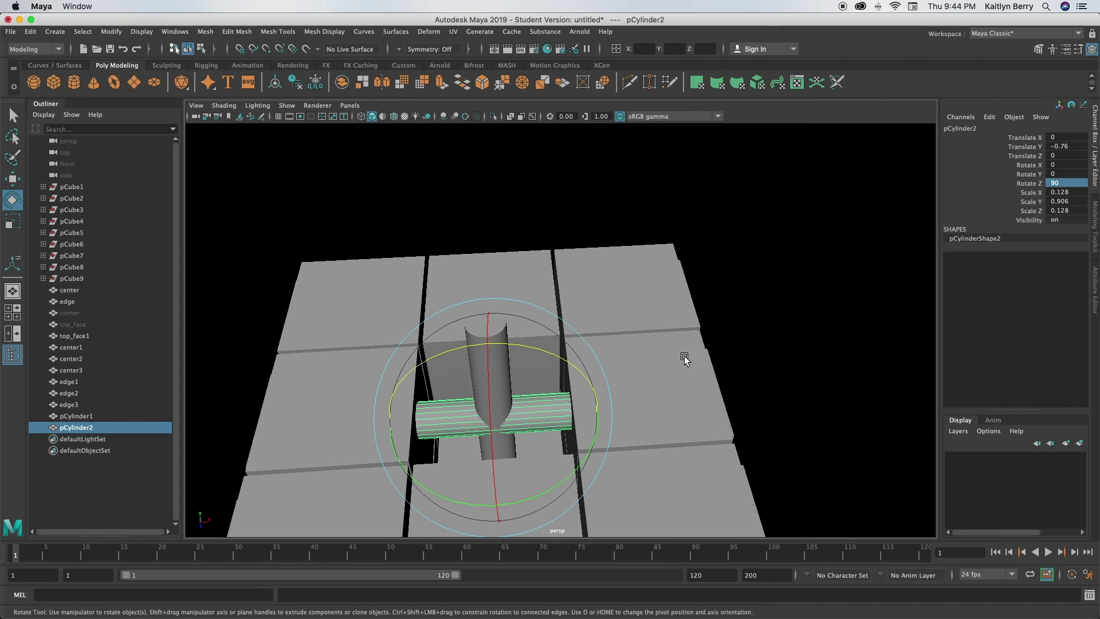
Lower the horizontal rod to the height of the middle layer at Translate Y -1.03
{"action": "key", "text": "w"}
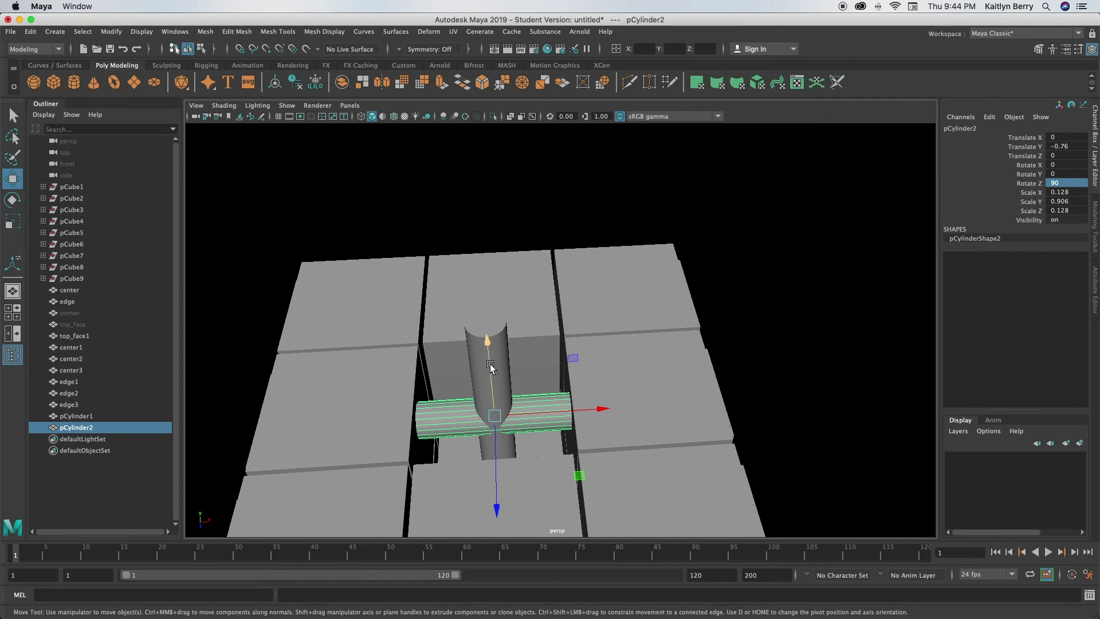
{"action": "left_click_drag", "start_coordinate": [491, 367], "coordinate": [446, 416]}
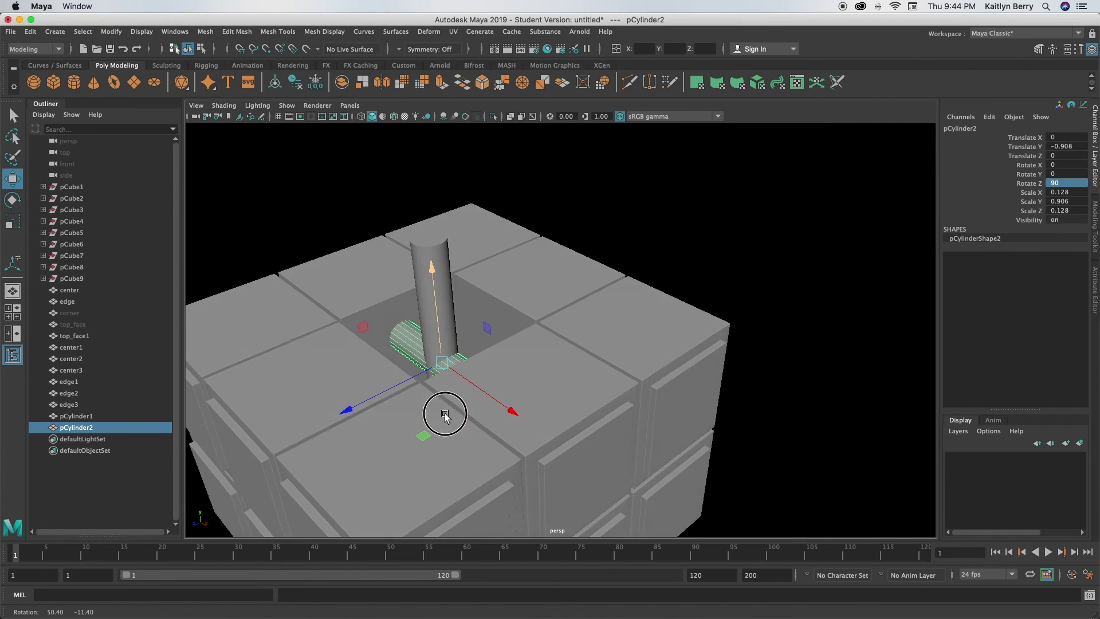
{"action": "left_click_drag", "start_coordinate": [432, 268], "coordinate": [431, 279]}
{"action": "left_click_drag", "start_coordinate": [409, 362], "coordinate": [229, 372], "text": "alt"}
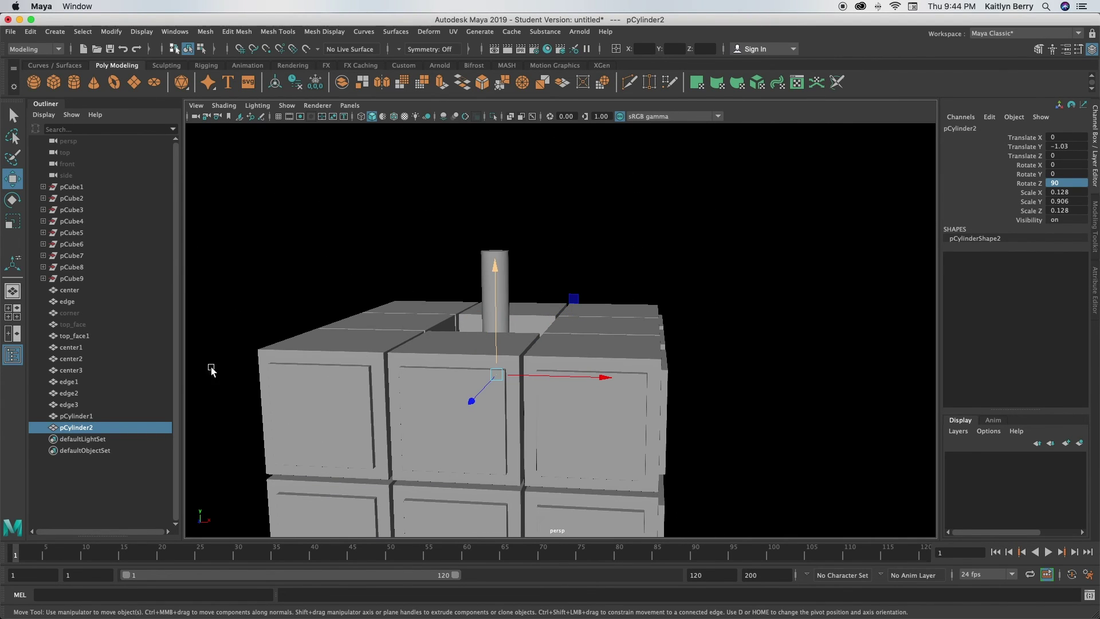
Unhide the top_face layer to close the cube over the two rods, and clear the selection
{"action": "left_click", "coordinate": [67, 325]}
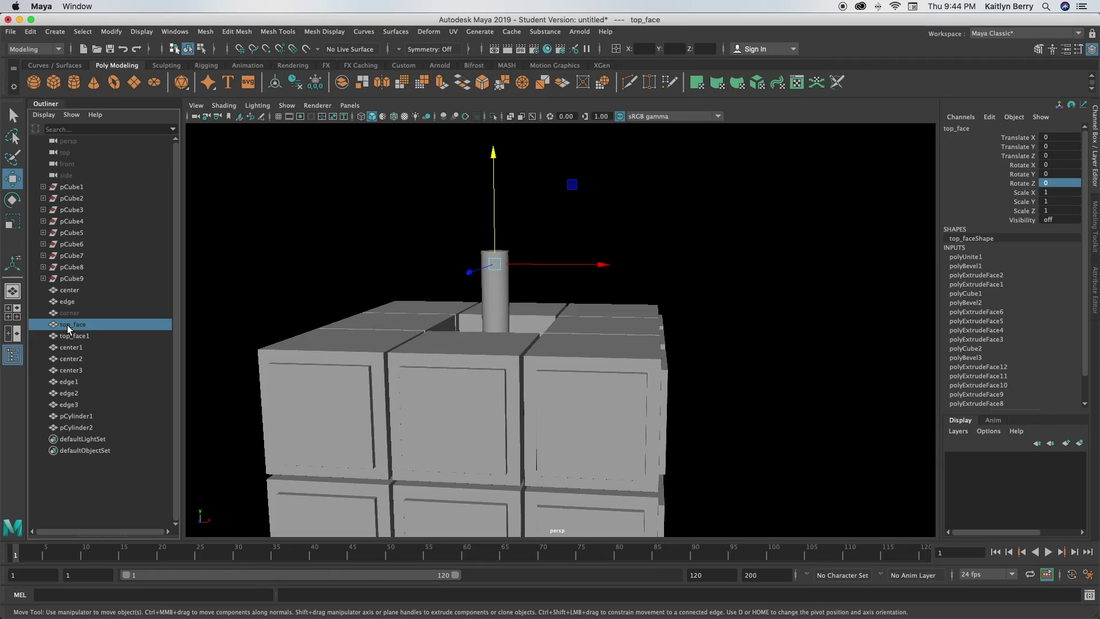
{"action": "key", "text": "shift+h"}
{"action": "left_click_drag", "start_coordinate": [627, 341], "coordinate": [619, 395], "text": "alt"}
{"action": "left_click", "coordinate": [669, 197]}
{"action": "left_click_drag", "start_coordinate": [467, 277], "coordinate": [464, 310], "text": "alt"}
{"action": "left_click_drag", "start_coordinate": [390, 241], "coordinate": [594, 502]}
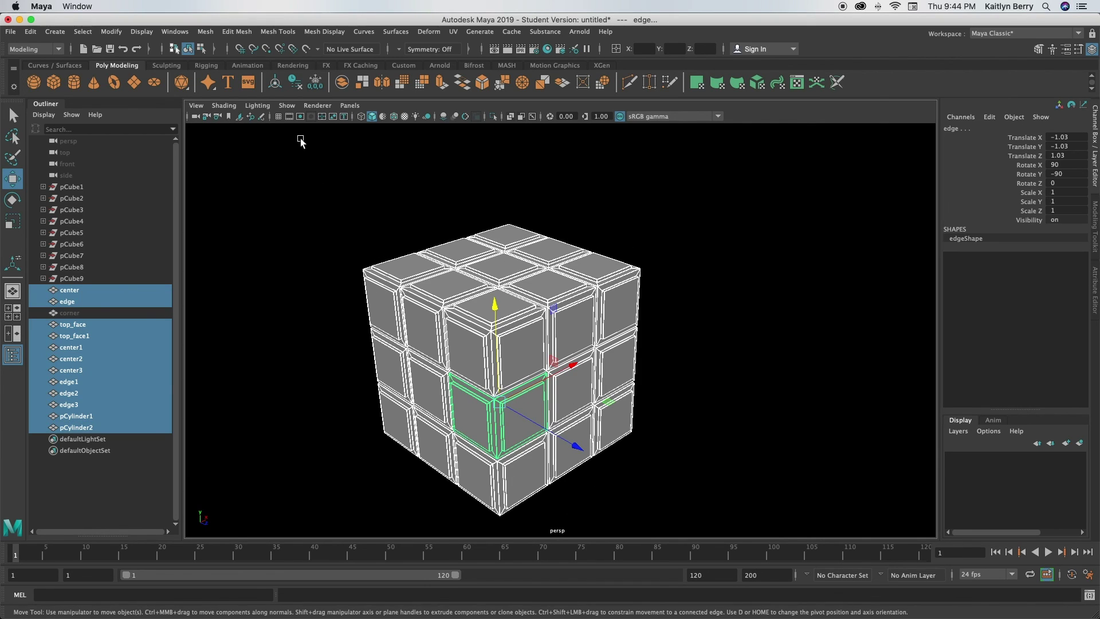
{"action": "left_click", "coordinate": [238, 32]}
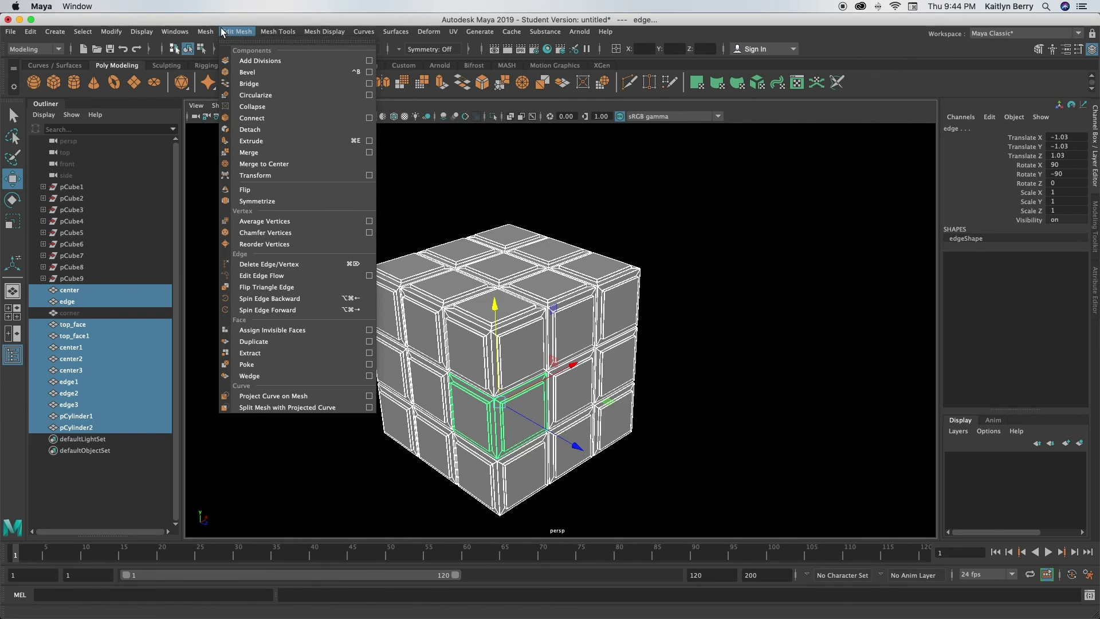
{"action": "left_click", "coordinate": [283, 434]}
{"action": "left_click", "coordinate": [318, 422]}
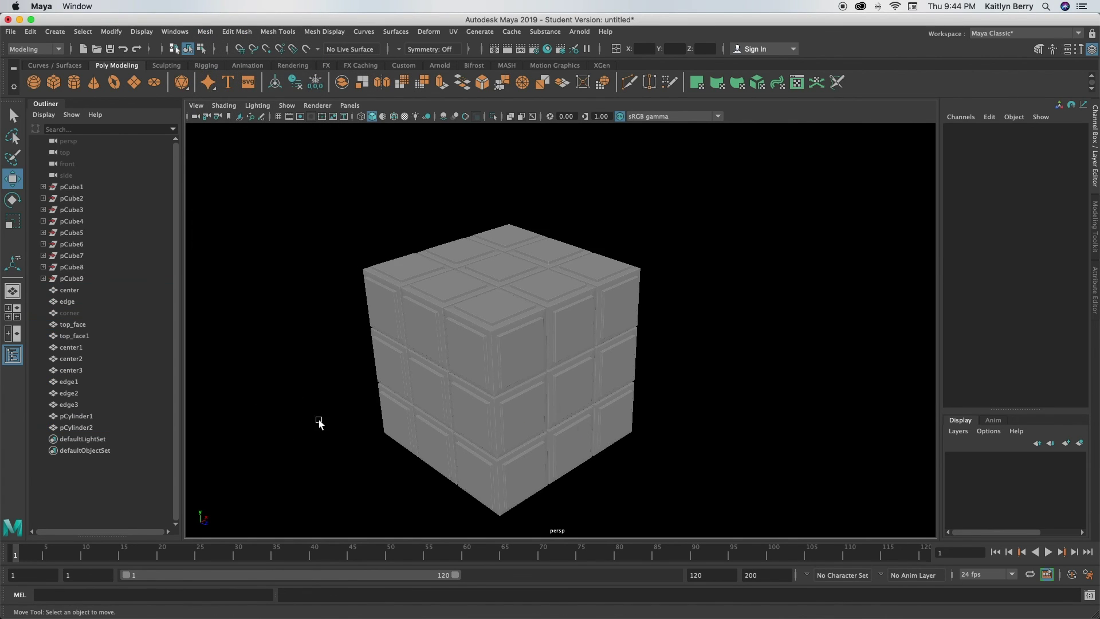
{"action": "left_click_drag", "start_coordinate": [585, 410], "coordinate": [516, 437], "text": "alt"}
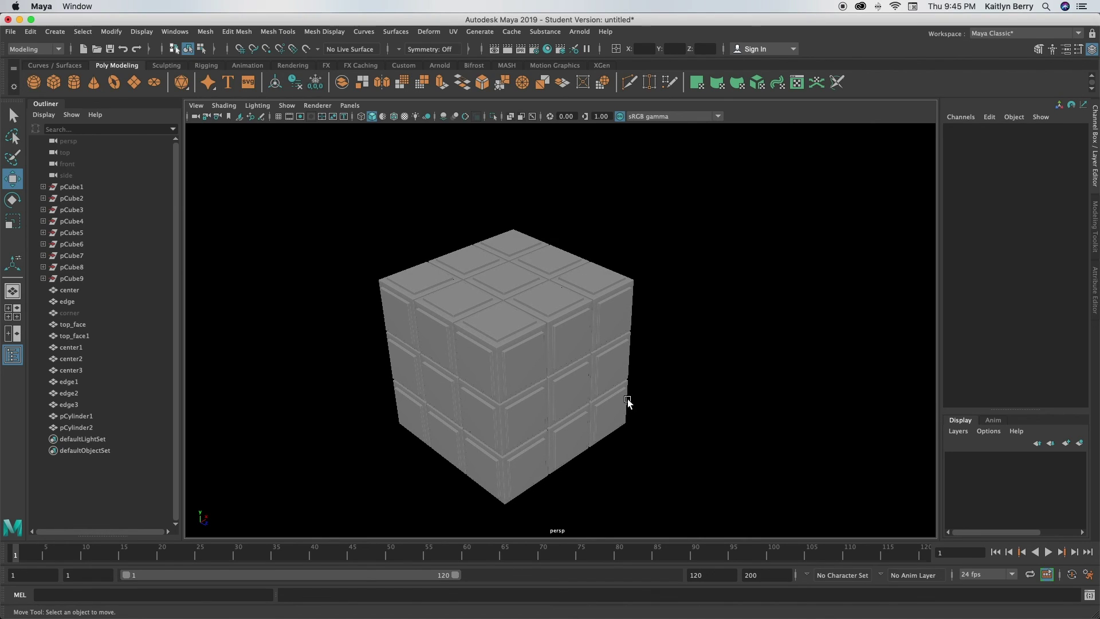